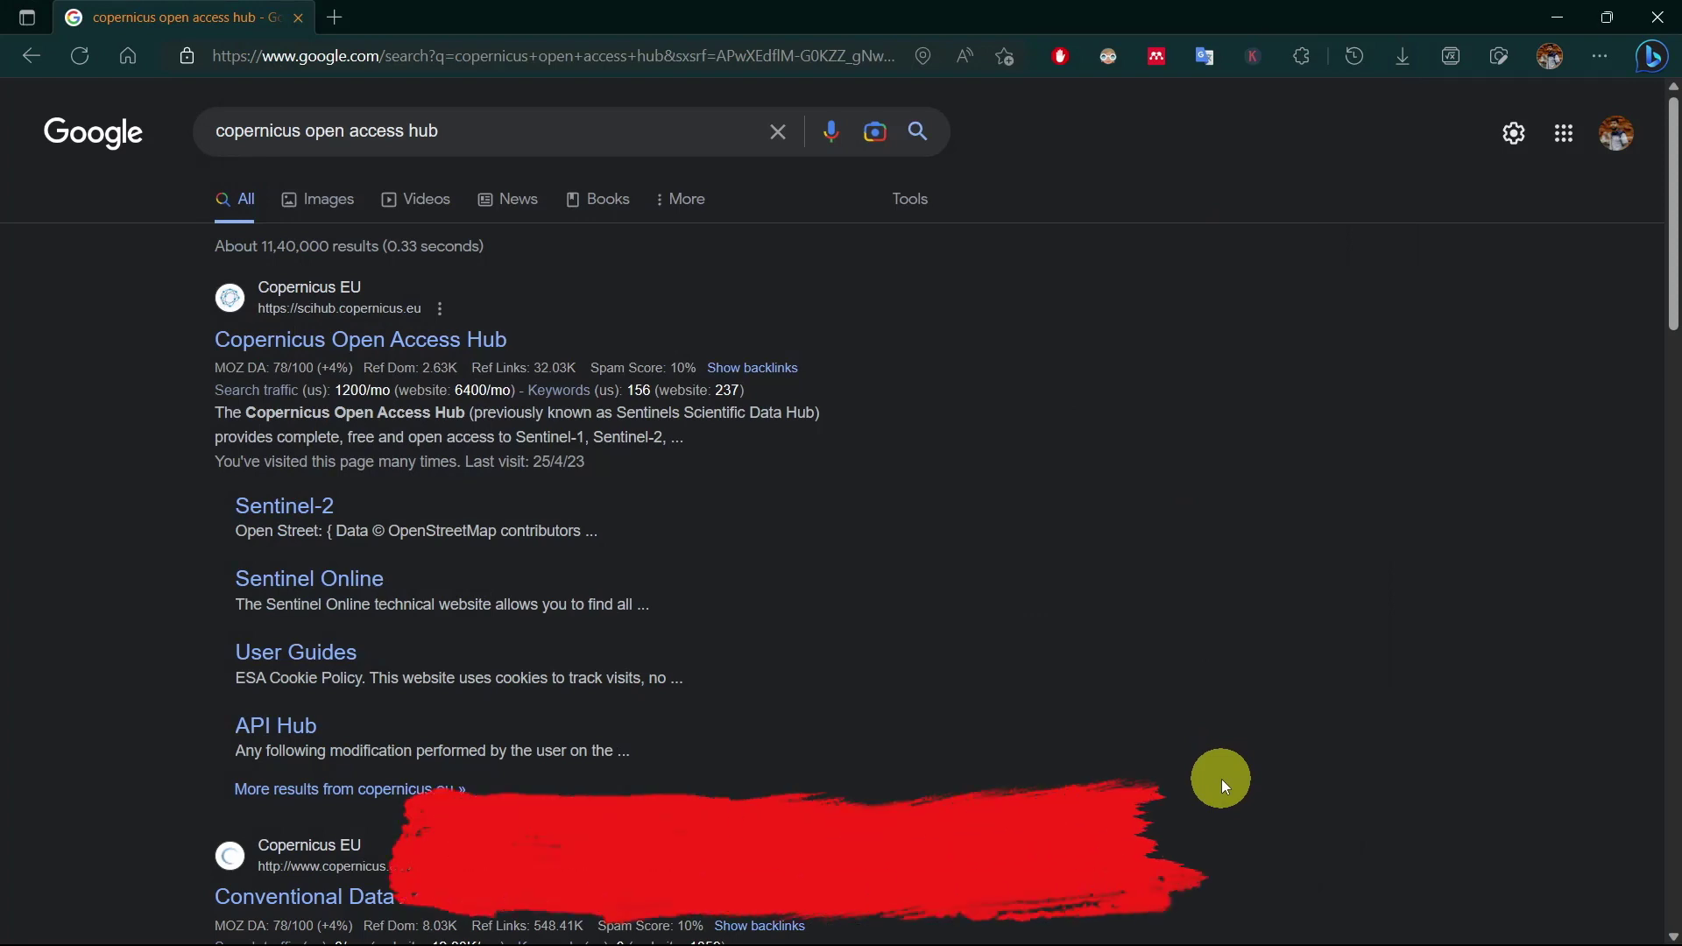
- Open the Copernicus Open Access Hub website from the search results and enter its Open Hub map
{"action": "left_click", "coordinate": [414, 359]}
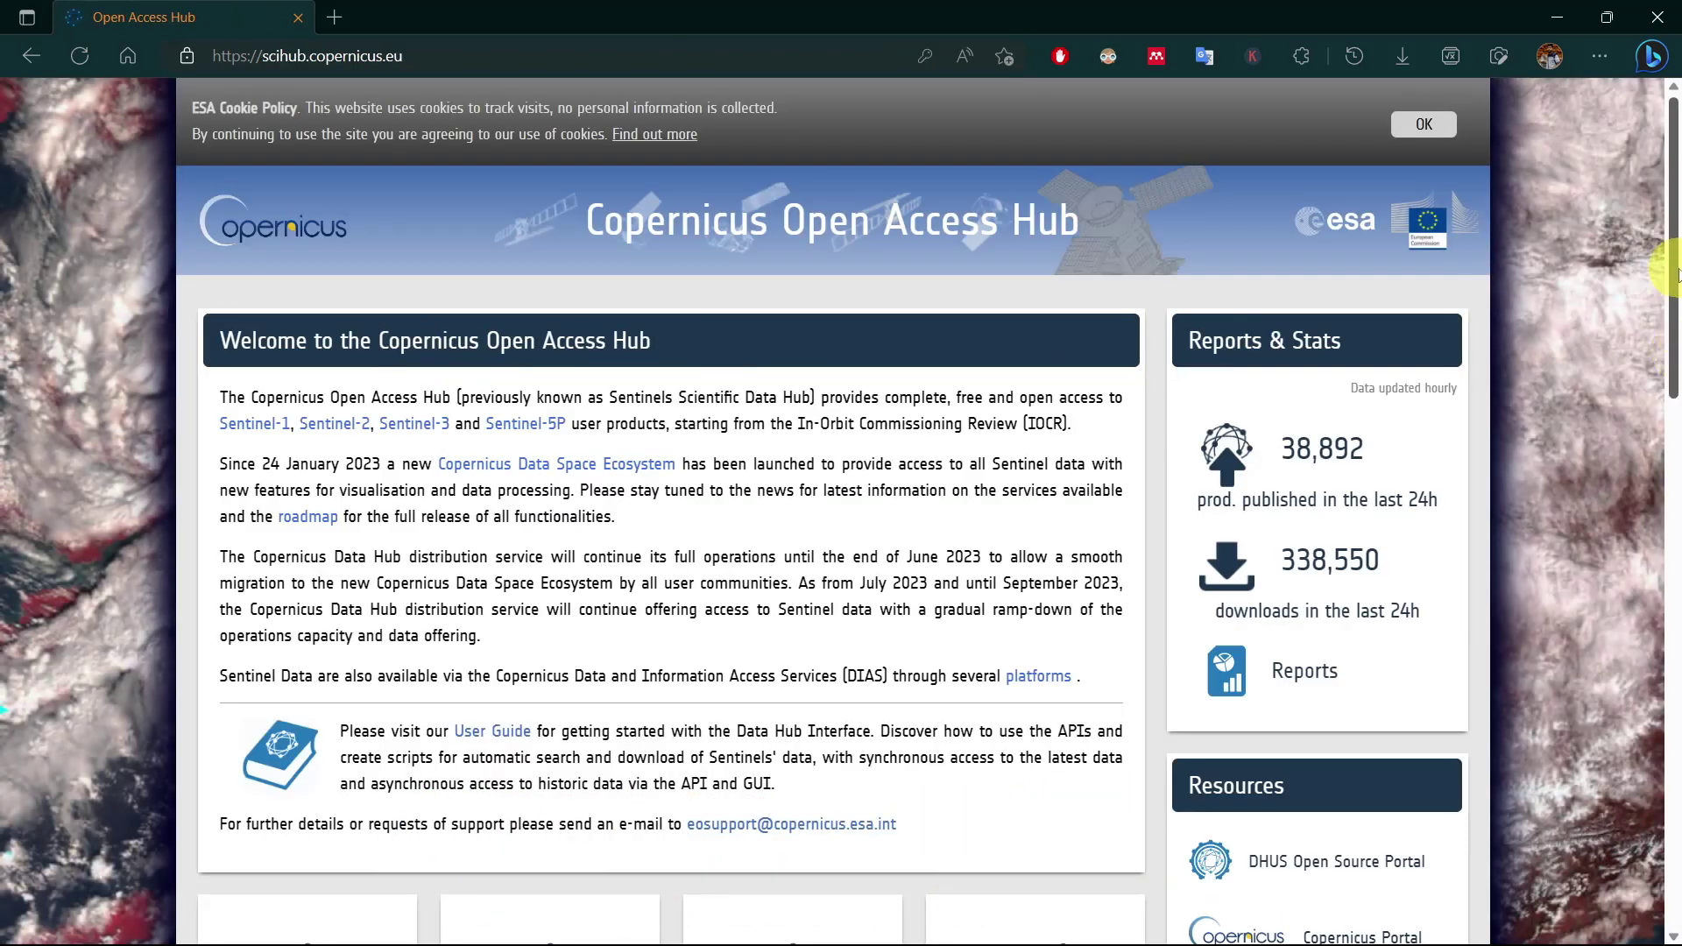
{"action": "left_click_drag", "start_coordinate": [1676, 275], "coordinate": [1676, 453]}
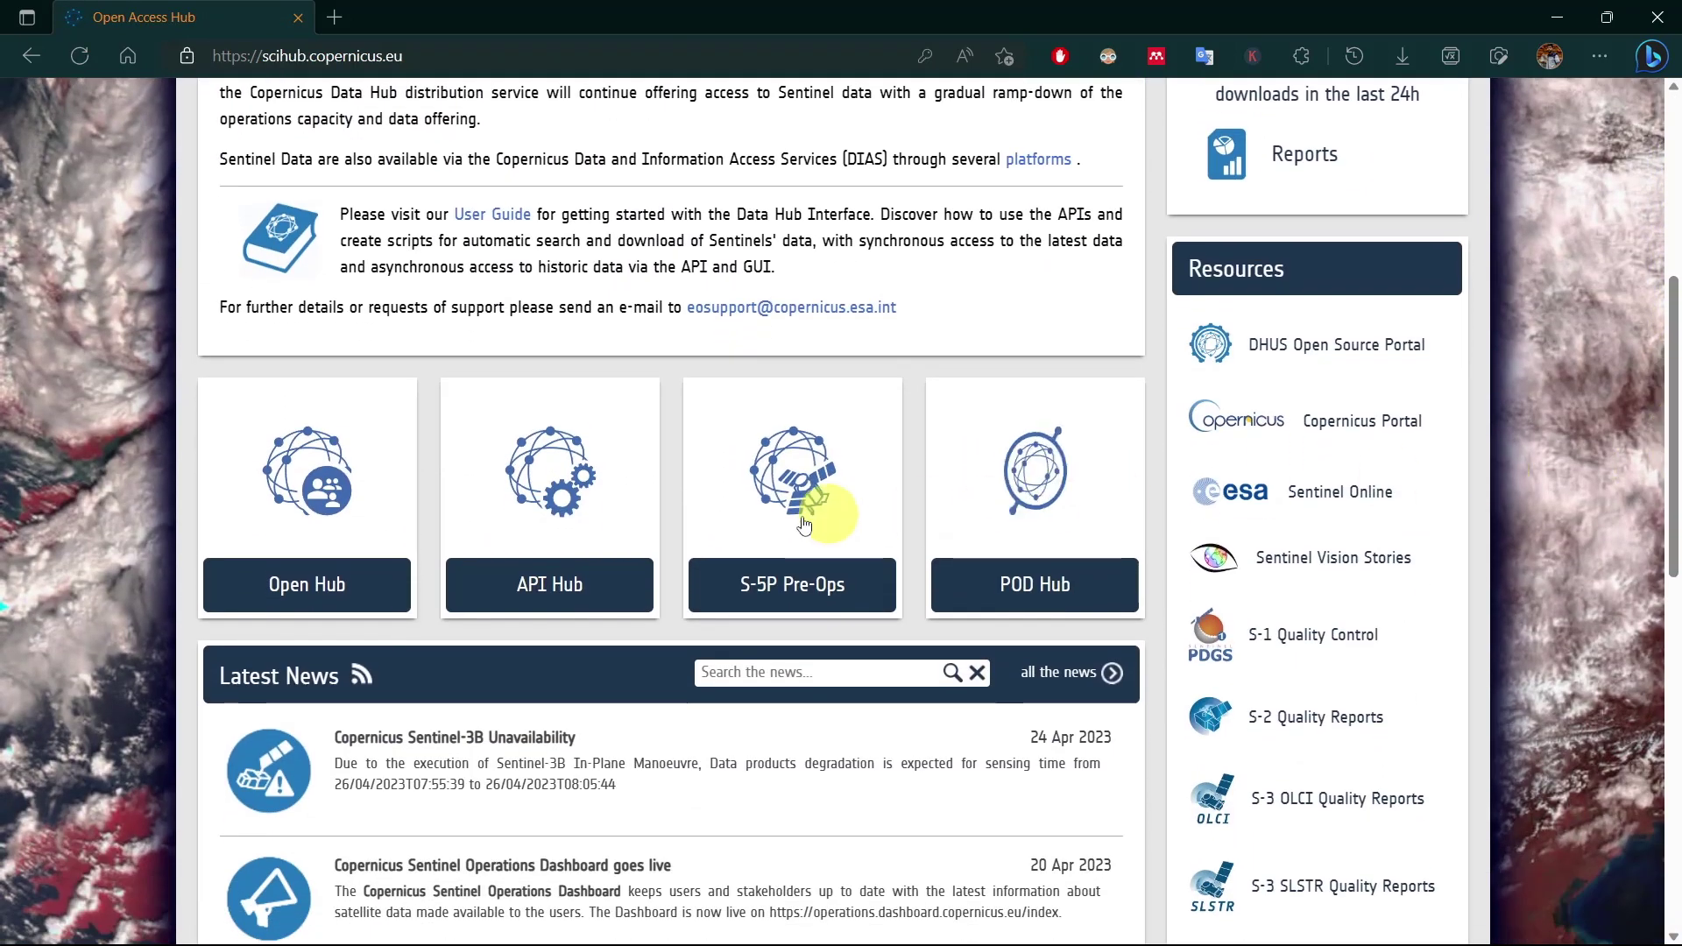
{"action": "left_click", "coordinate": [398, 589]}
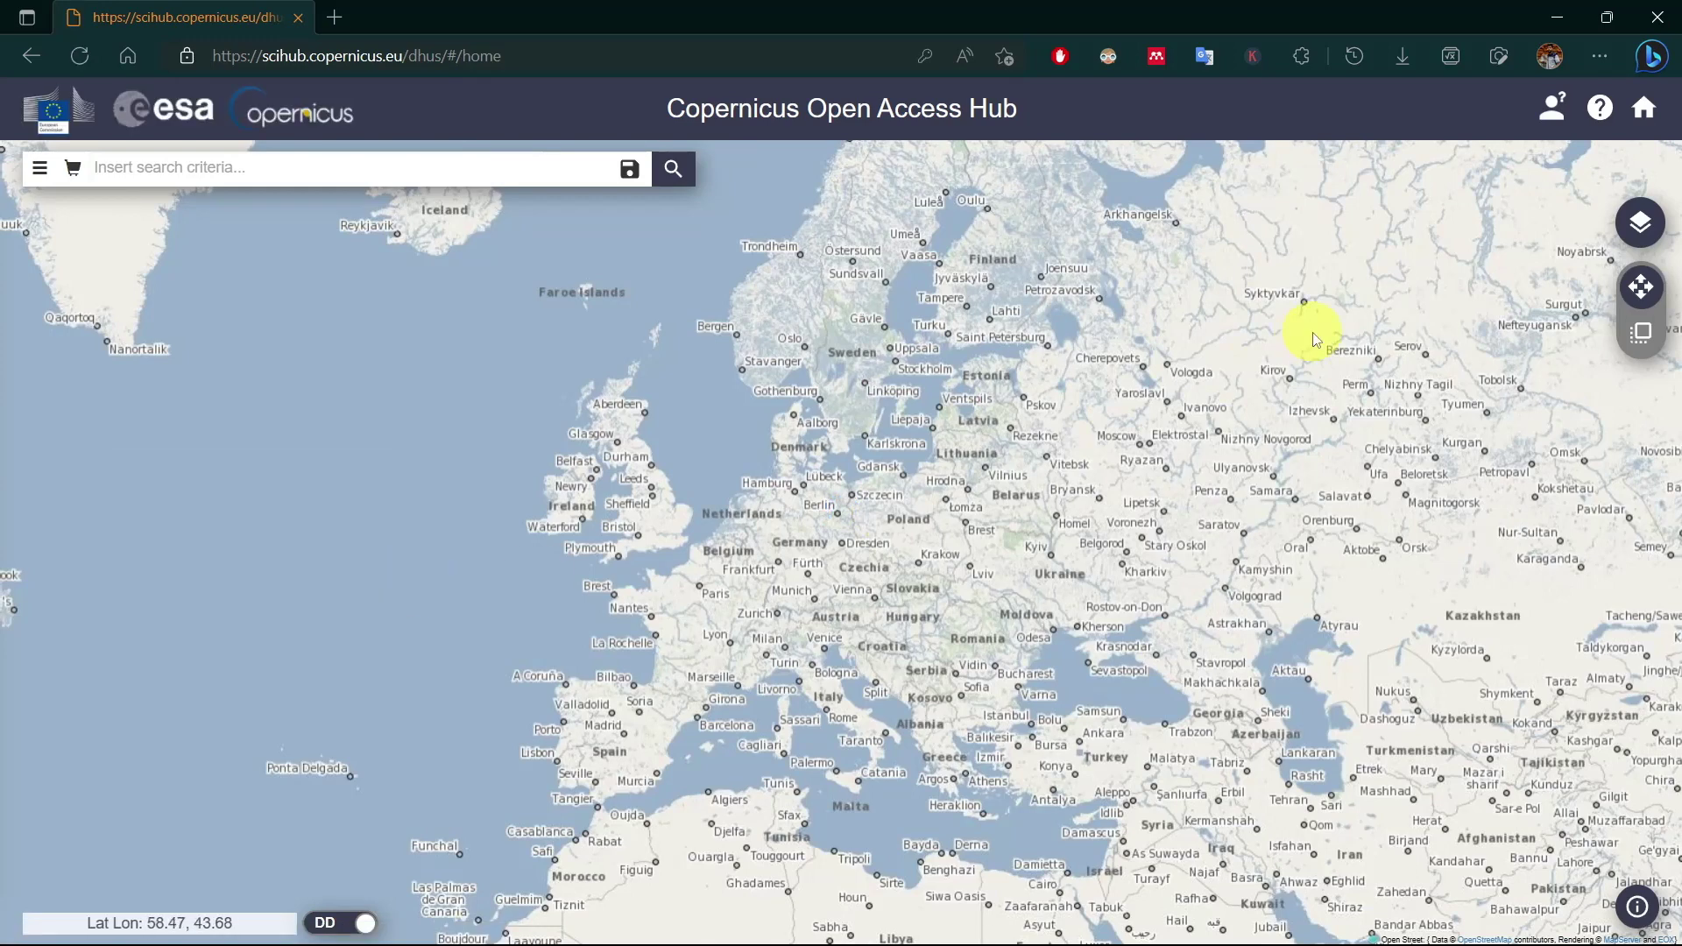
- Open the sign-up form for a new account, look through its fields, and return to the map
{"action": "left_click", "coordinate": [1549, 119]}
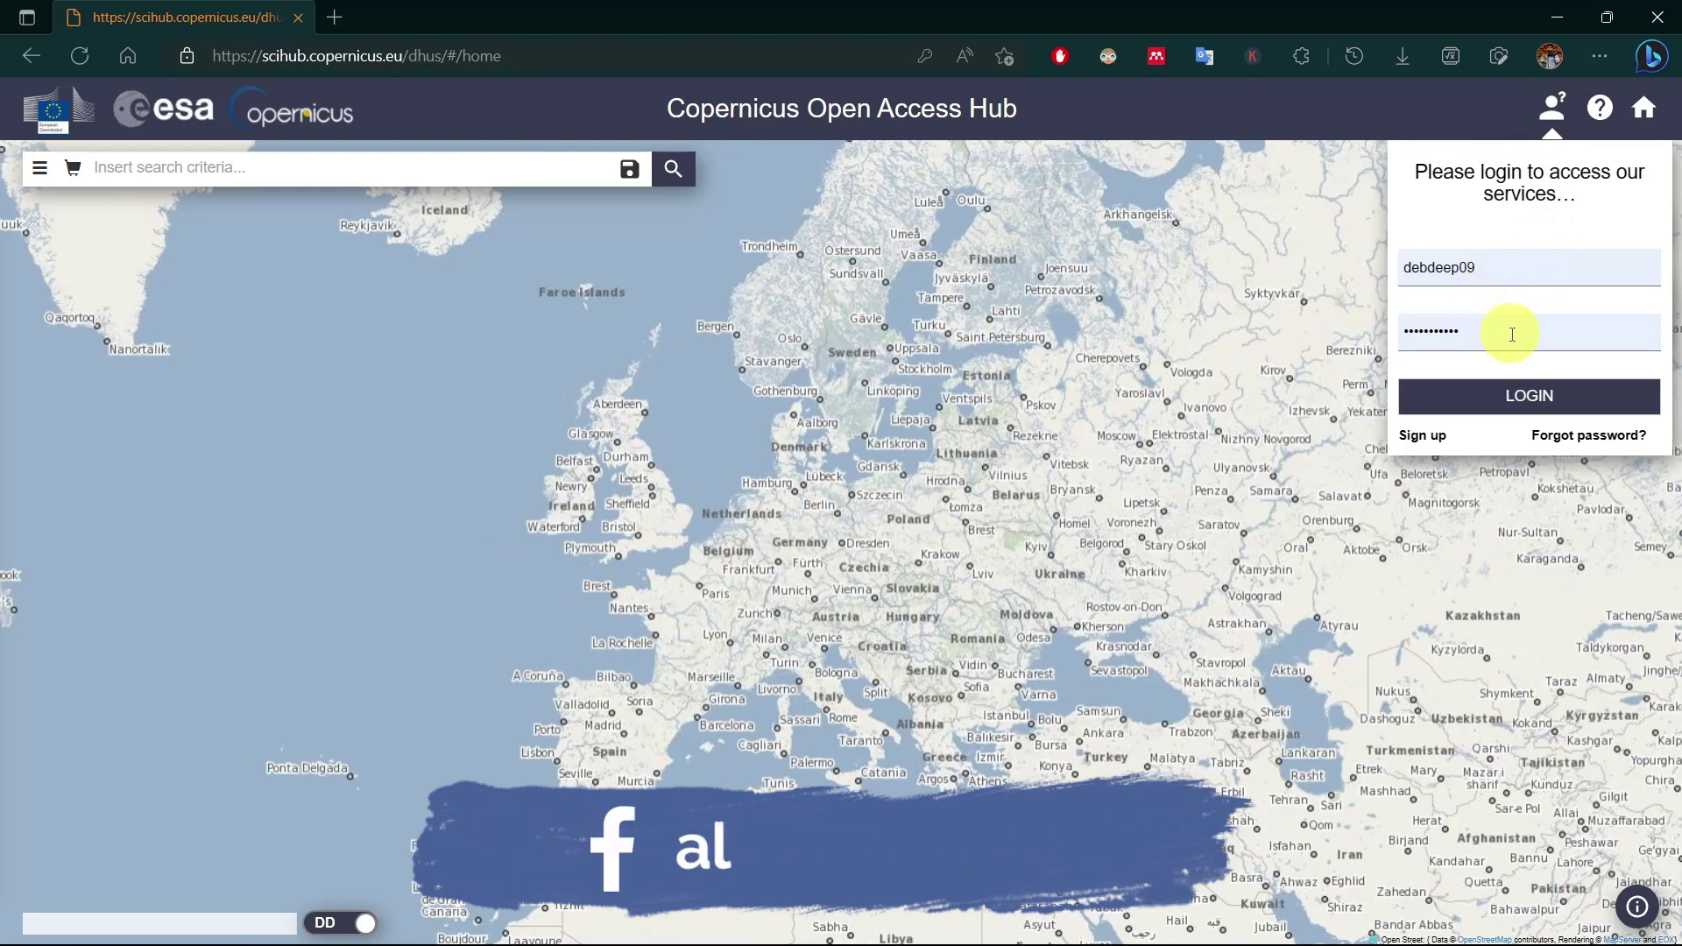
{"action": "left_click", "coordinate": [1422, 436]}
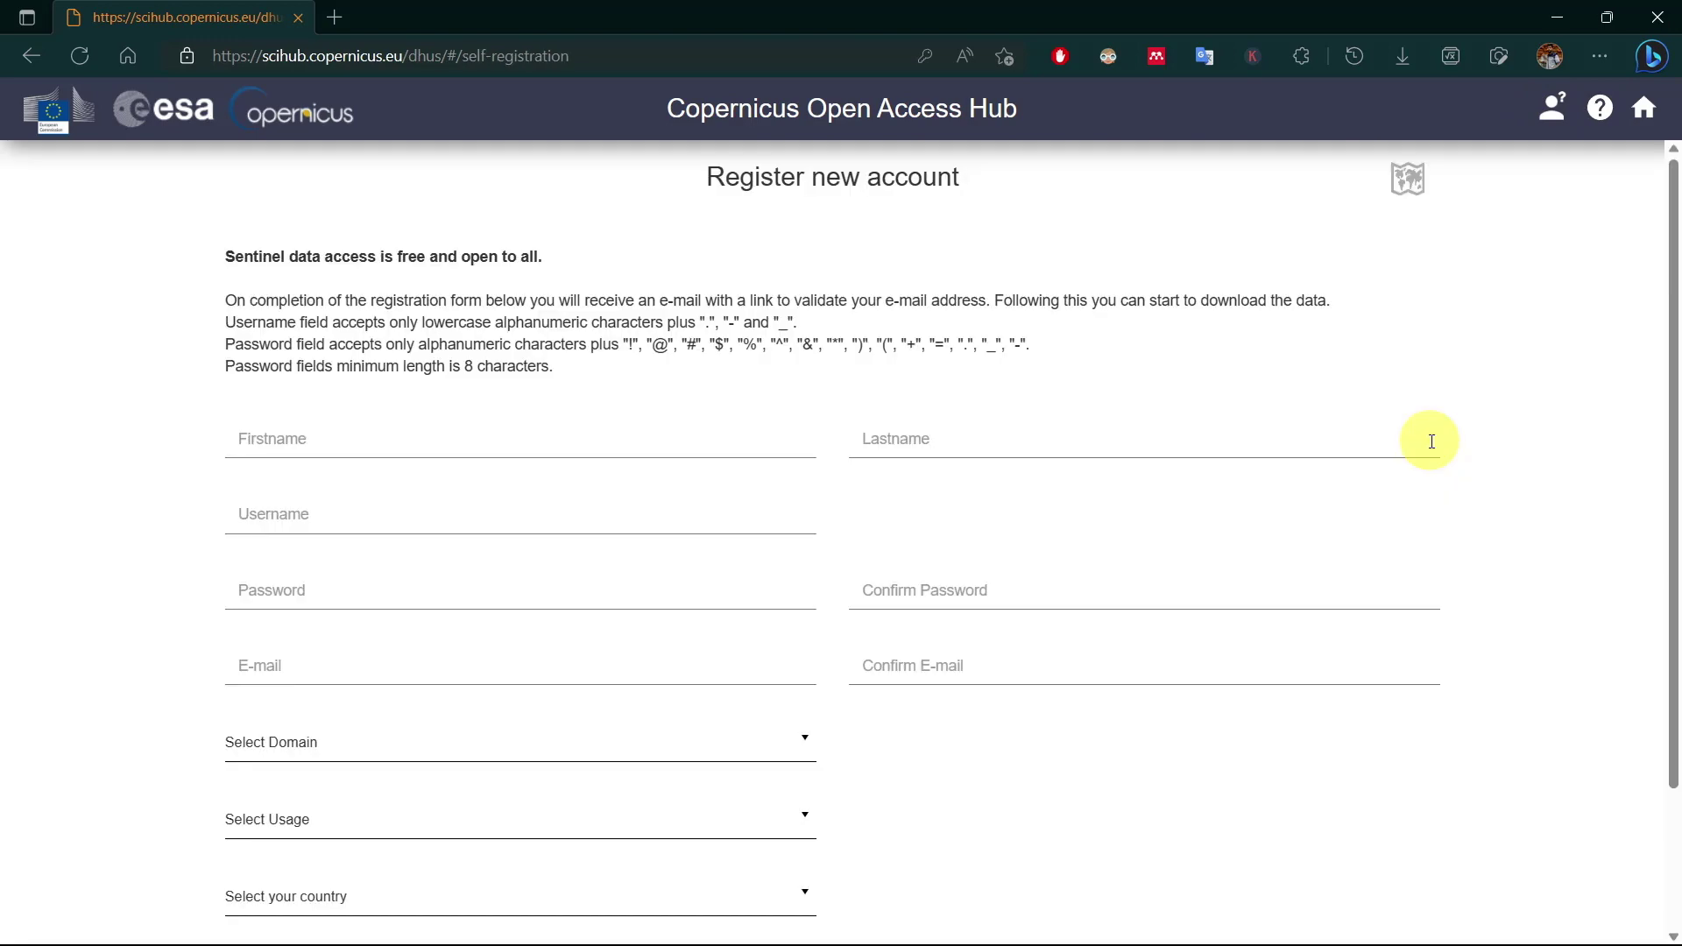
{"action": "left_click_drag", "start_coordinate": [1669, 351], "coordinate": [1670, 552]}
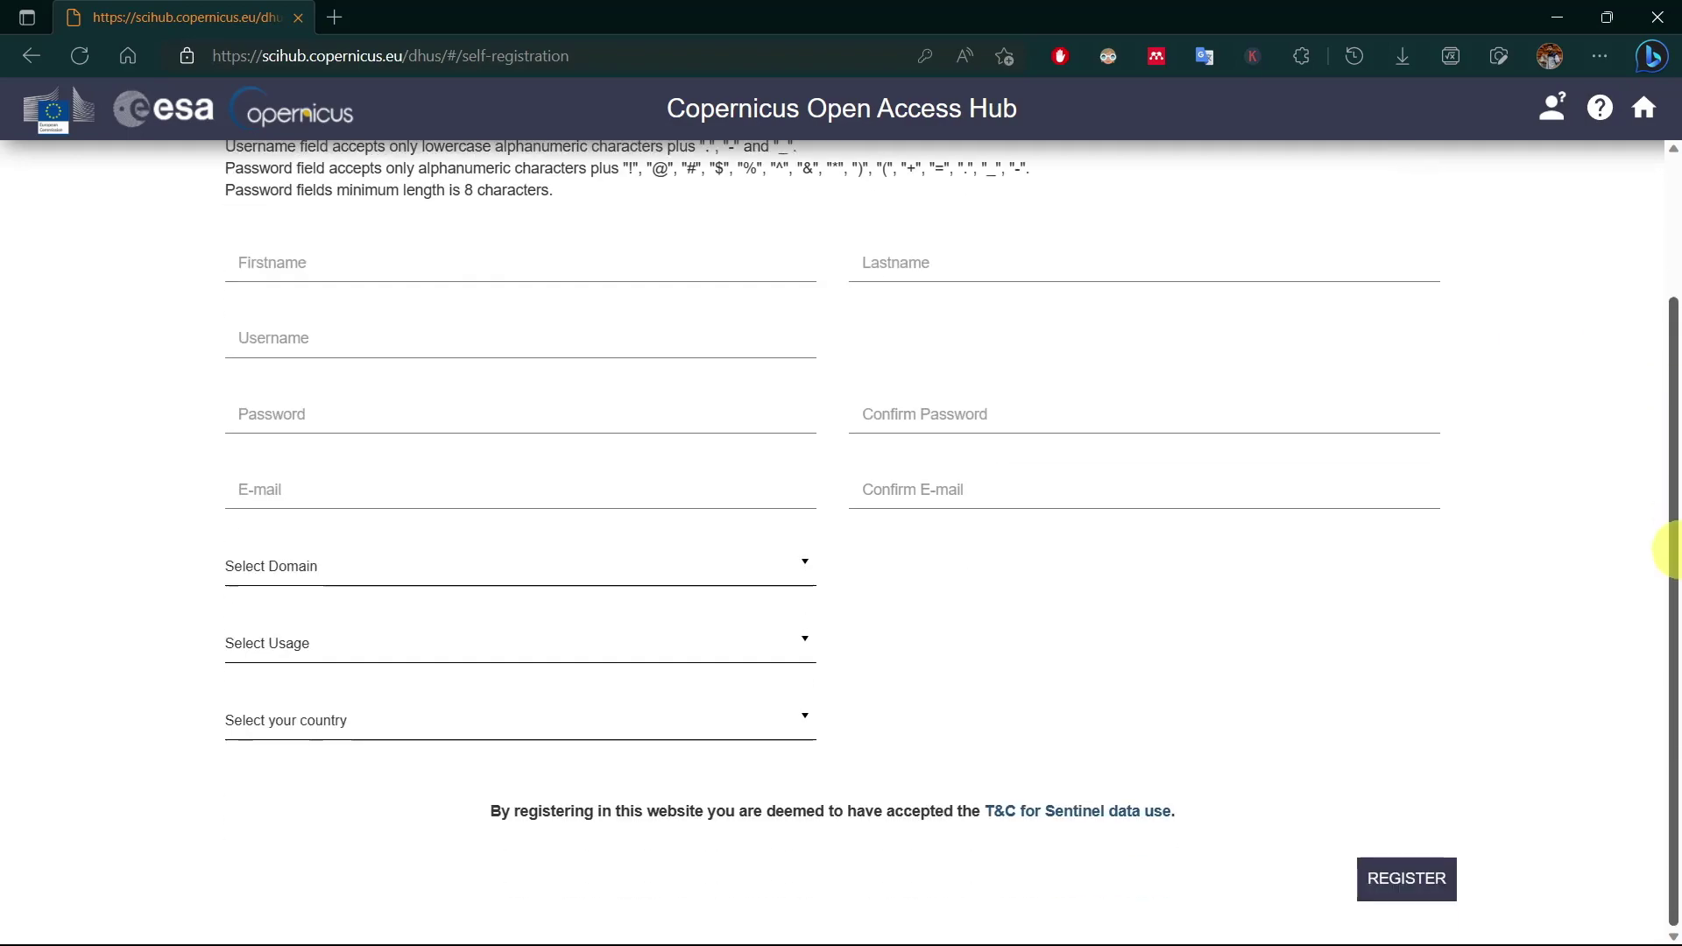
{"action": "key", "text": "alt+Left"}
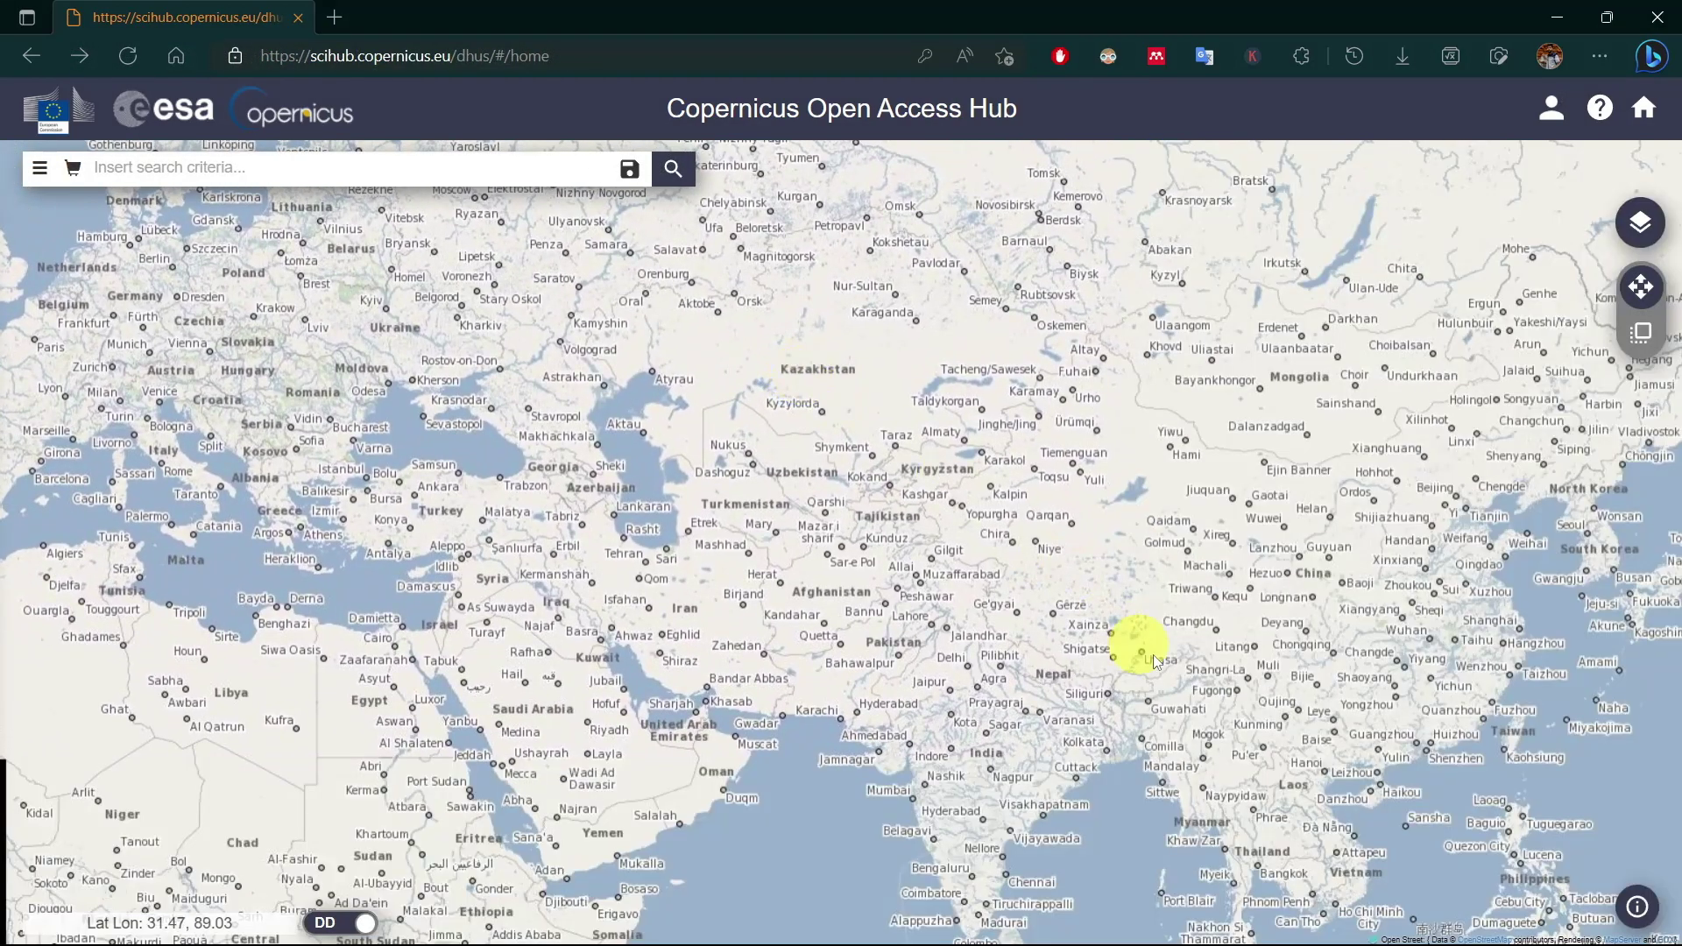
- Draw a rectangular search area on the map around Chennai, reaching from east of Thiruvallur to just off the coast
{"action": "left_click_drag", "start_coordinate": [1127, 545], "coordinate": [1116, 413]}
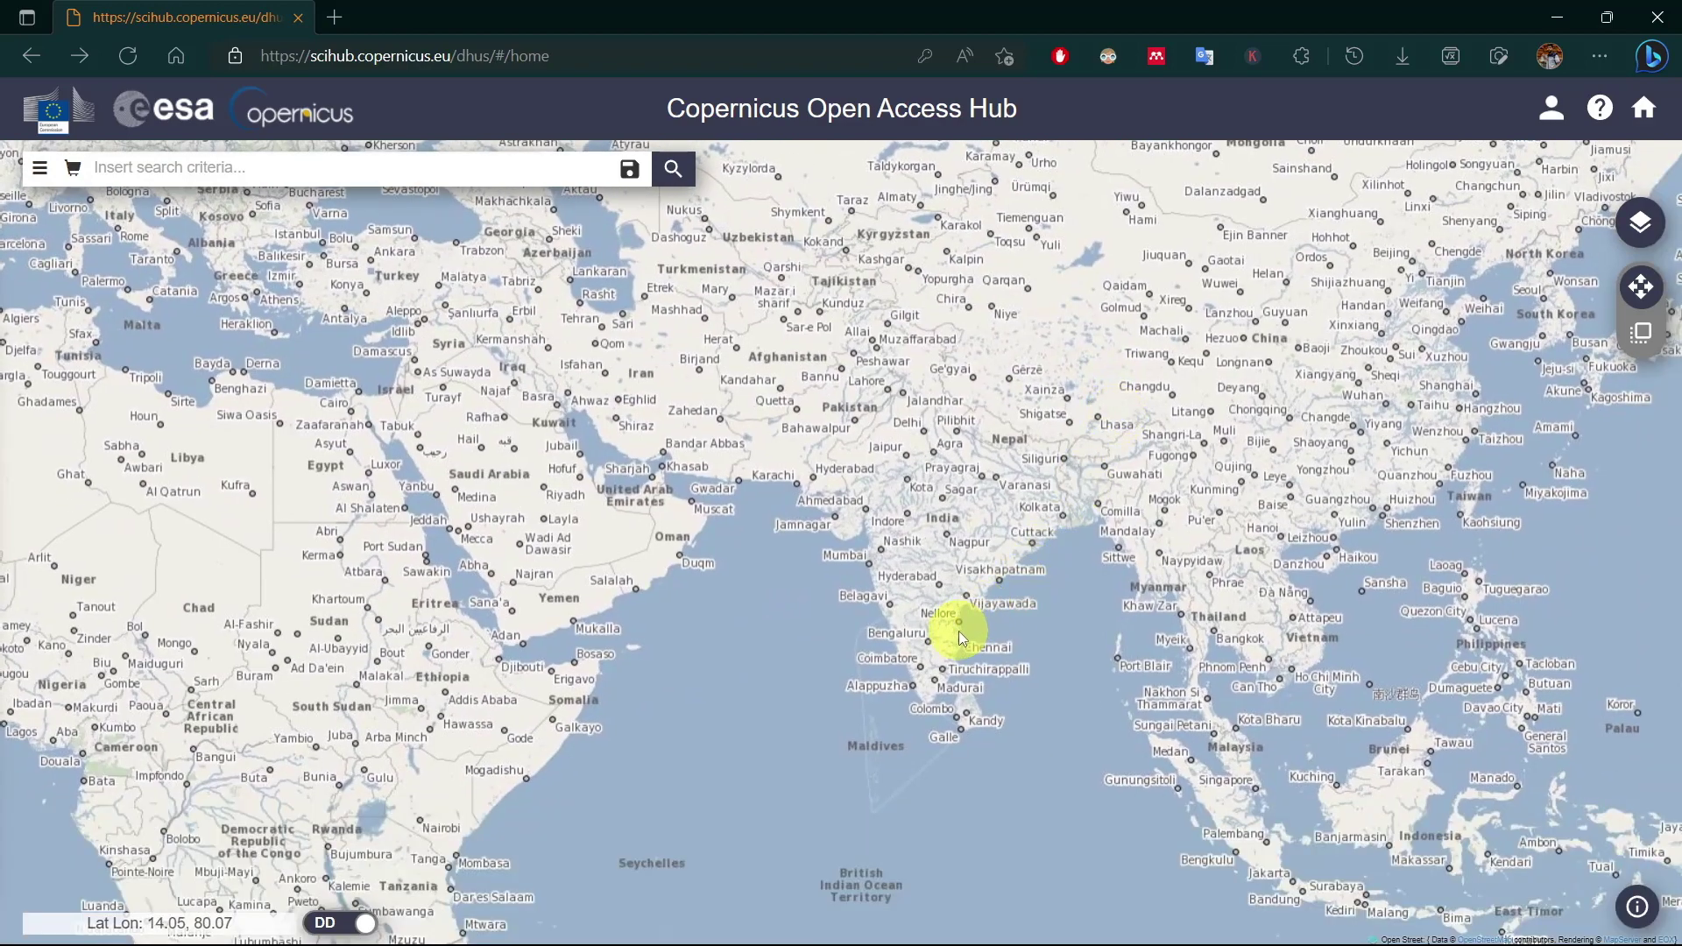
{"action": "scroll", "coordinate": [960, 639], "scroll_direction": "up", "scroll_amount": 5}
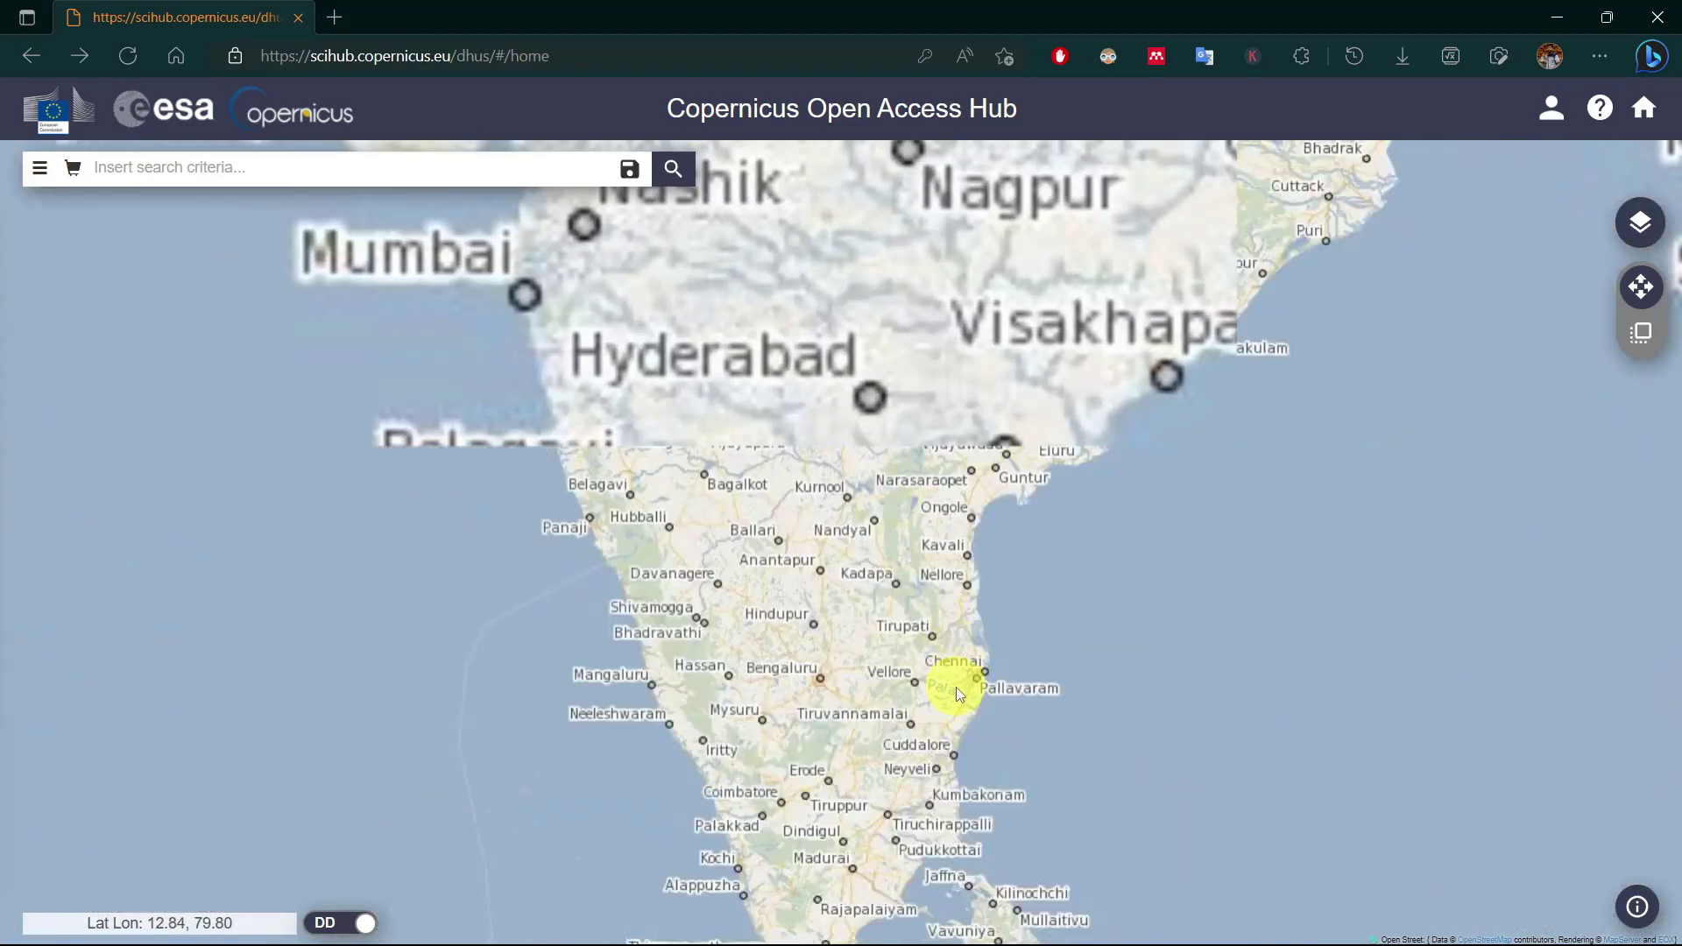
{"action": "scroll", "coordinate": [981, 671], "scroll_direction": "up", "scroll_amount": 3}
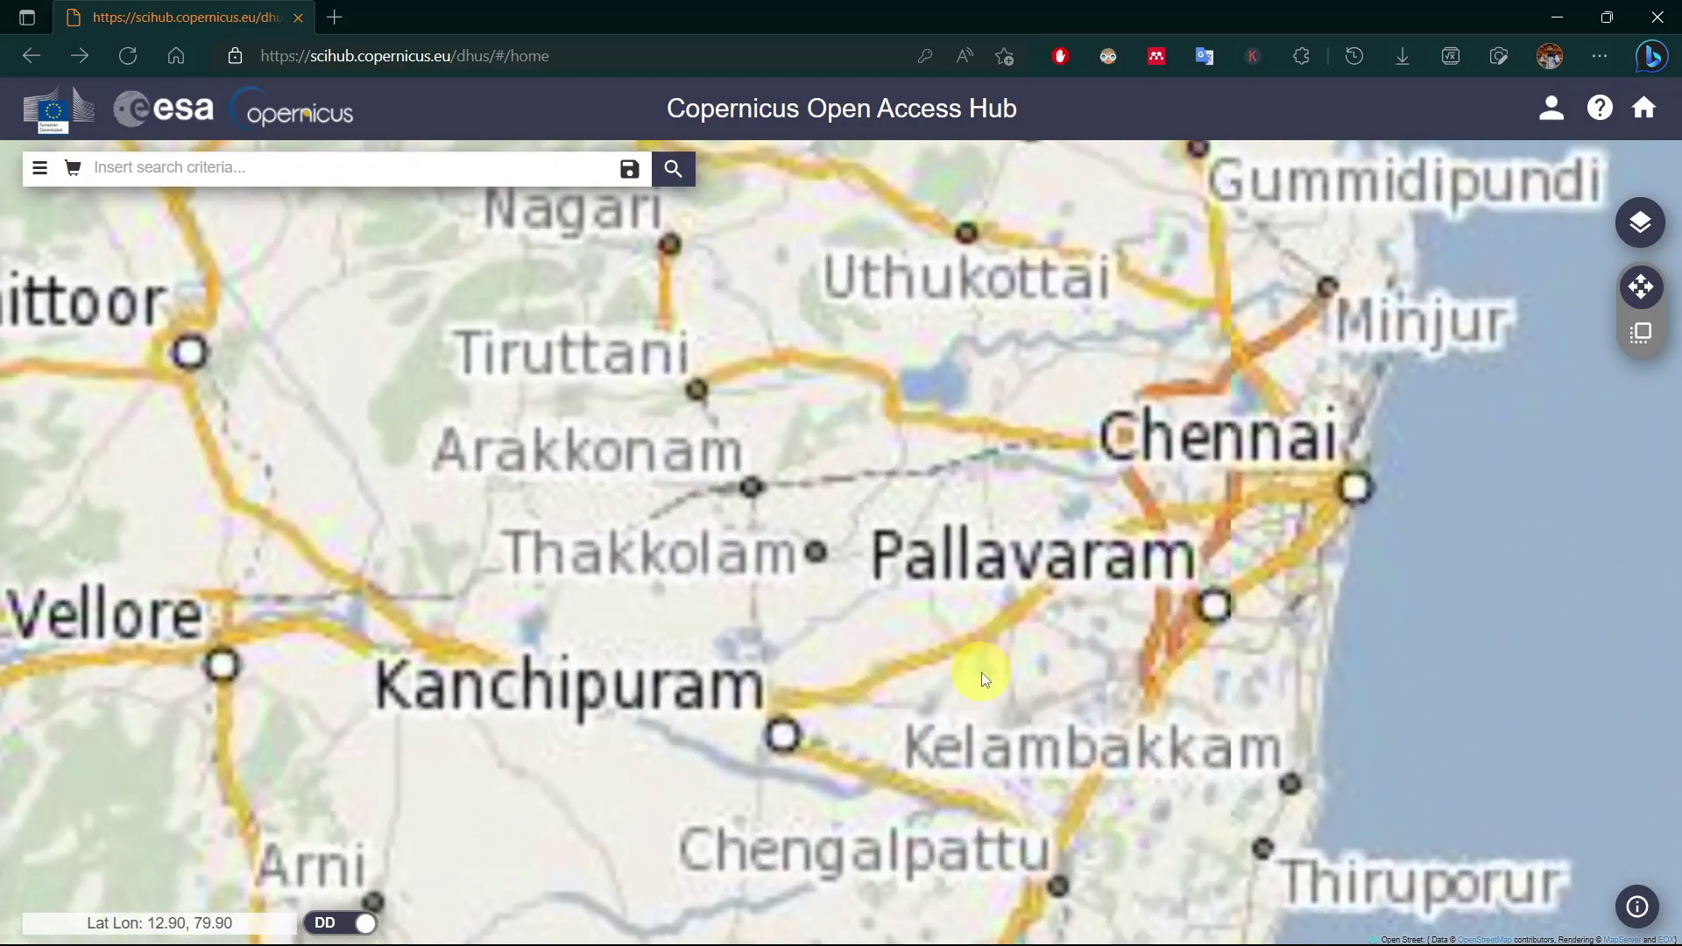
{"action": "left_click_drag", "start_coordinate": [1223, 649], "coordinate": [1058, 669]}
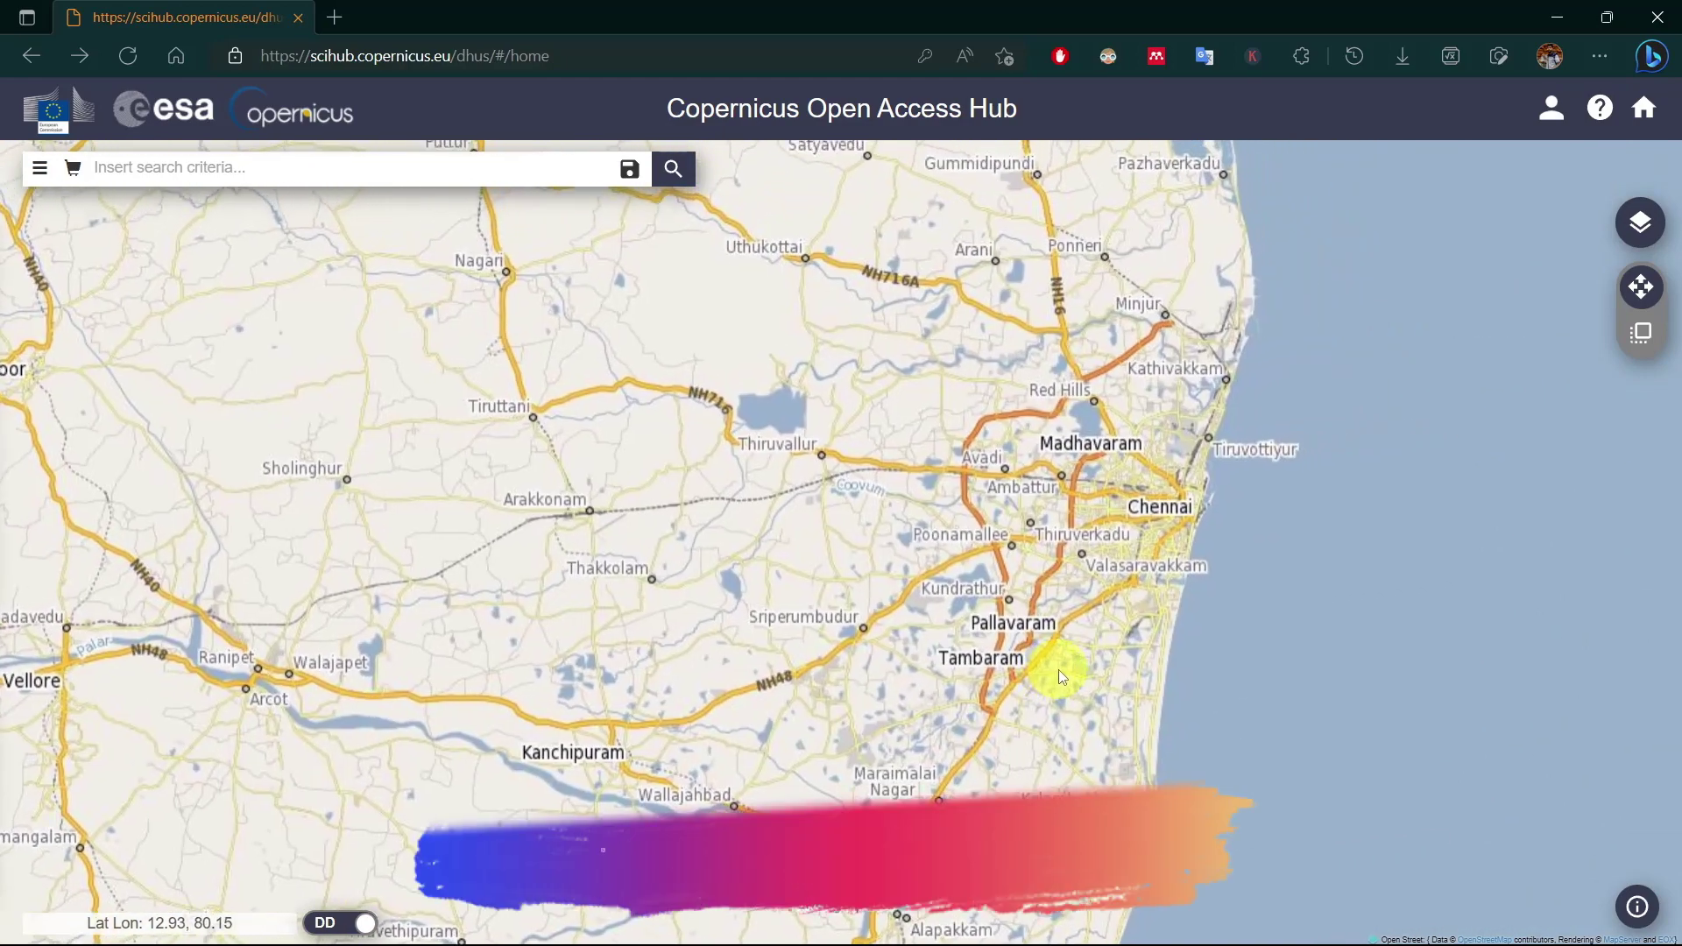
{"action": "left_click", "coordinate": [1640, 337]}
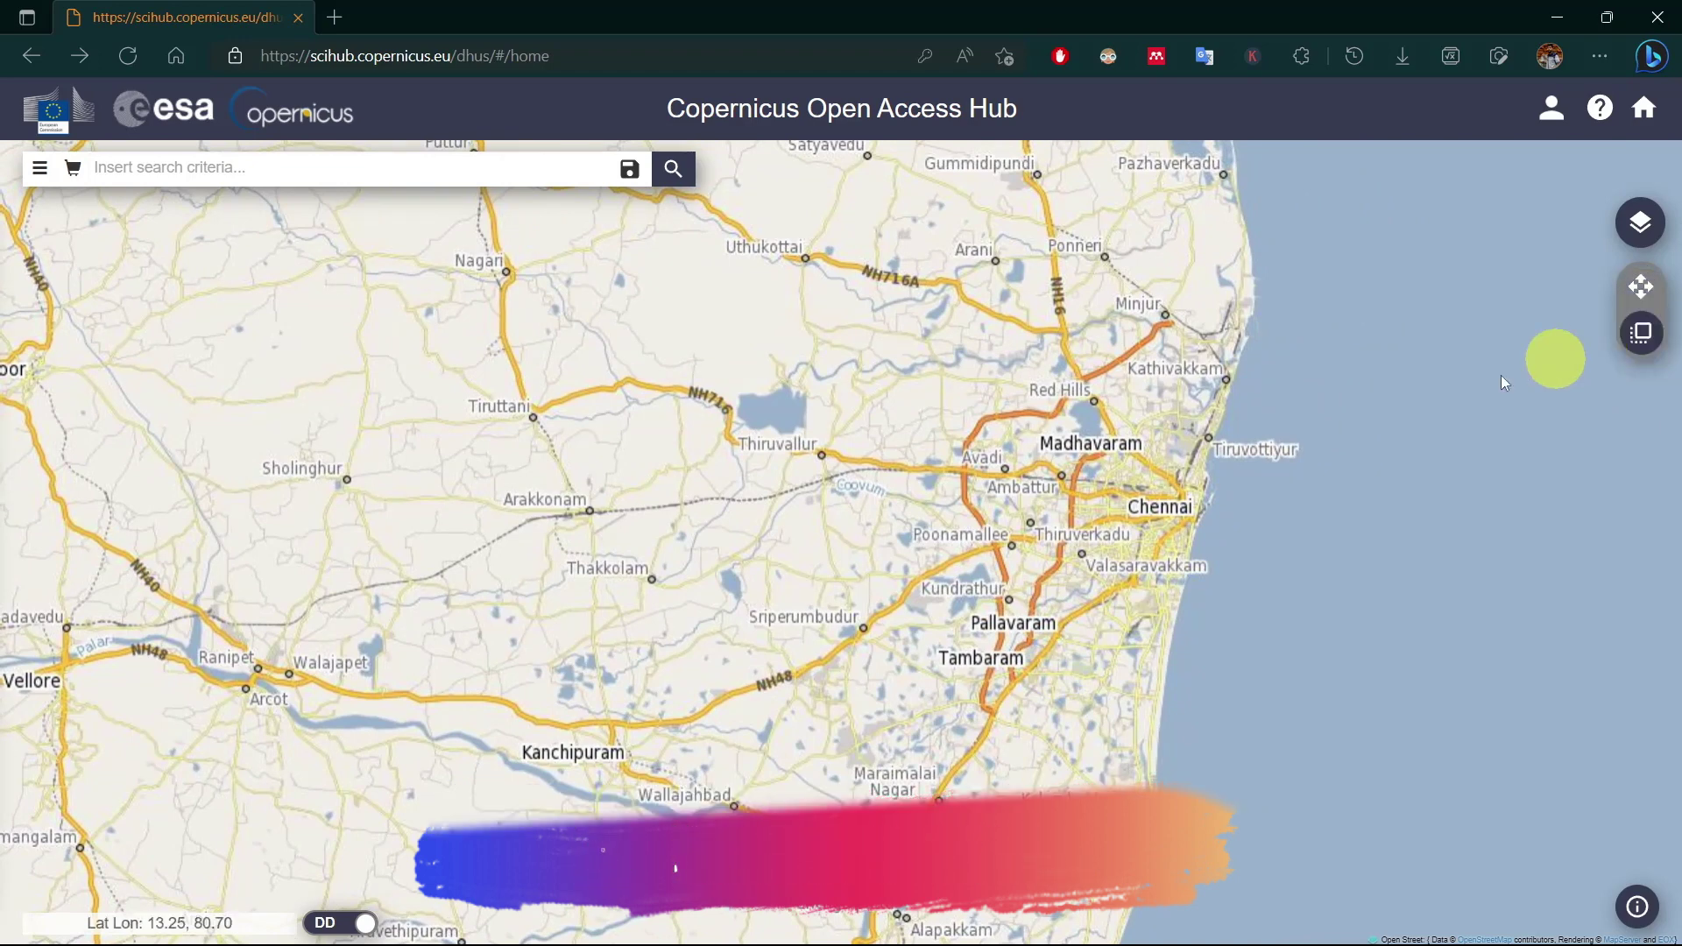
{"action": "mouse_move", "coordinate": [837, 291]}
{"action": "left_mouse_down"}
{"action": "mouse_move", "coordinate": [1299, 286]}
{"action": "mouse_move", "coordinate": [1321, 307]}
{"action": "mouse_move", "coordinate": [1307, 725]}
{"action": "mouse_move", "coordinate": [816, 738]}
{"action": "left_mouse_up"}
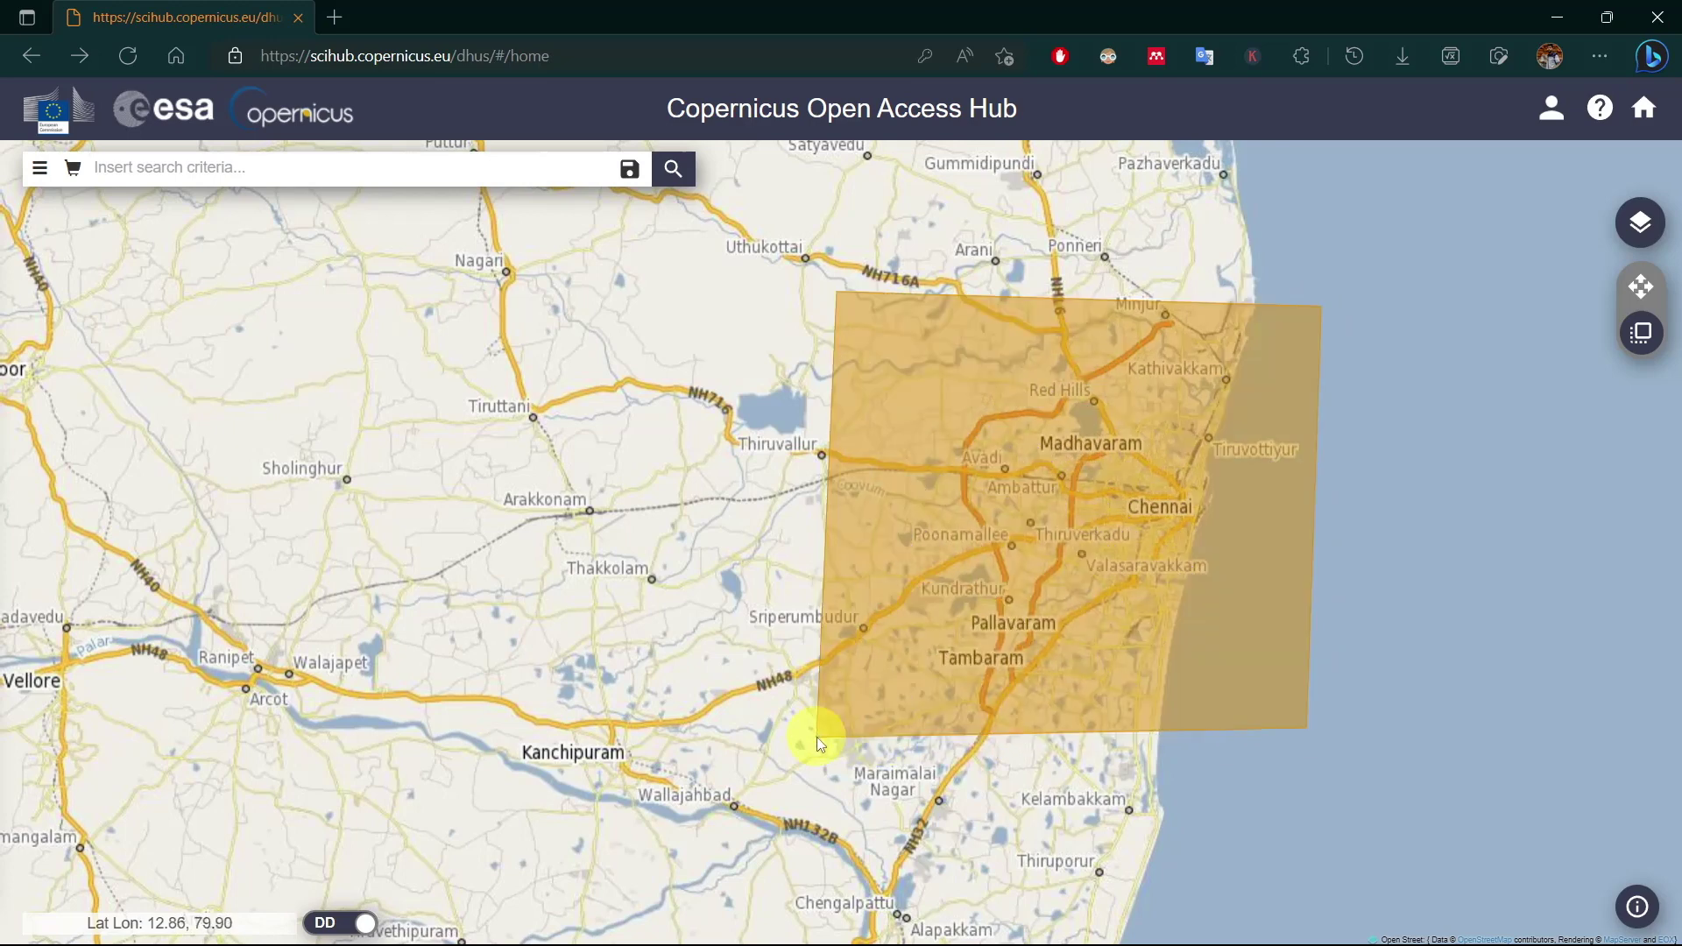
- Set the advanced search to sort by Sensing Date in ascending order
{"action": "left_click", "coordinate": [40, 167]}
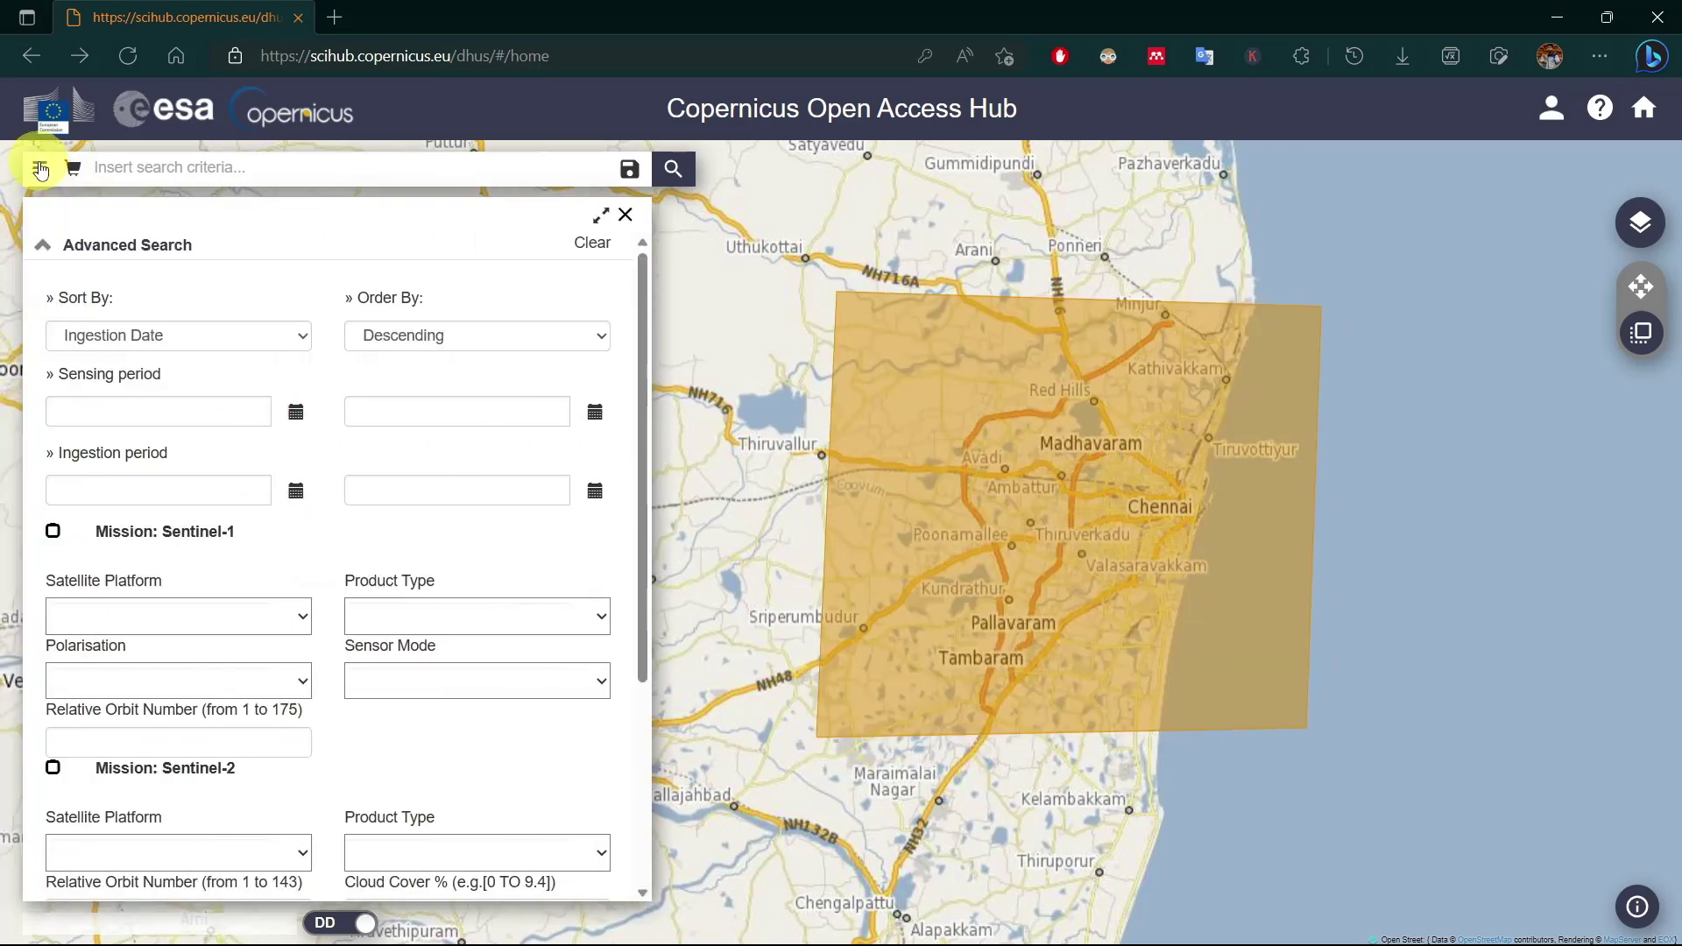
{"action": "left_click", "coordinate": [294, 346]}
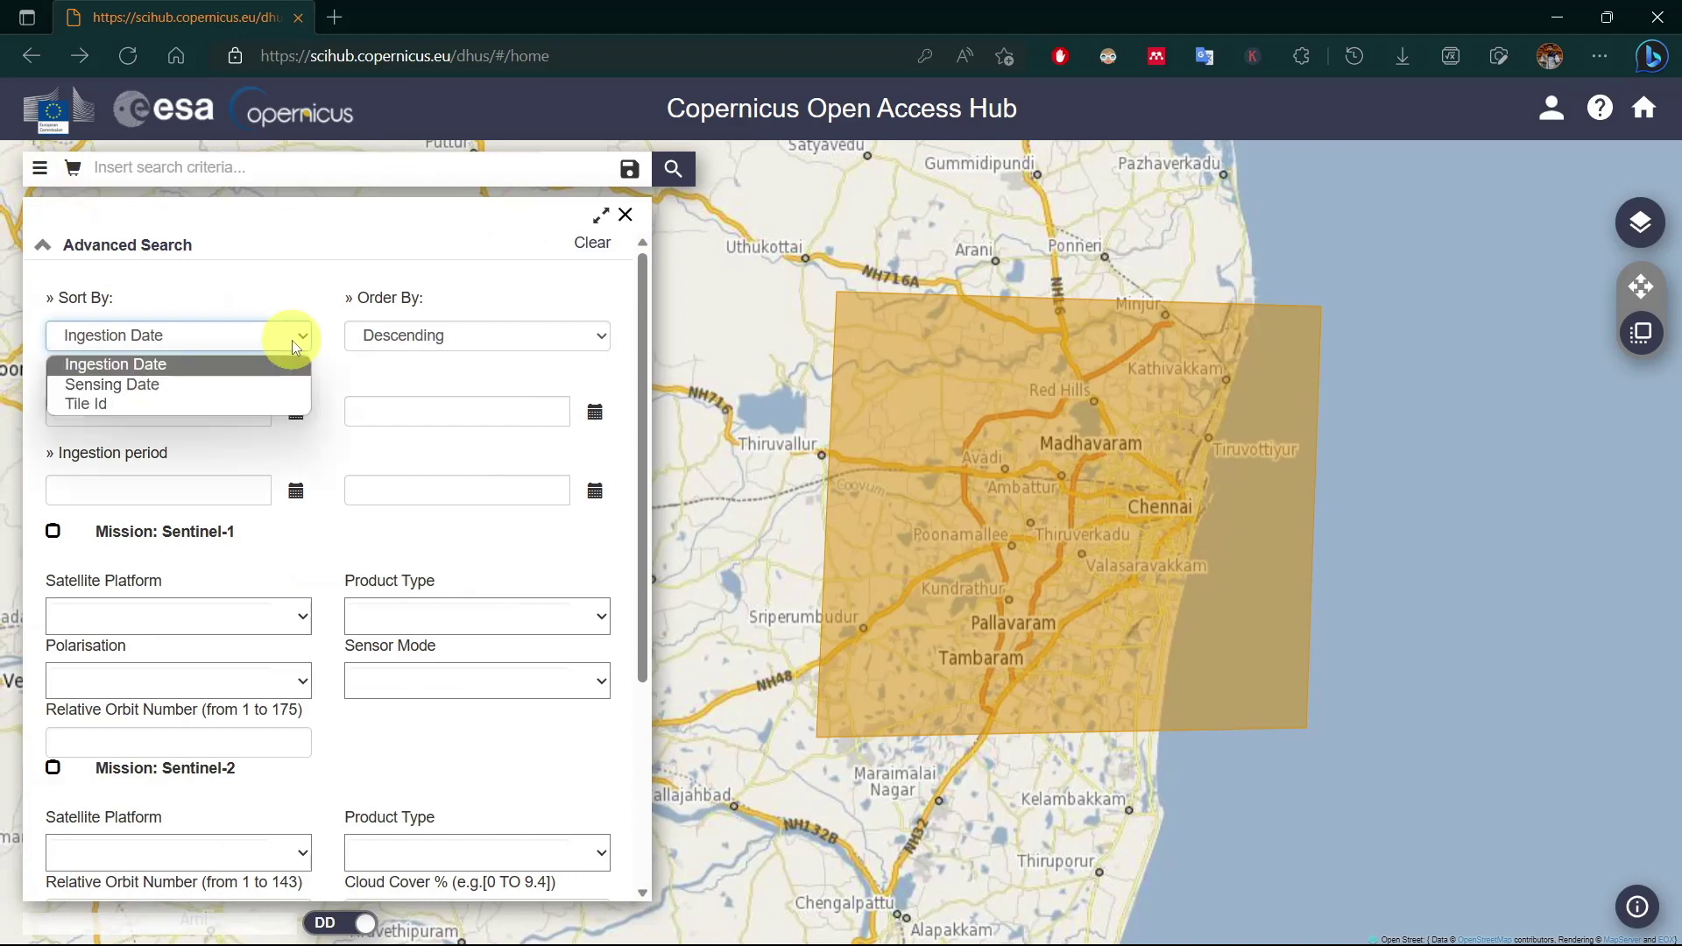
{"action": "left_click", "coordinate": [280, 384]}
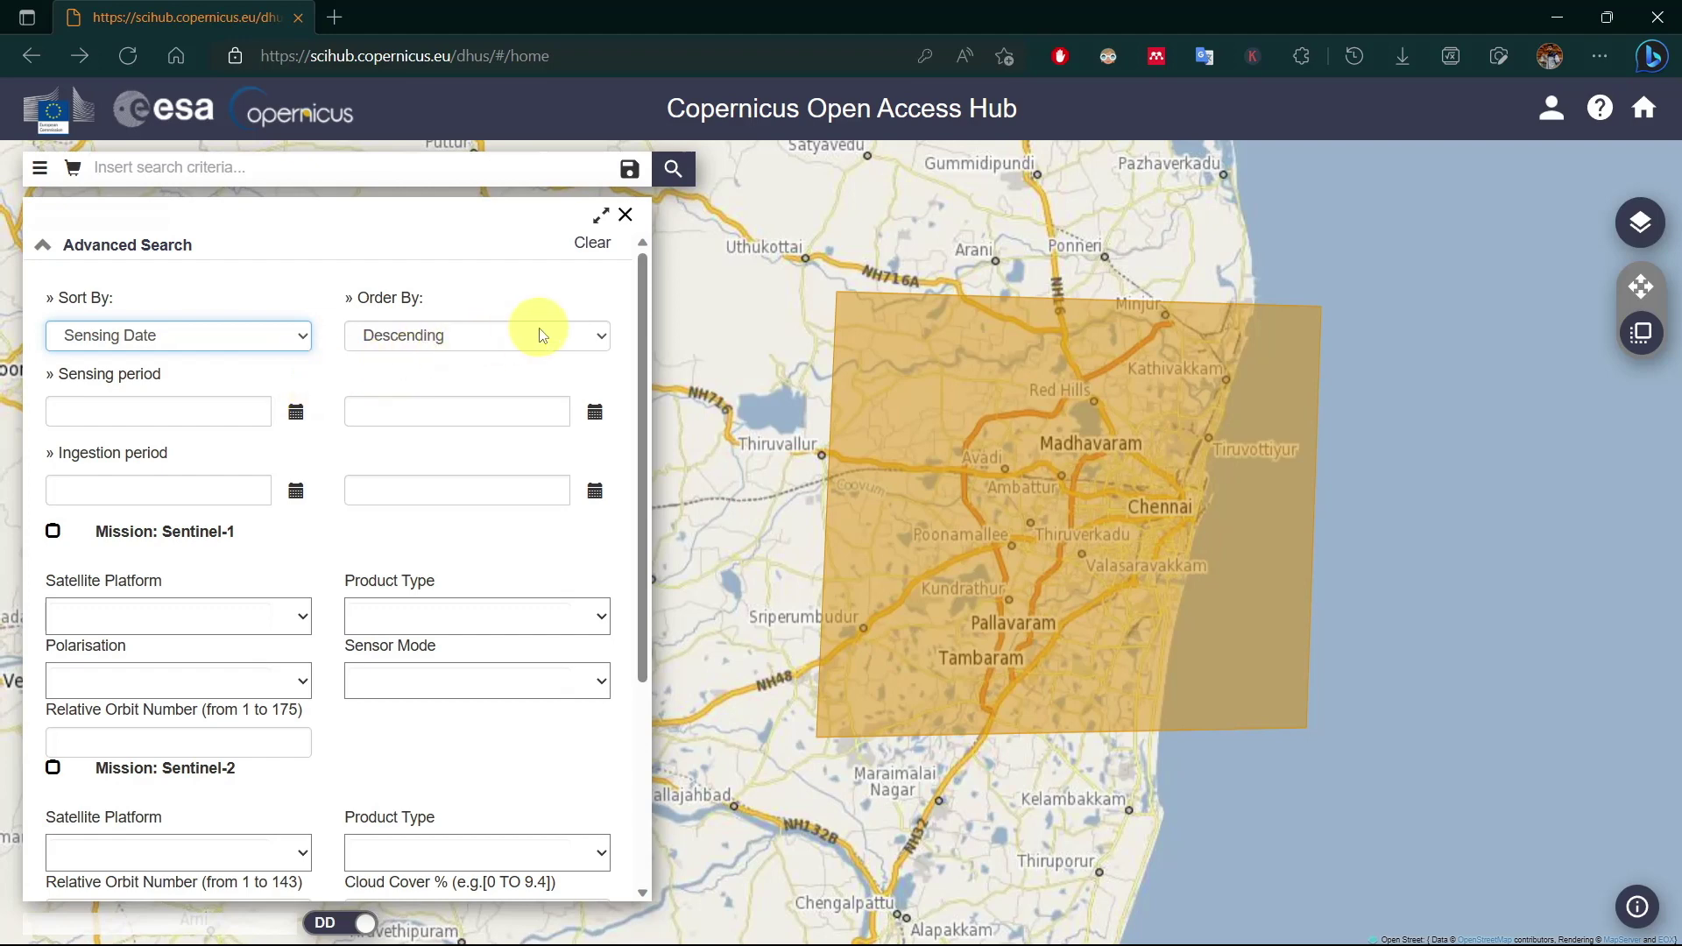
{"action": "left_click", "coordinate": [571, 339]}
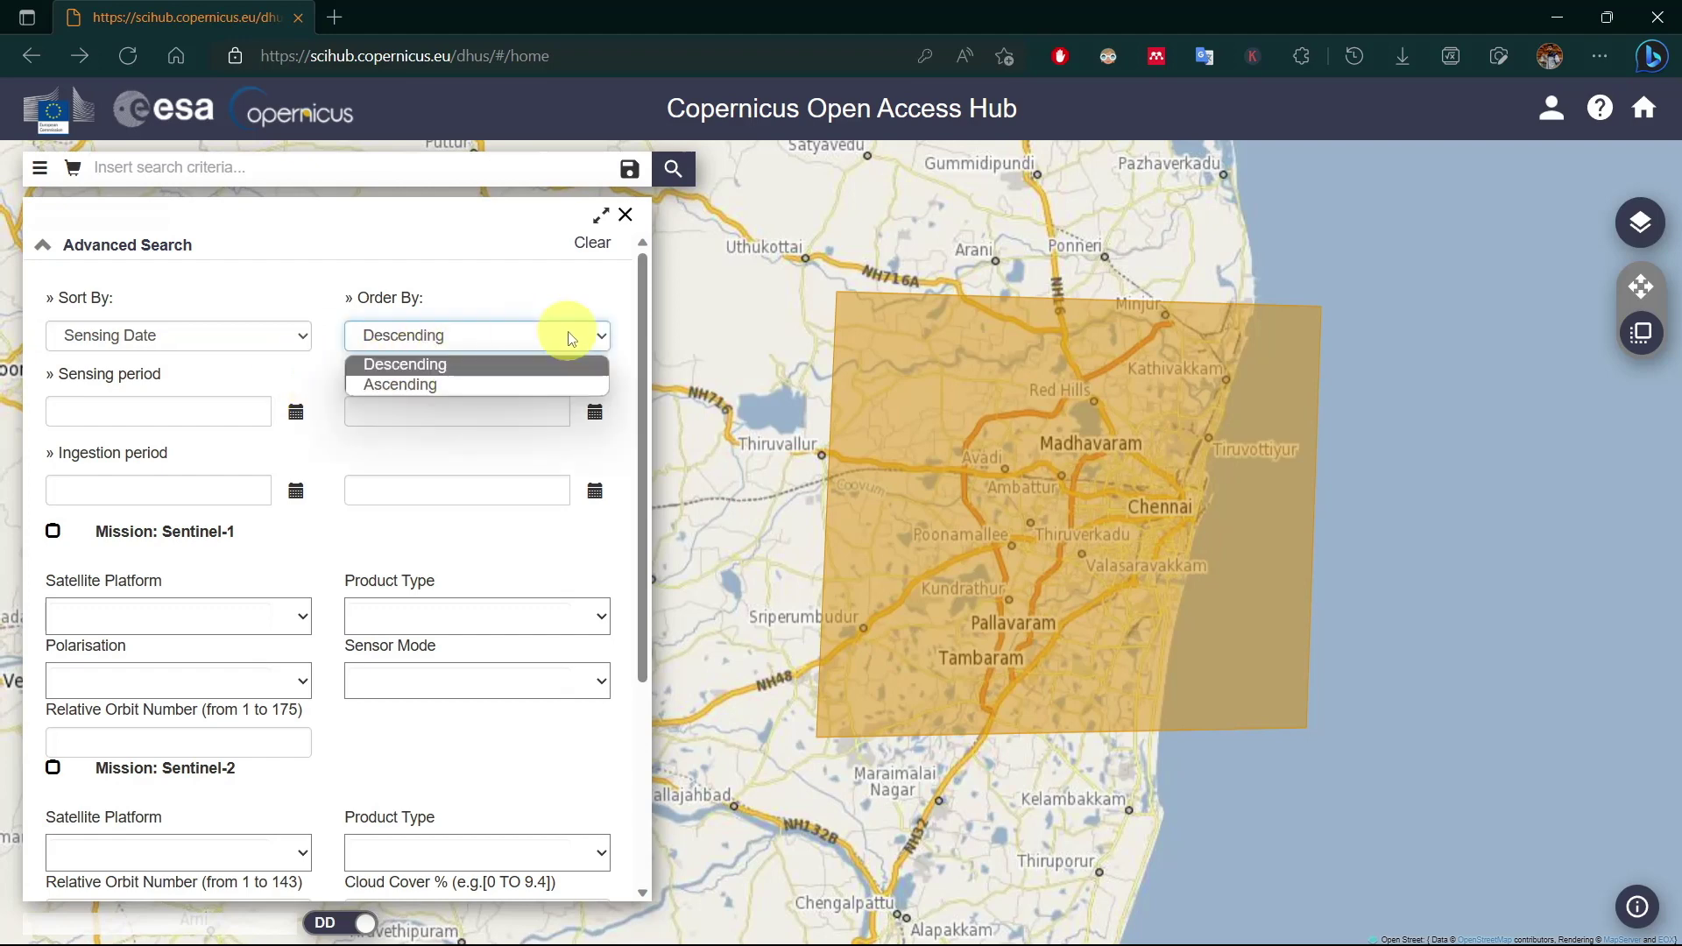
{"action": "left_click", "coordinate": [554, 387]}
- Set the sensing period from 2023/03/01 to 2023/04/01
{"action": "left_click", "coordinate": [295, 416]}
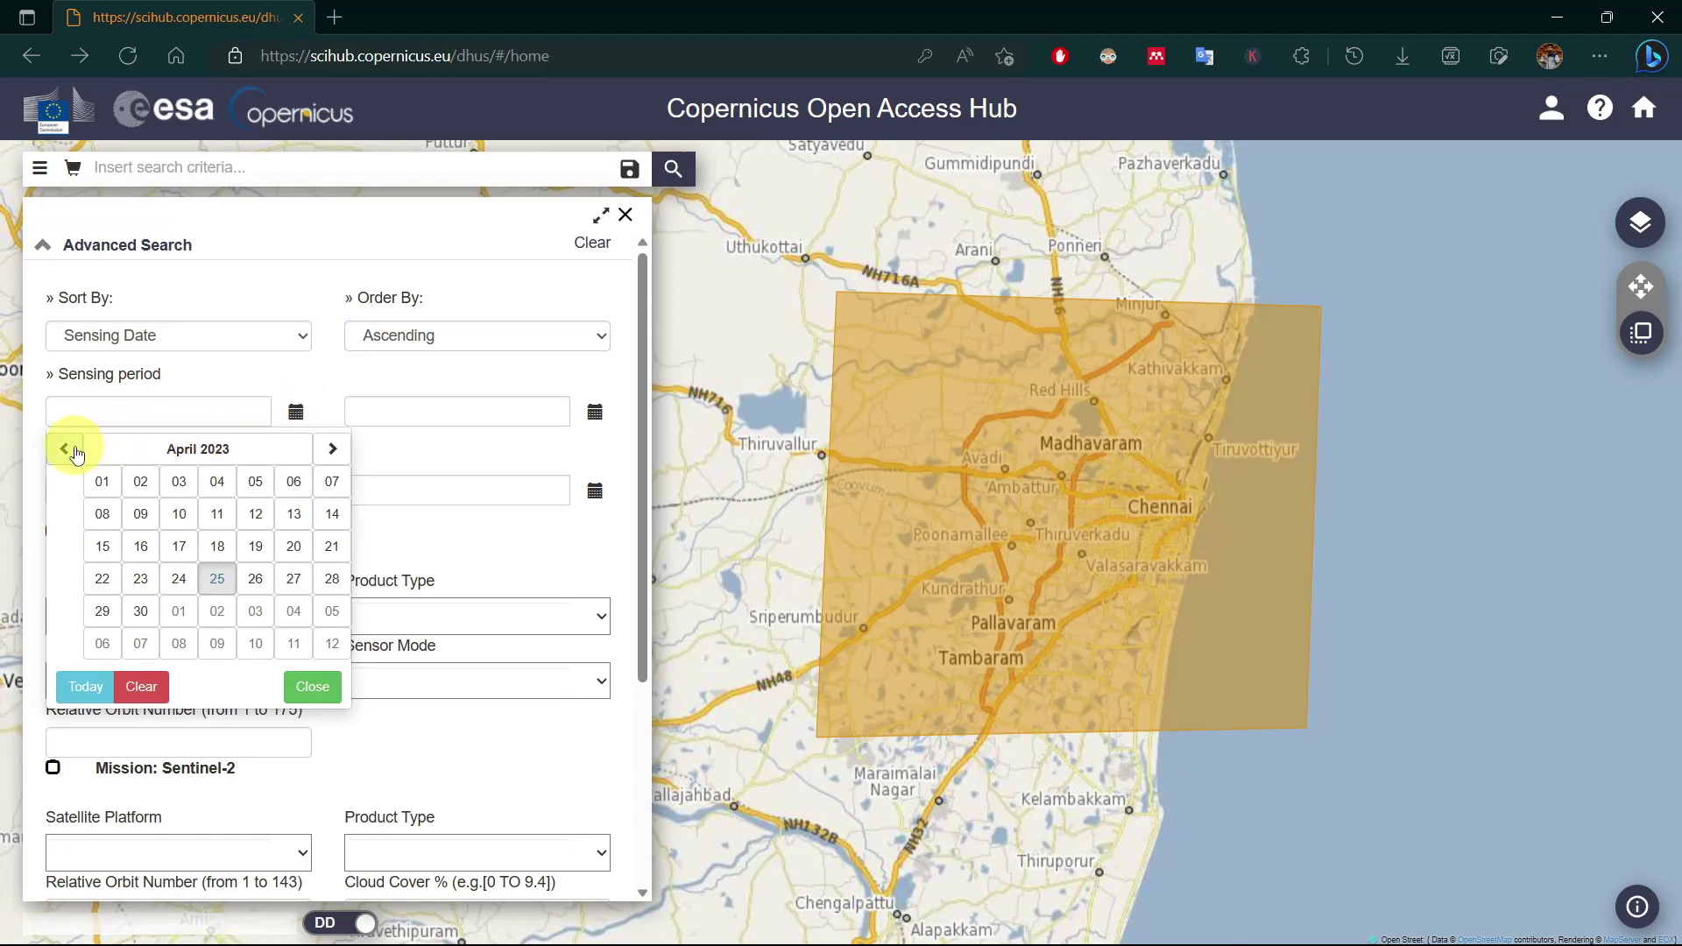
{"action": "left_click", "coordinate": [66, 448]}
{"action": "left_click", "coordinate": [102, 490]}
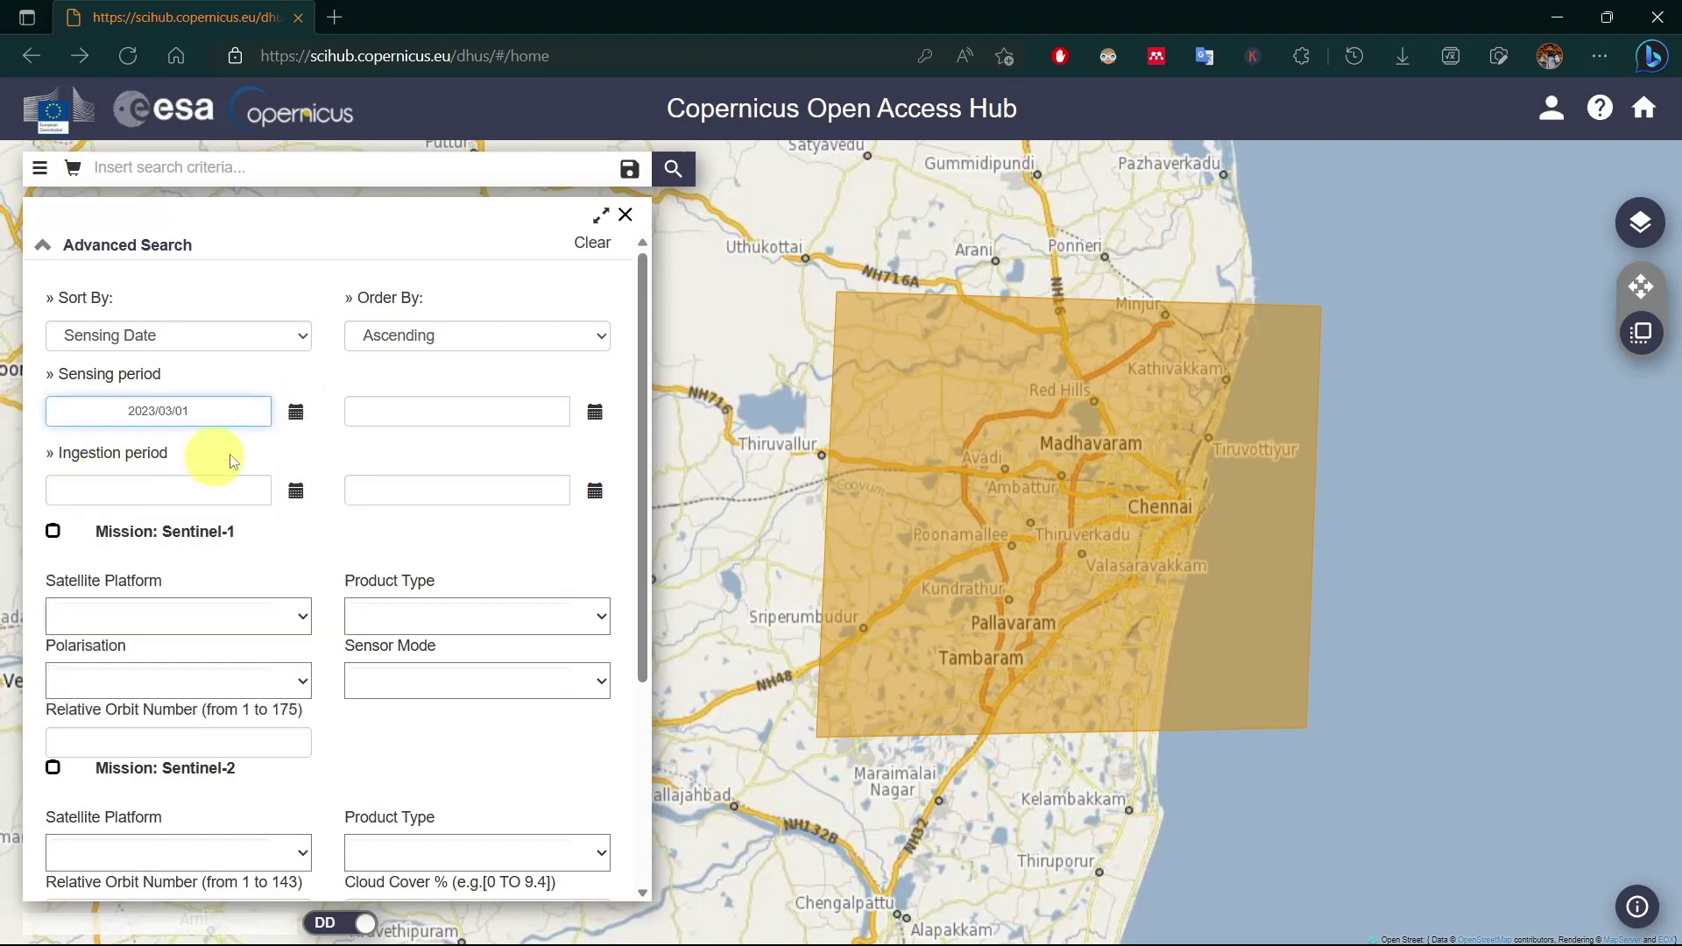
{"action": "left_click", "coordinate": [599, 417]}
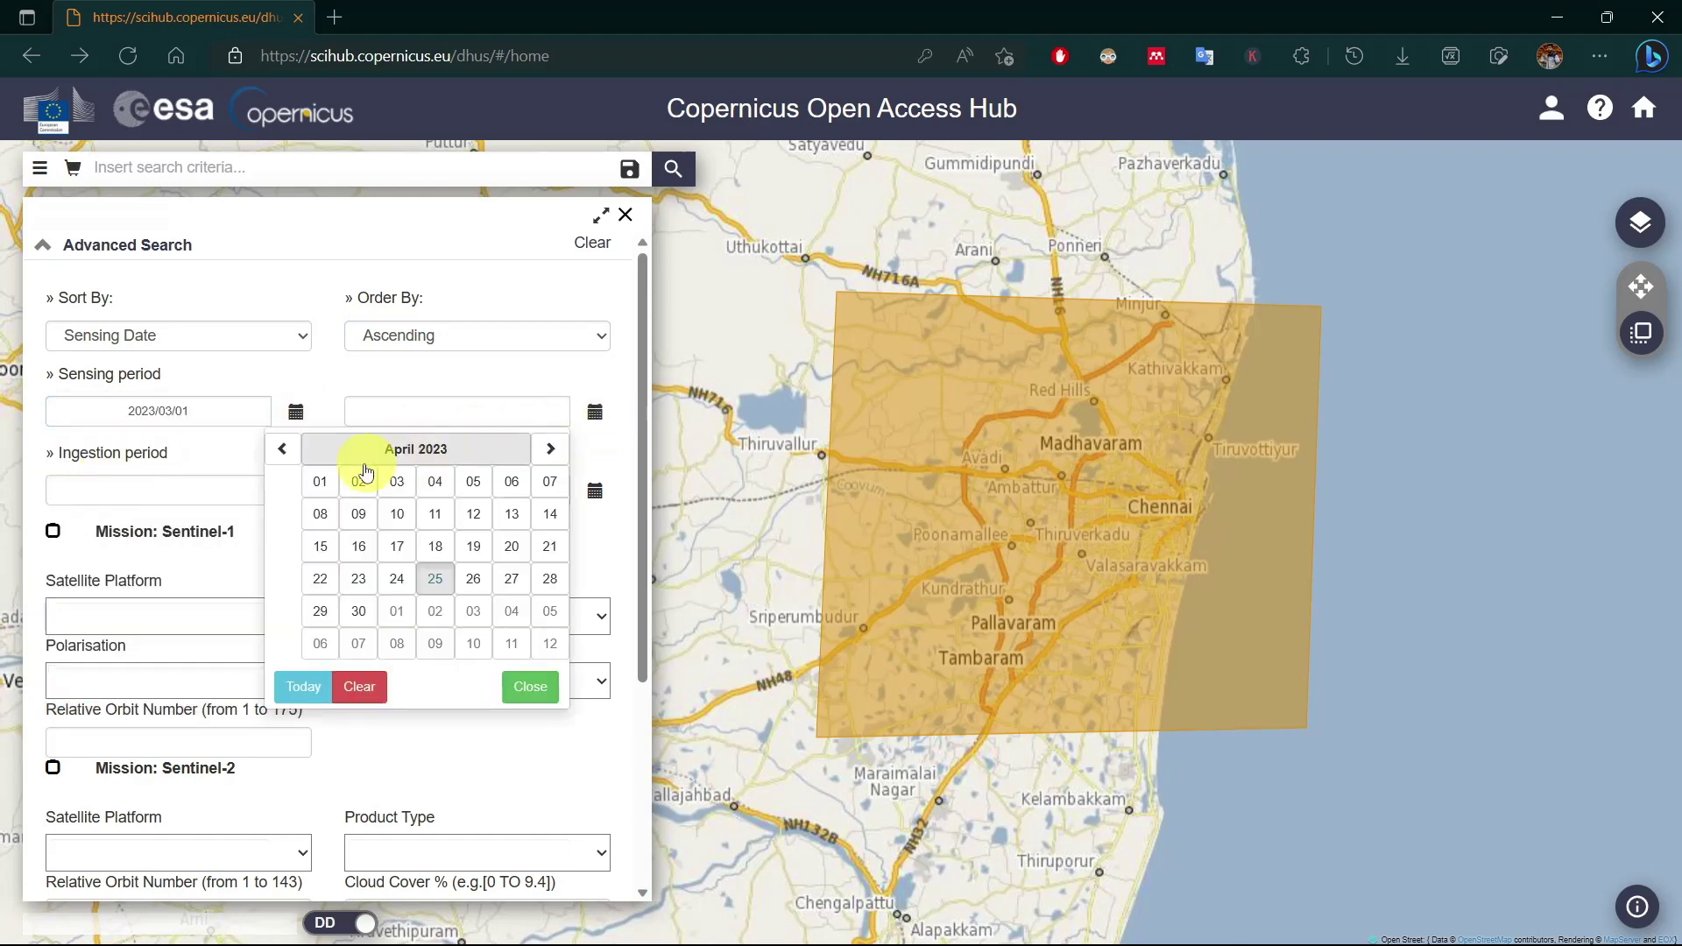
{"action": "left_click", "coordinate": [317, 478]}
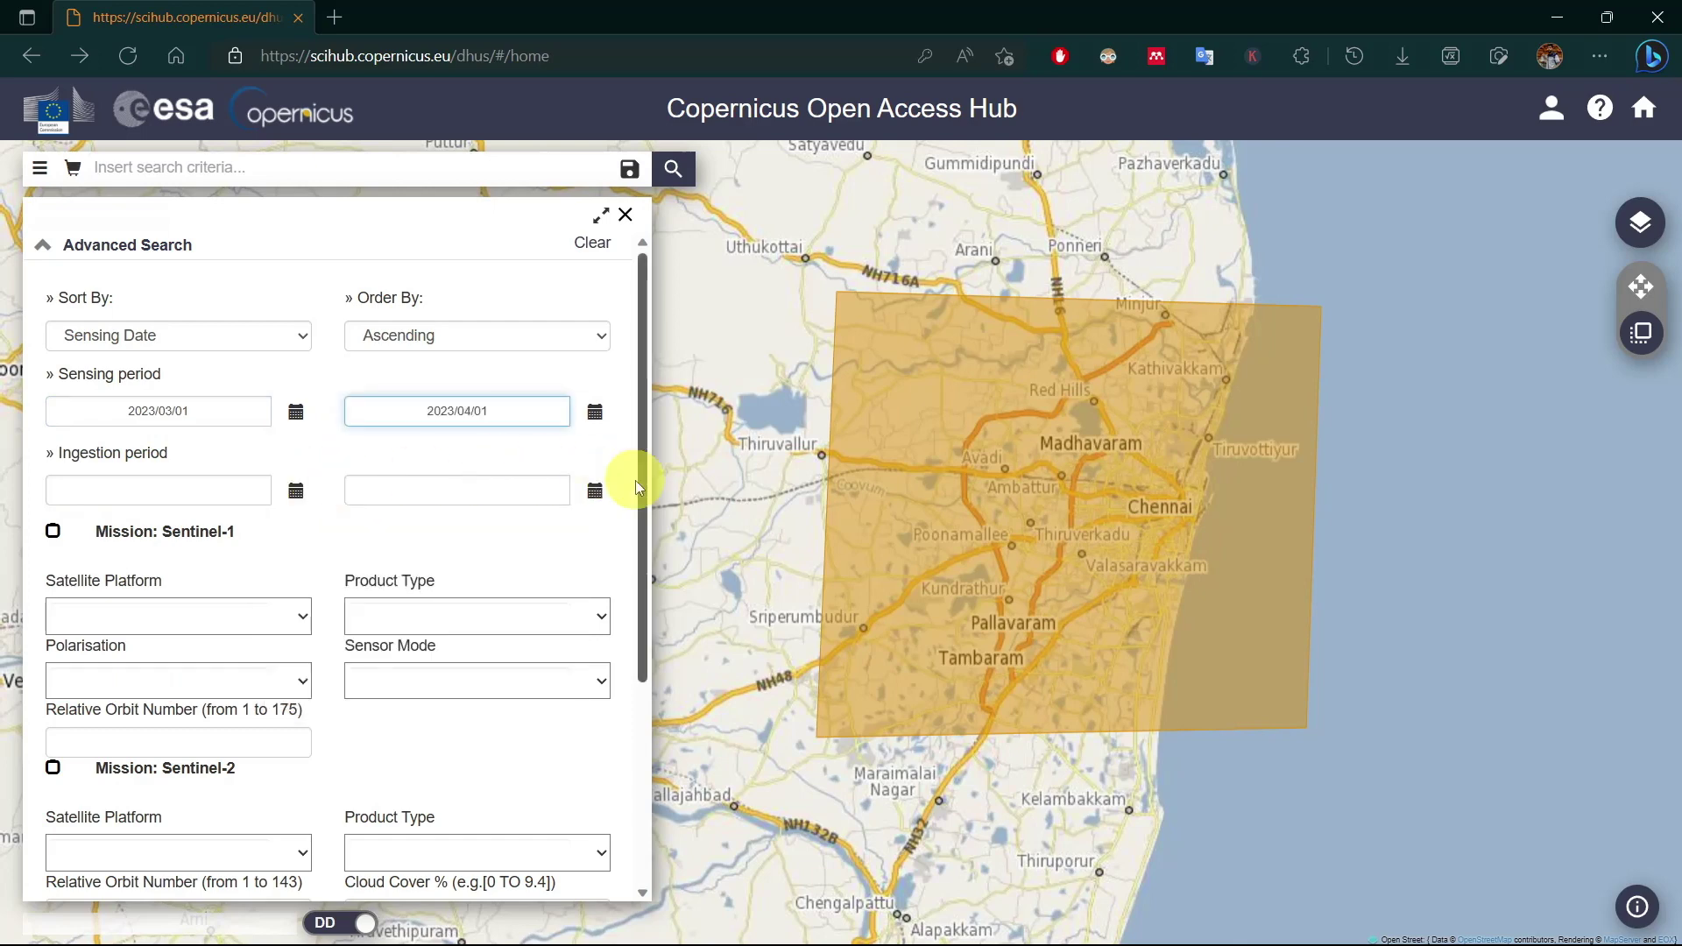
- Enable the Sentinel-1 mission filter with satellite platform S1A_* and product type SLC
{"action": "left_click_drag", "start_coordinate": [634, 480], "coordinate": [659, 716]}
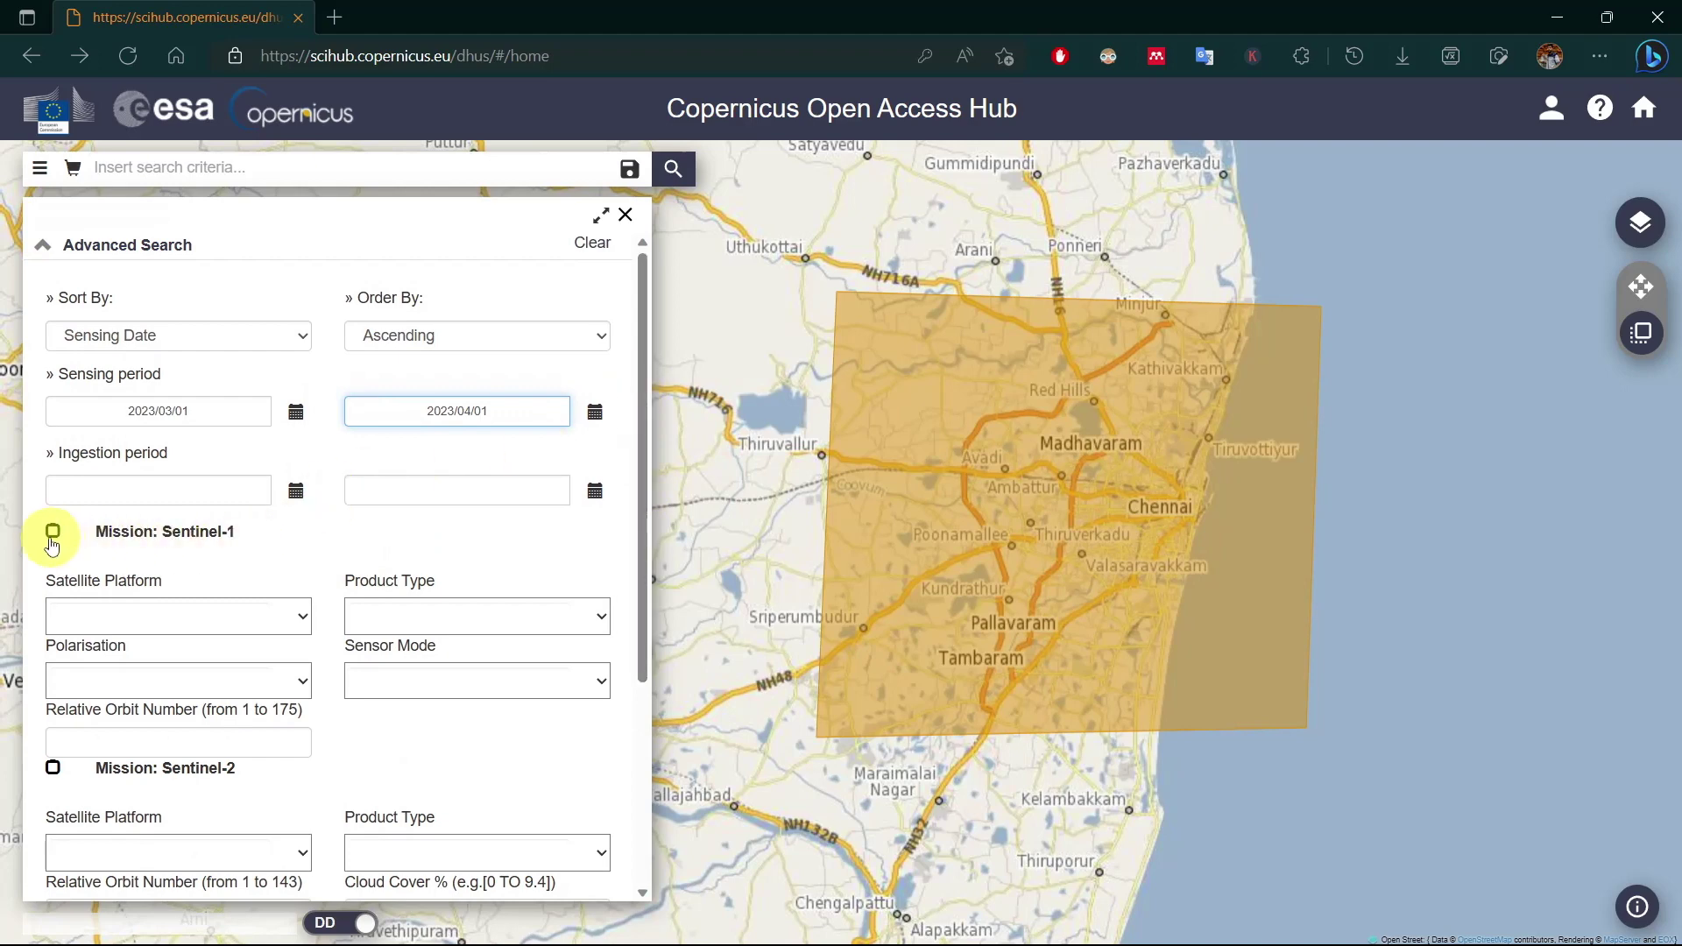
{"action": "left_click", "coordinate": [52, 535]}
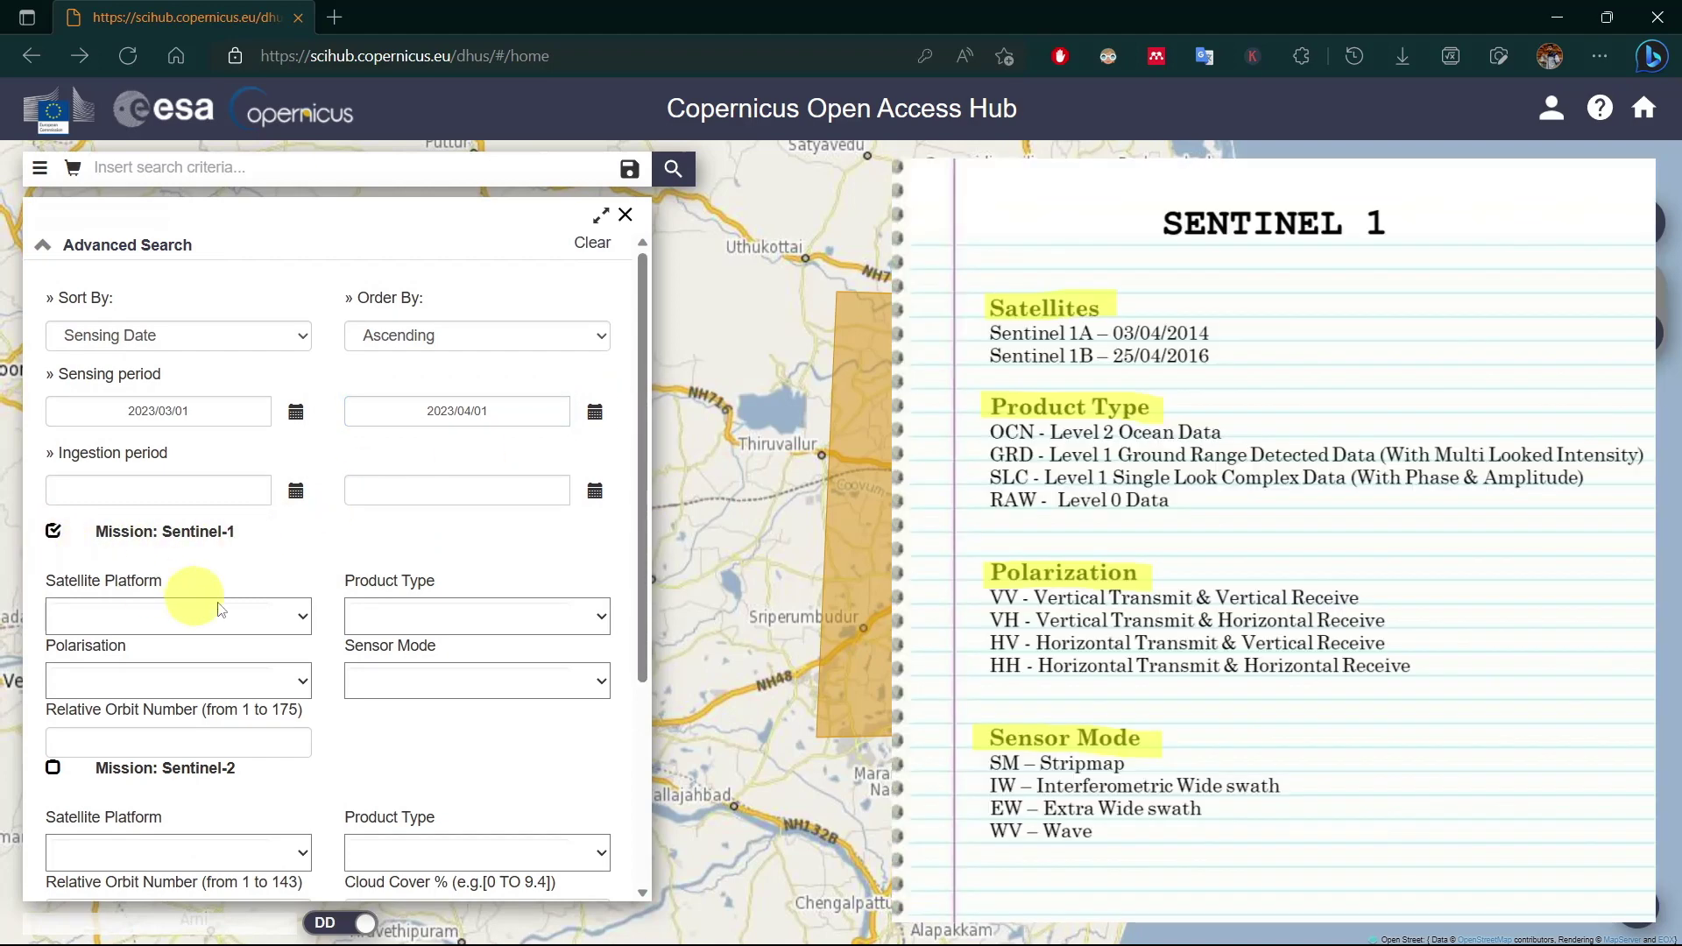
{"action": "left_click", "coordinate": [303, 619]}
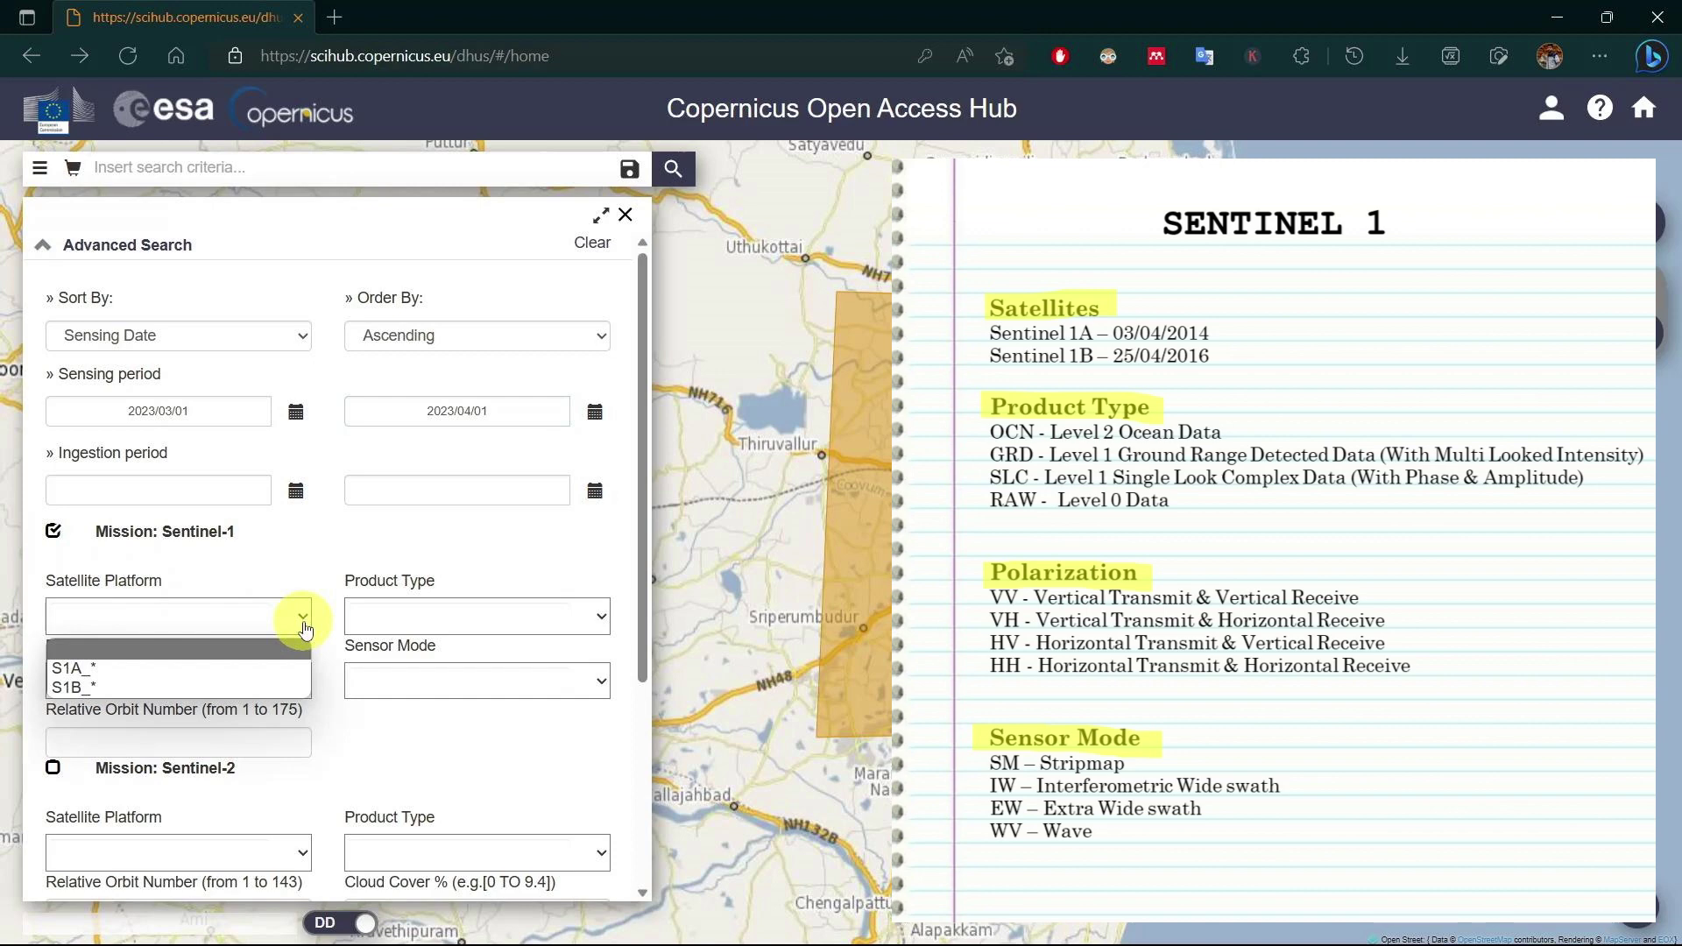
{"action": "left_click", "coordinate": [280, 669]}
{"action": "left_click", "coordinate": [600, 622]}
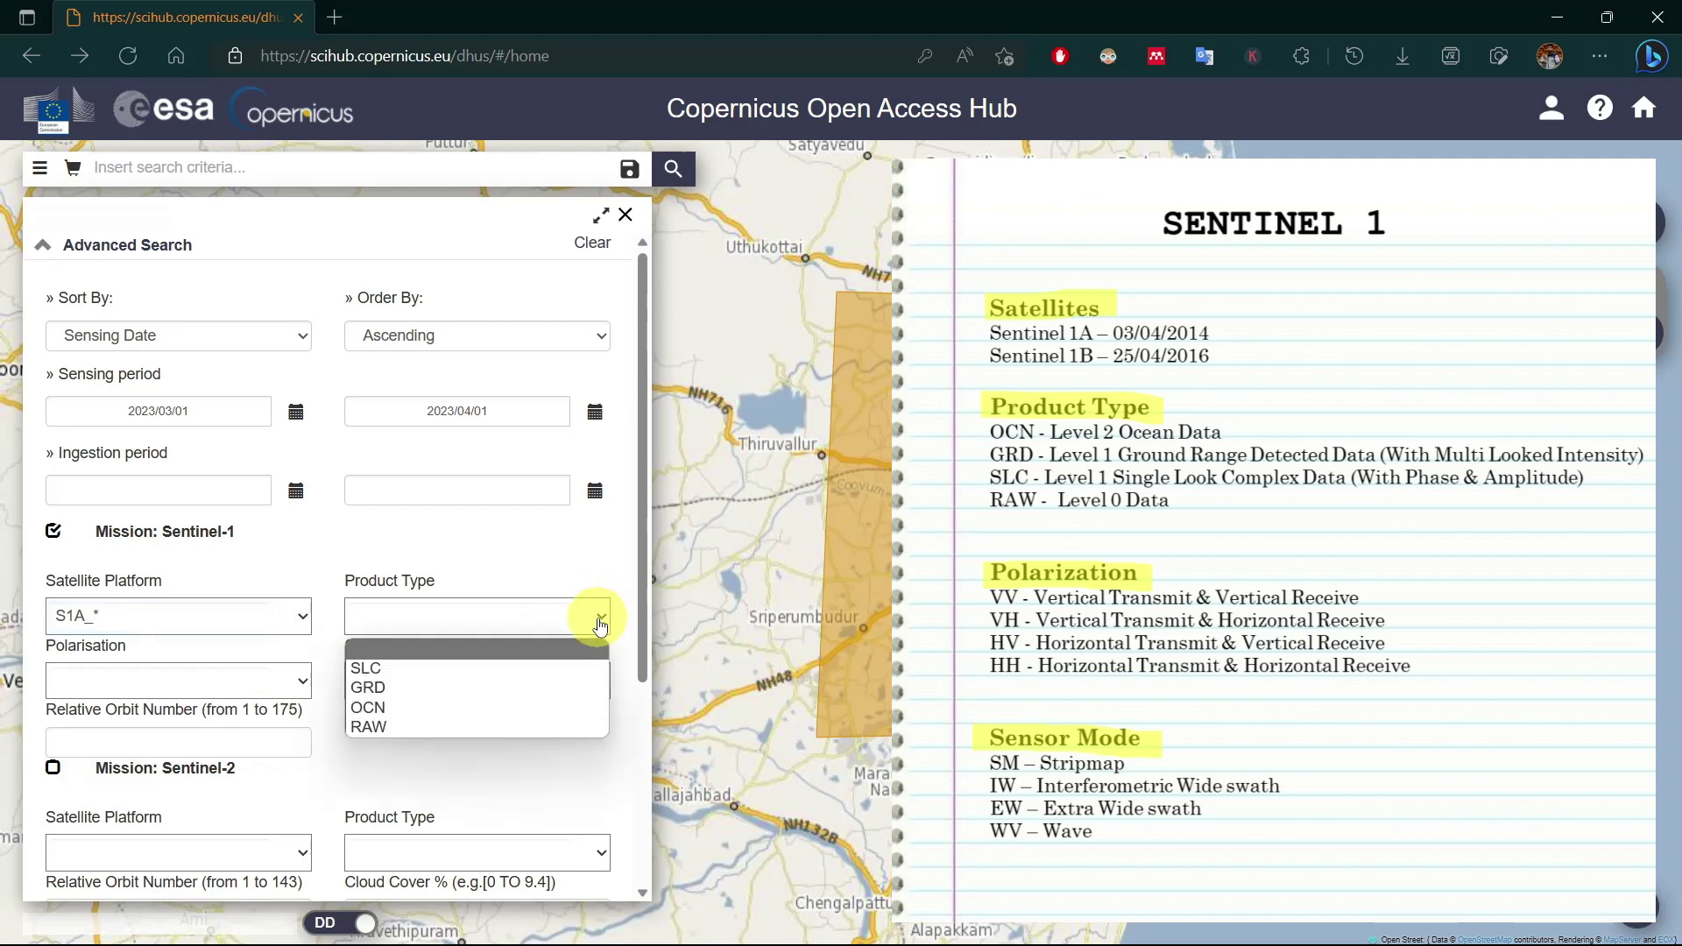
{"action": "left_click", "coordinate": [575, 669]}
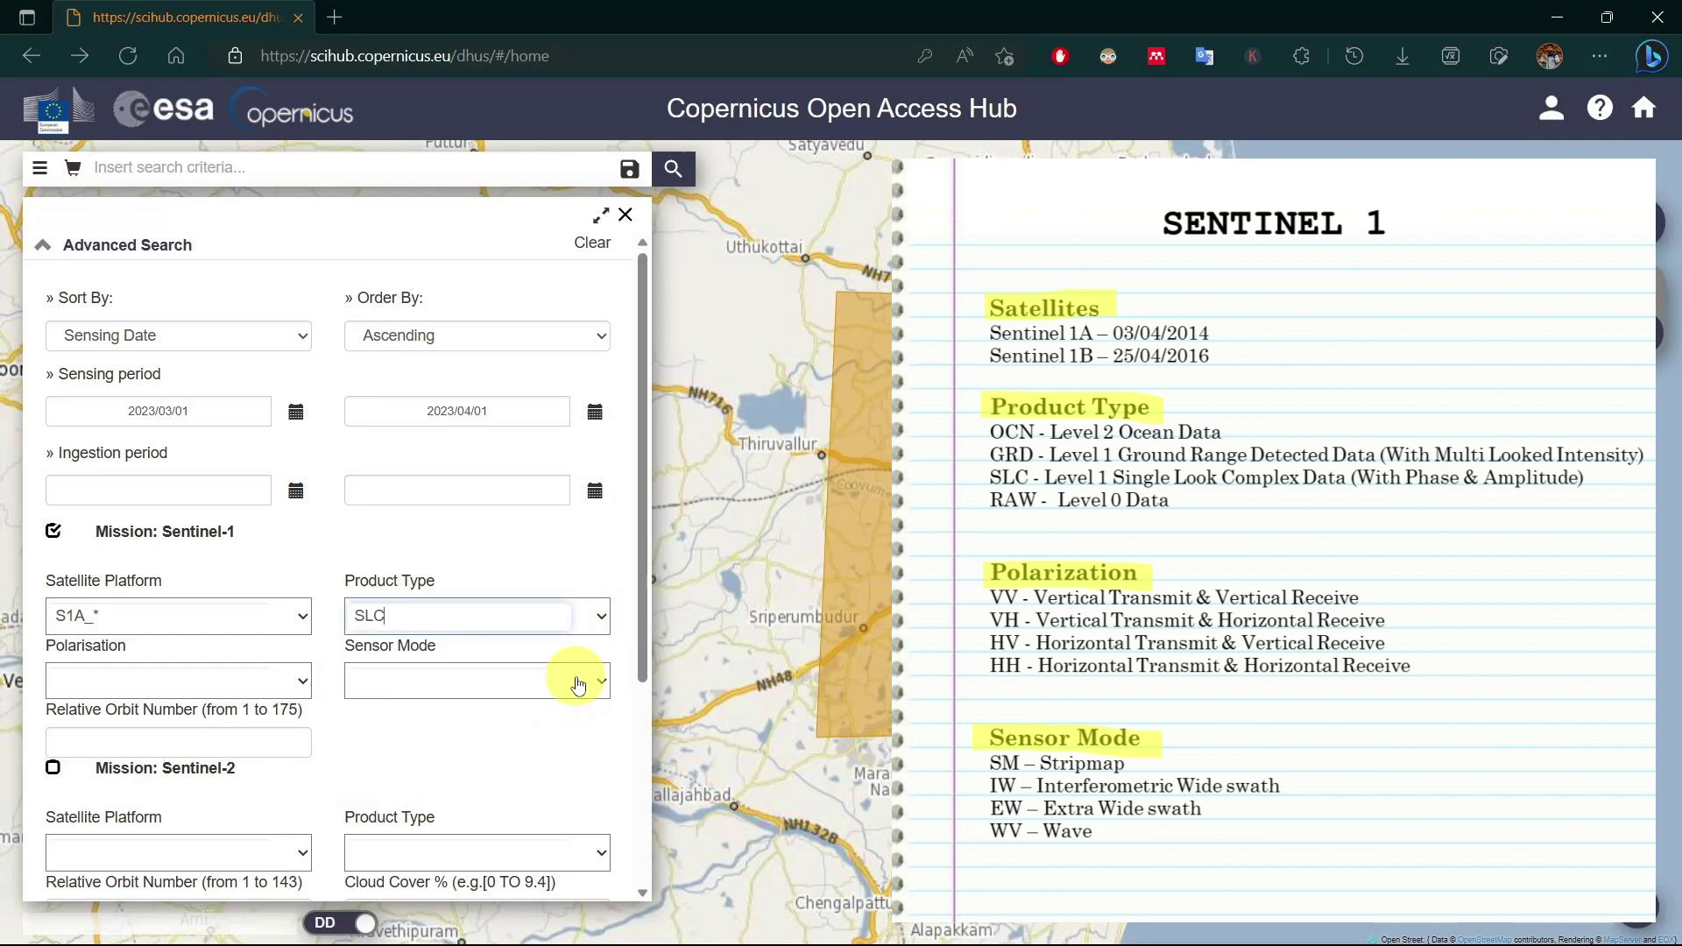
- Review the available Sentinel-1 polarisation and sensor mode options, leaving both filters blank
{"action": "left_click", "coordinate": [299, 692]}
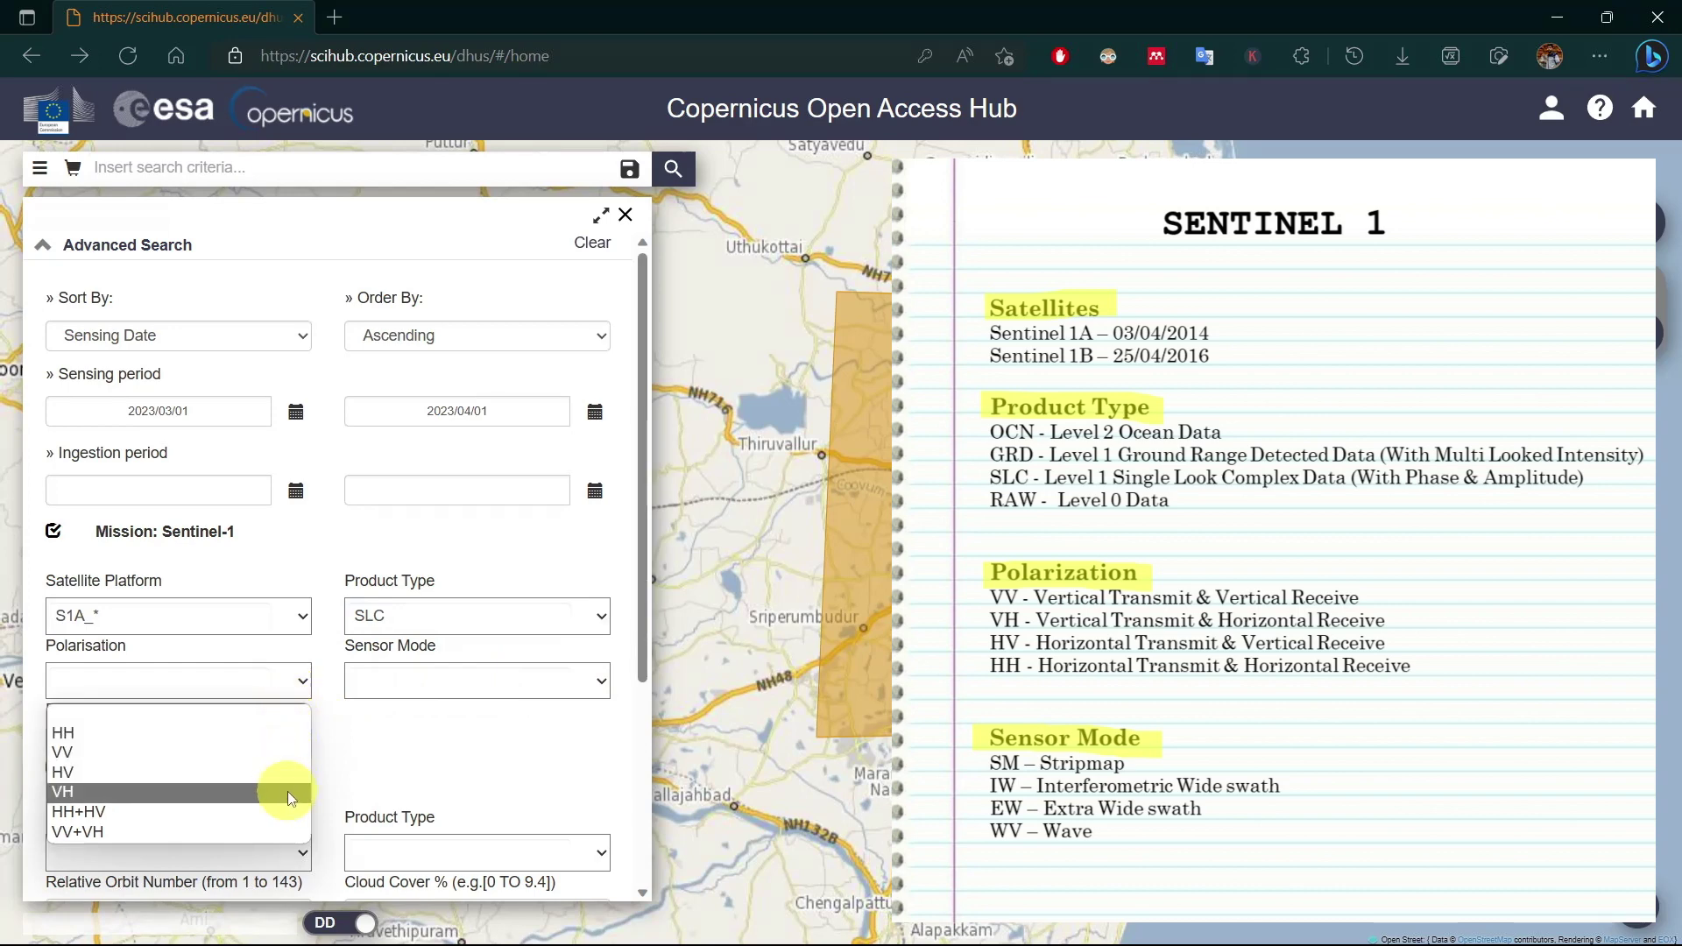
{"action": "left_click", "coordinate": [301, 713]}
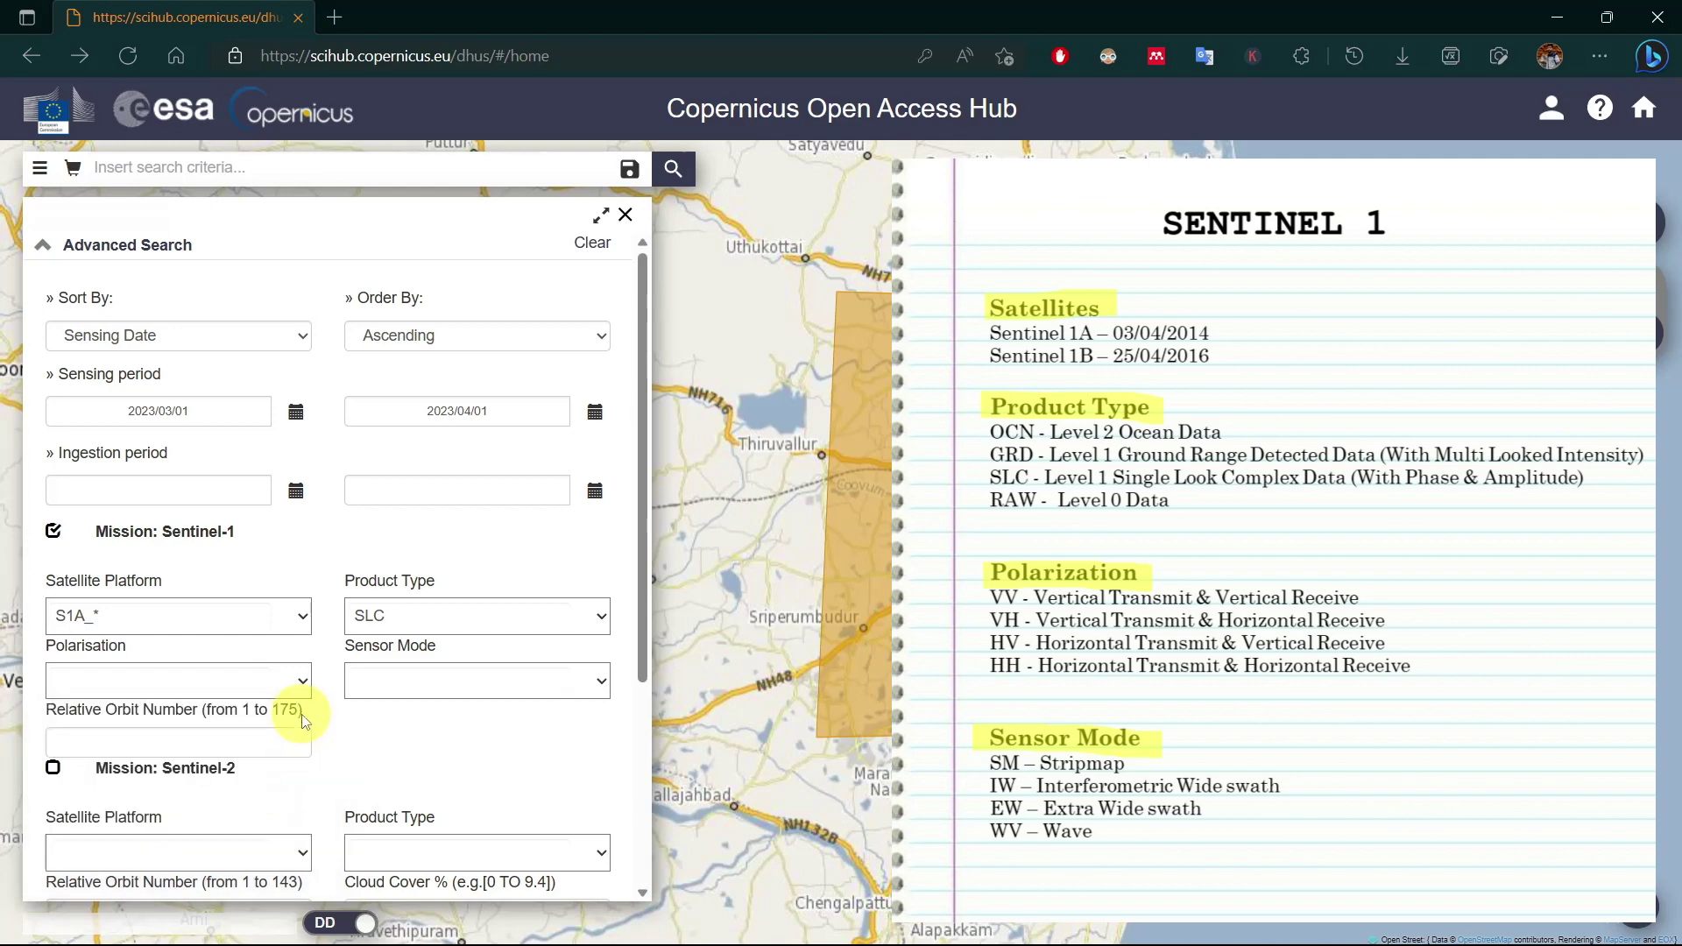
{"action": "left_click", "coordinate": [596, 697]}
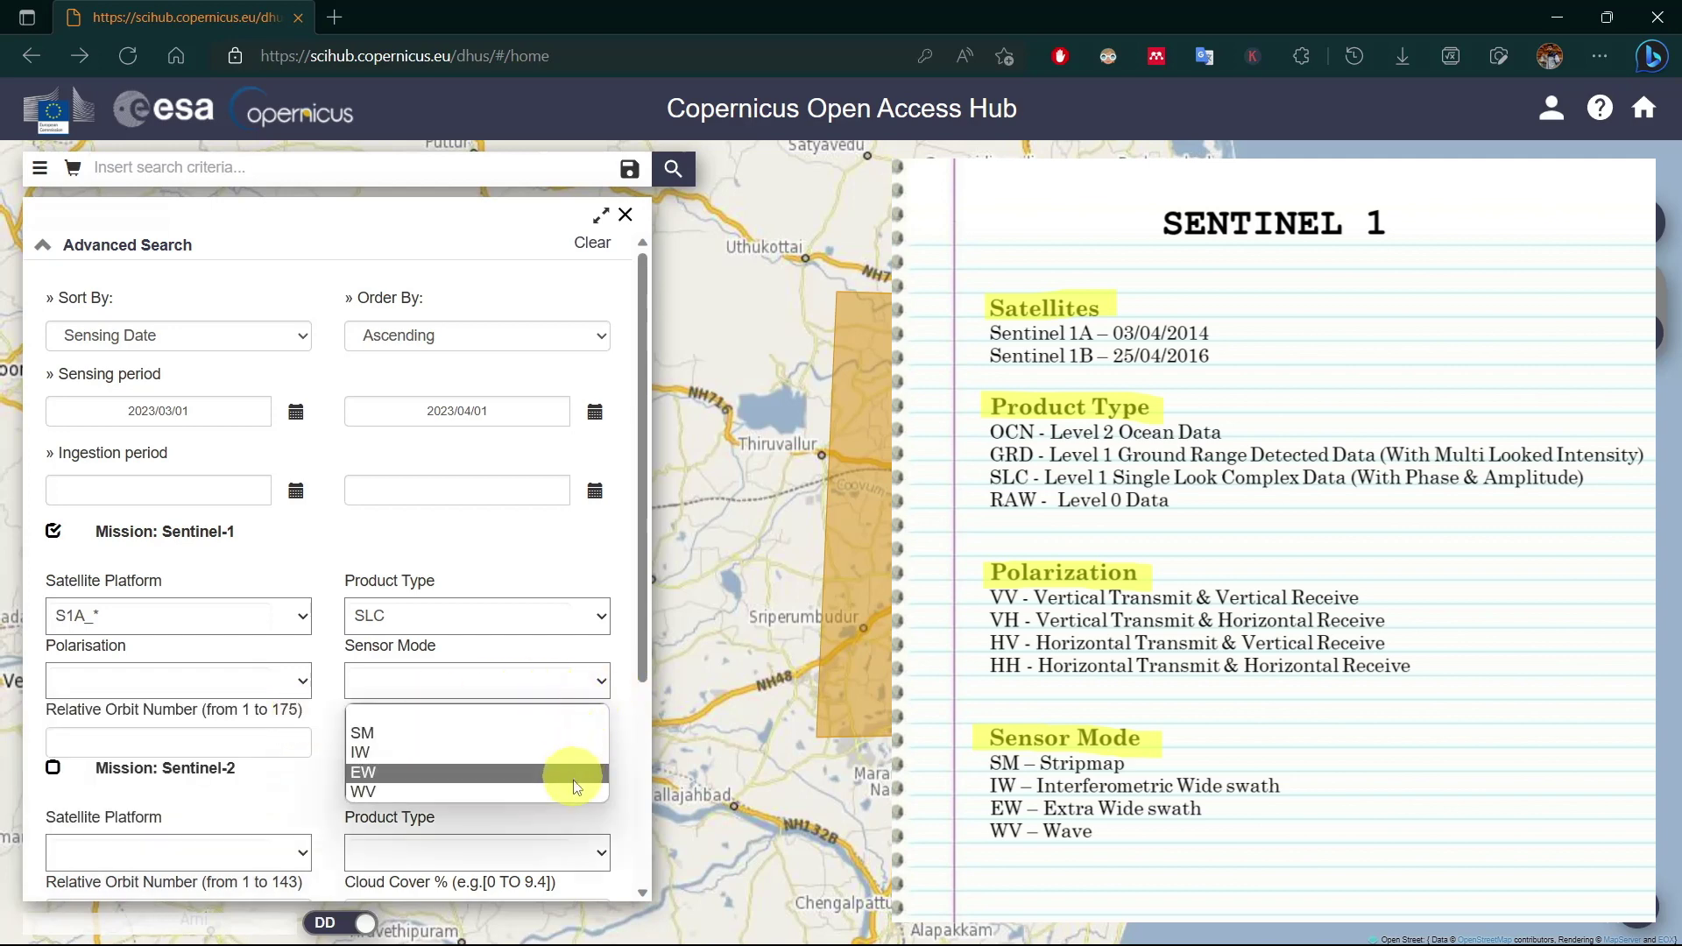
{"action": "left_click", "coordinate": [578, 719]}
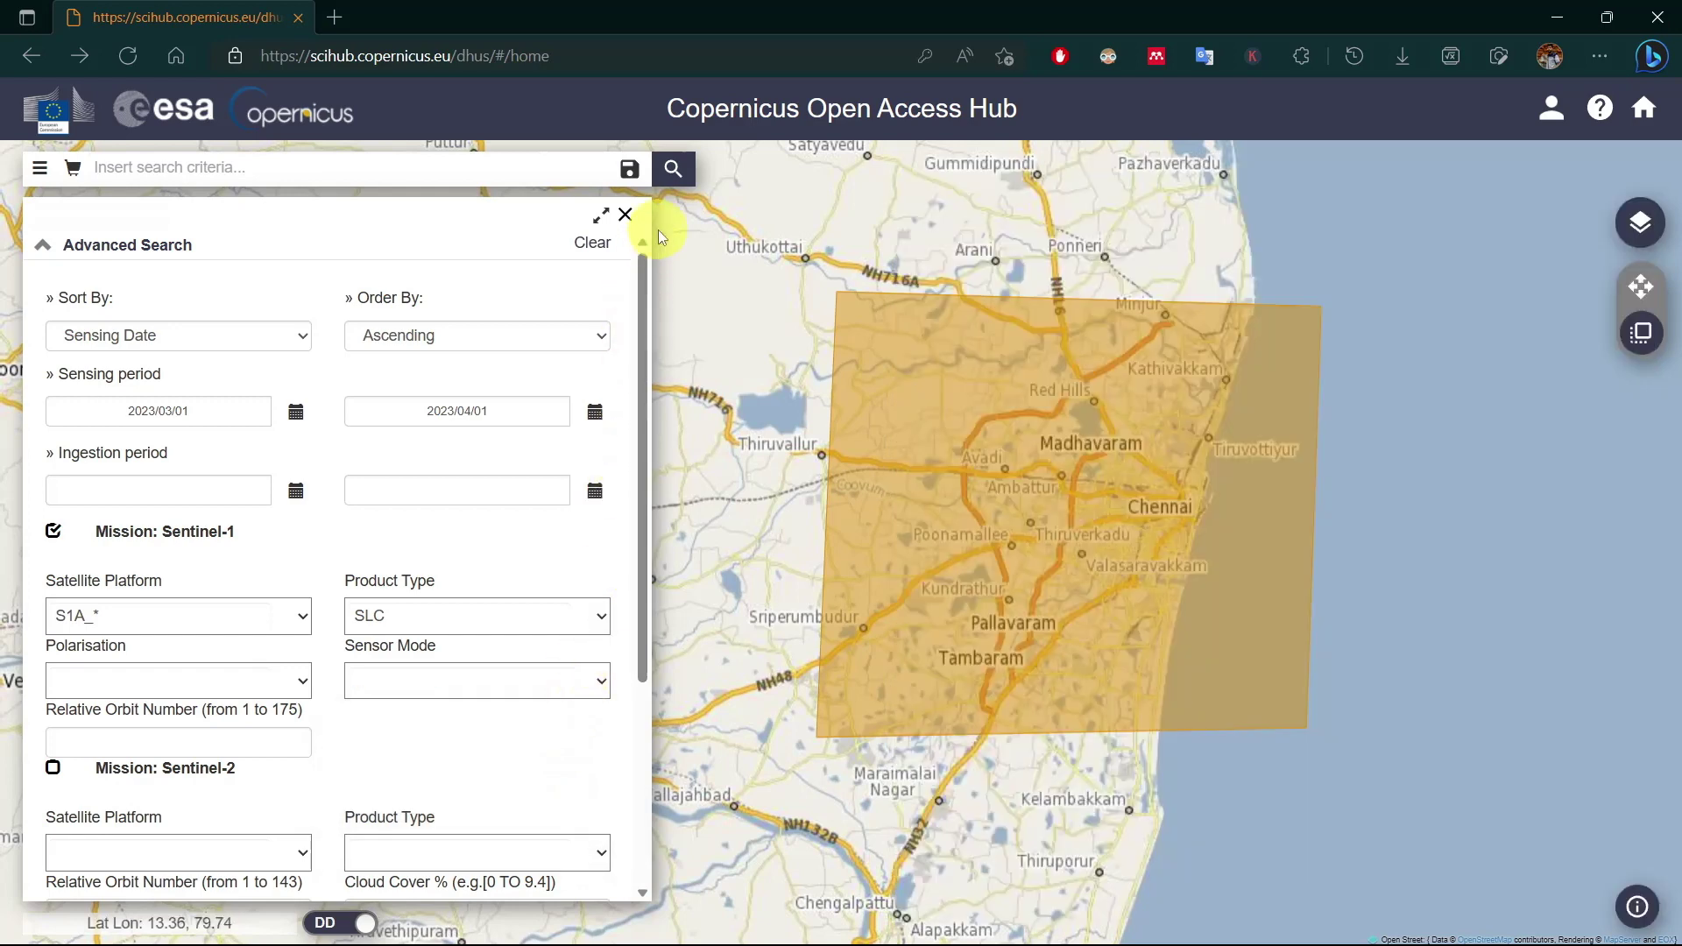
- Run the product search with these filters and look over the product footprints on the map
{"action": "left_click", "coordinate": [673, 168]}
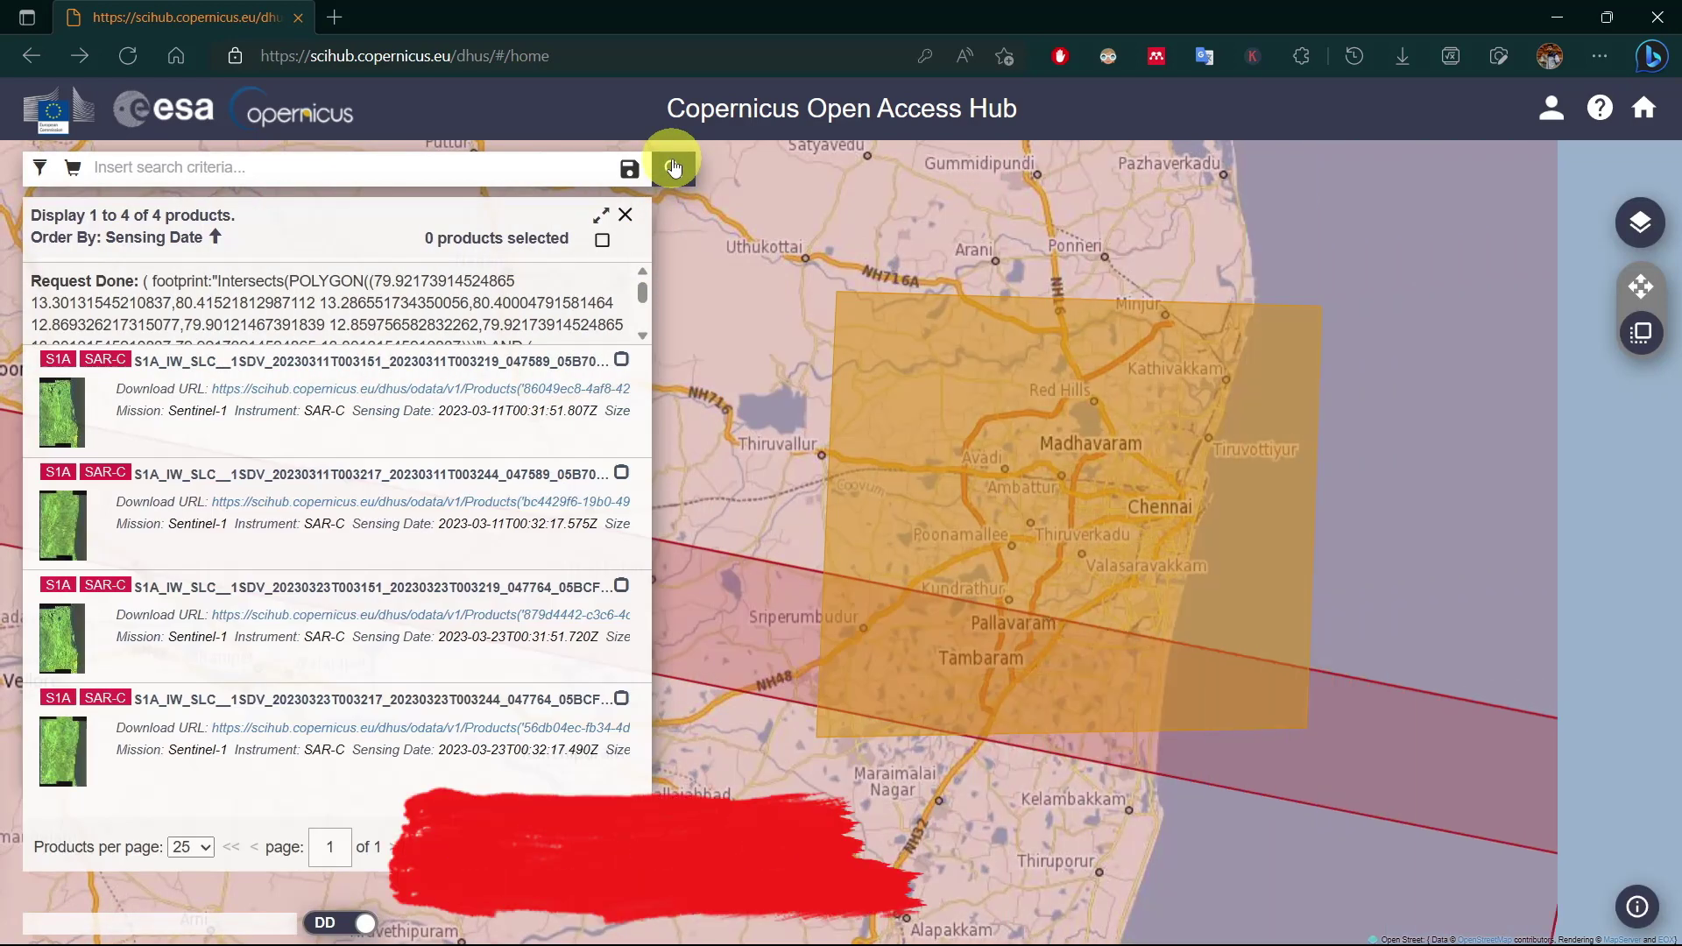
{"action": "scroll", "coordinate": [960, 344], "scroll_direction": "down", "scroll_amount": 3}
{"action": "scroll", "coordinate": [959, 340], "scroll_direction": "up", "scroll_amount": 2}
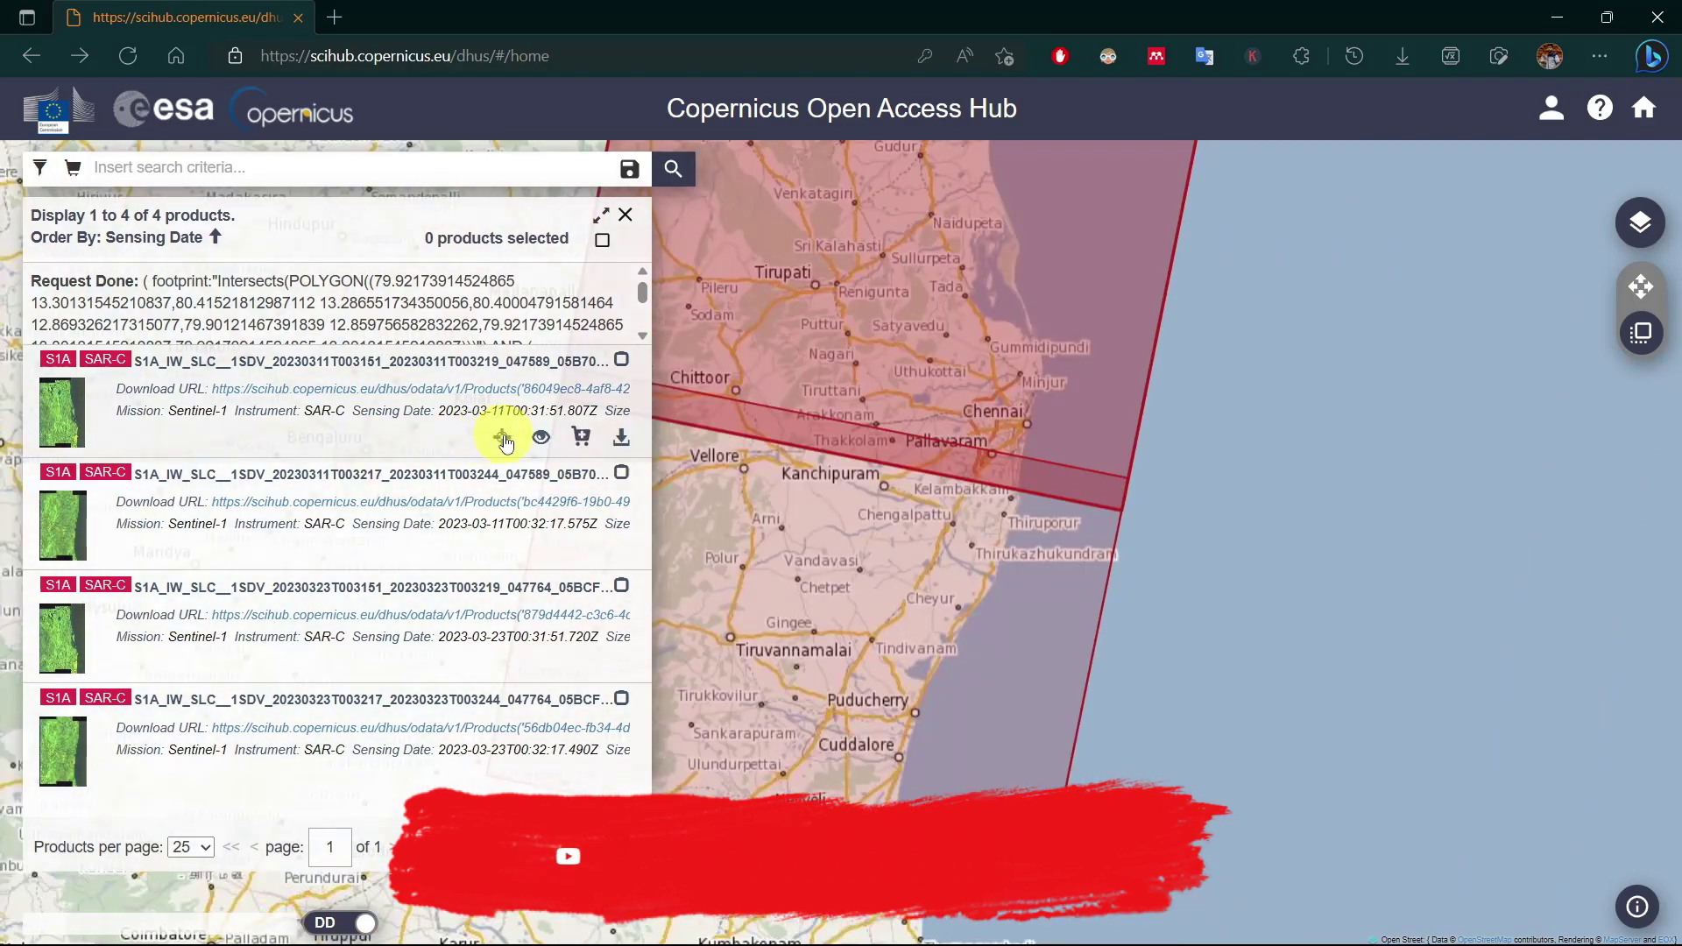
- Zoom the map to the first product, open its details, and examine the quicklook, attributes summary and file inspector
{"action": "left_click", "coordinate": [504, 438]}
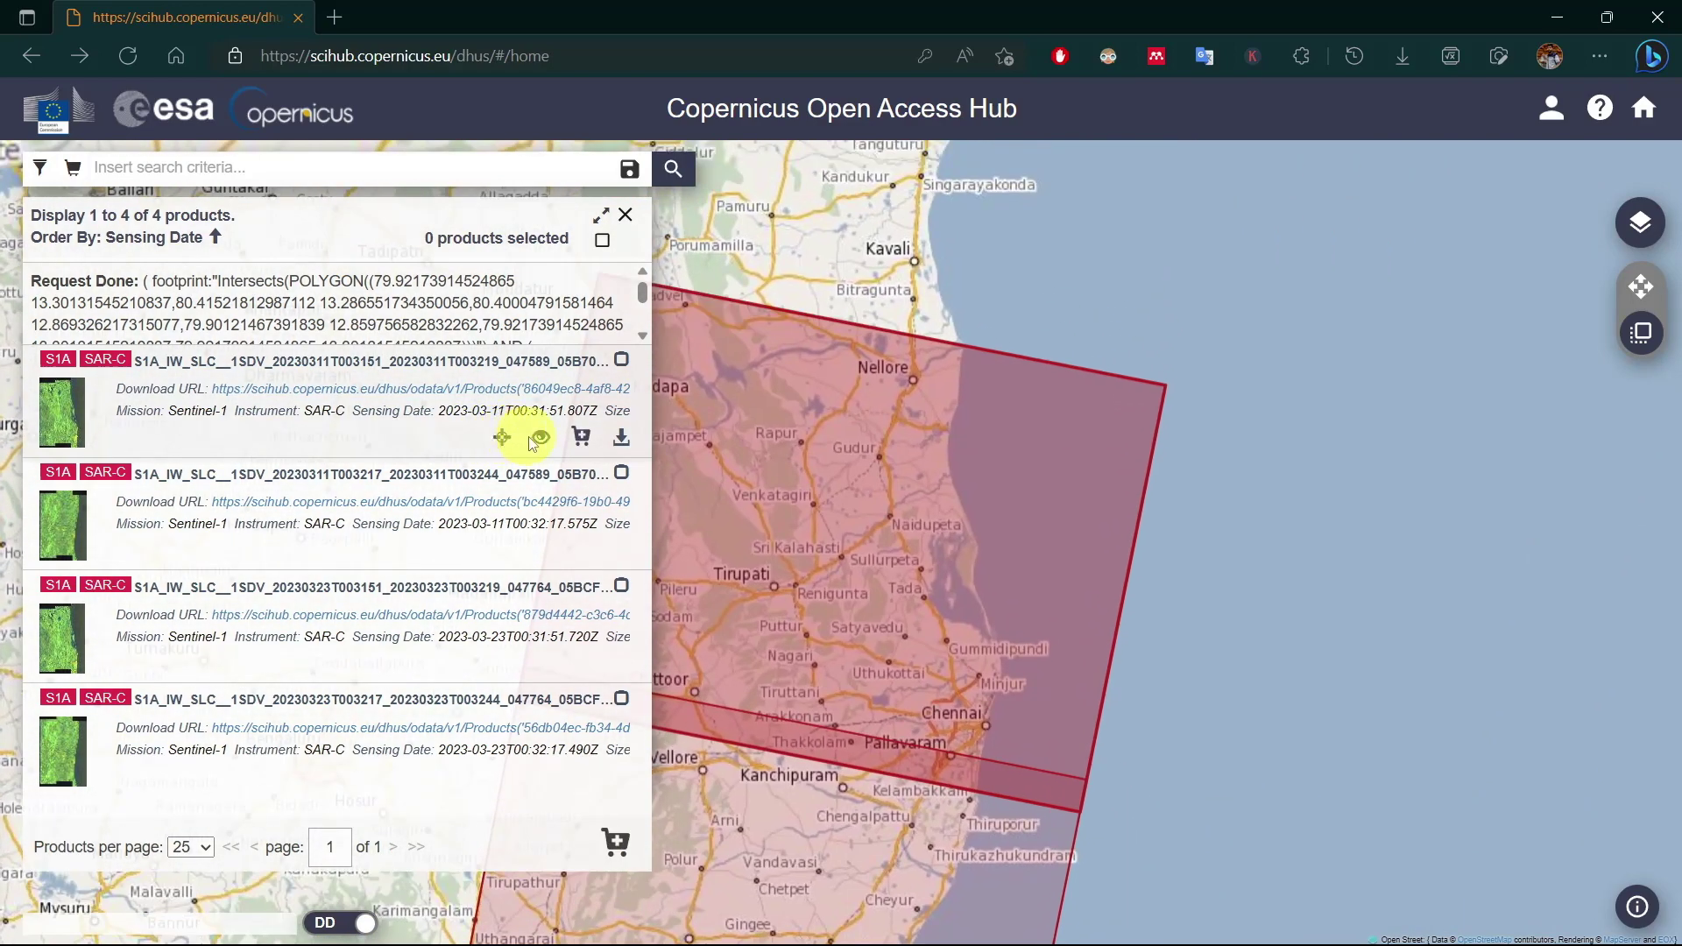
{"action": "left_click", "coordinate": [539, 438]}
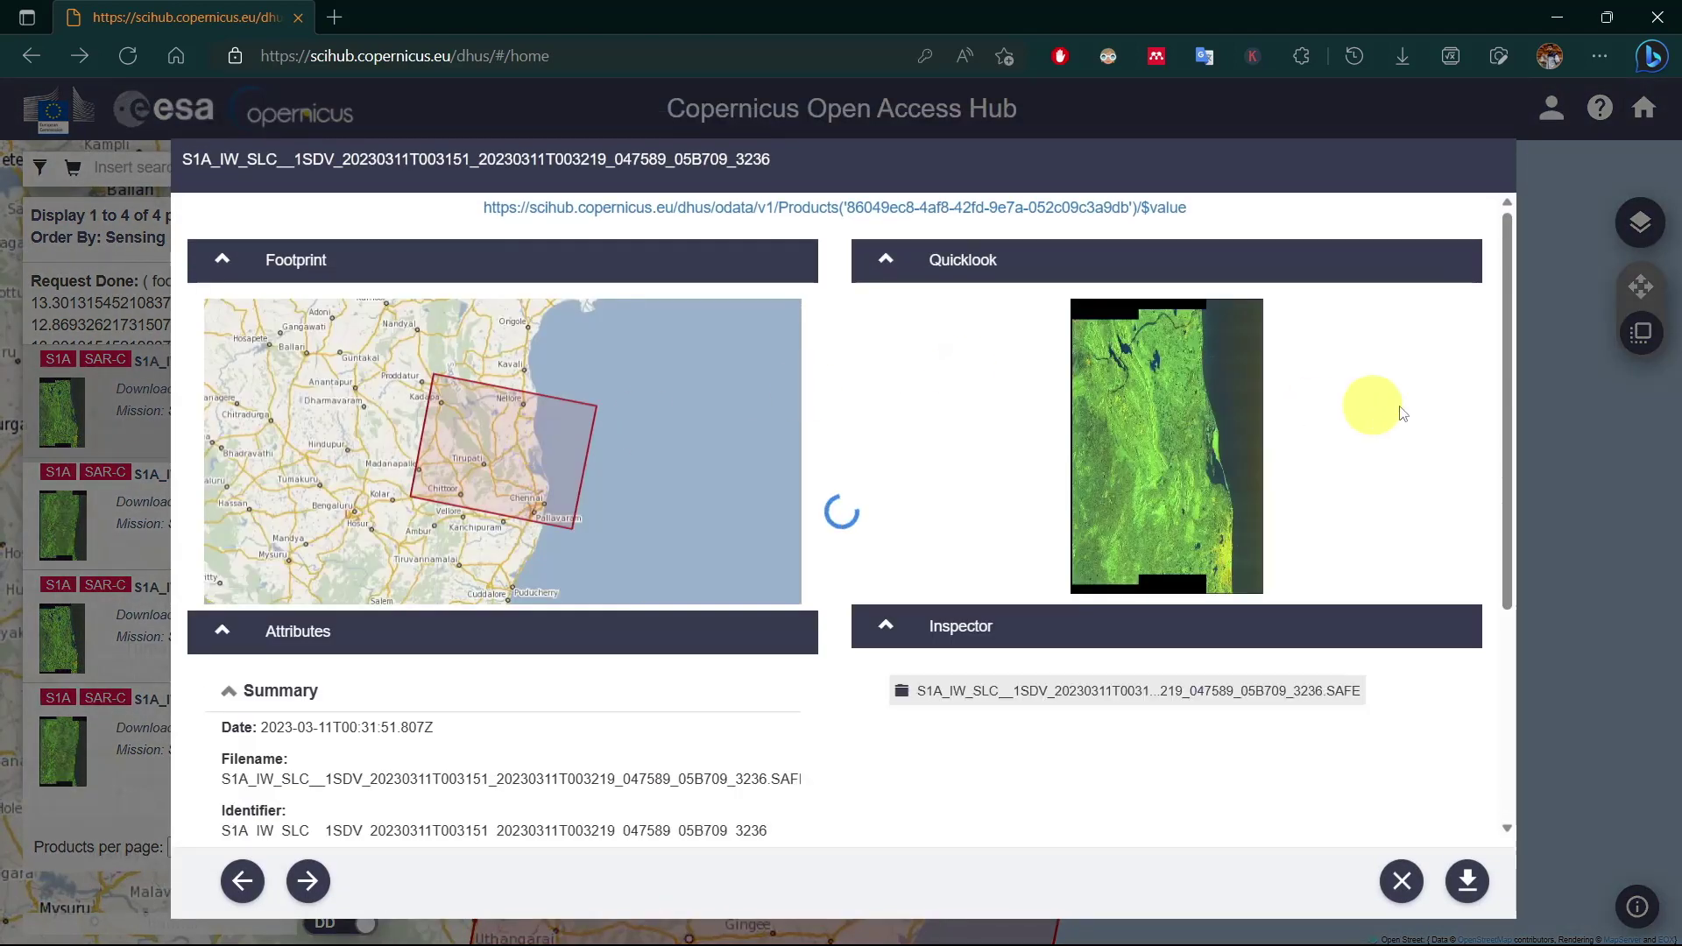
{"action": "left_click_drag", "start_coordinate": [1505, 366], "coordinate": [1519, 647]}
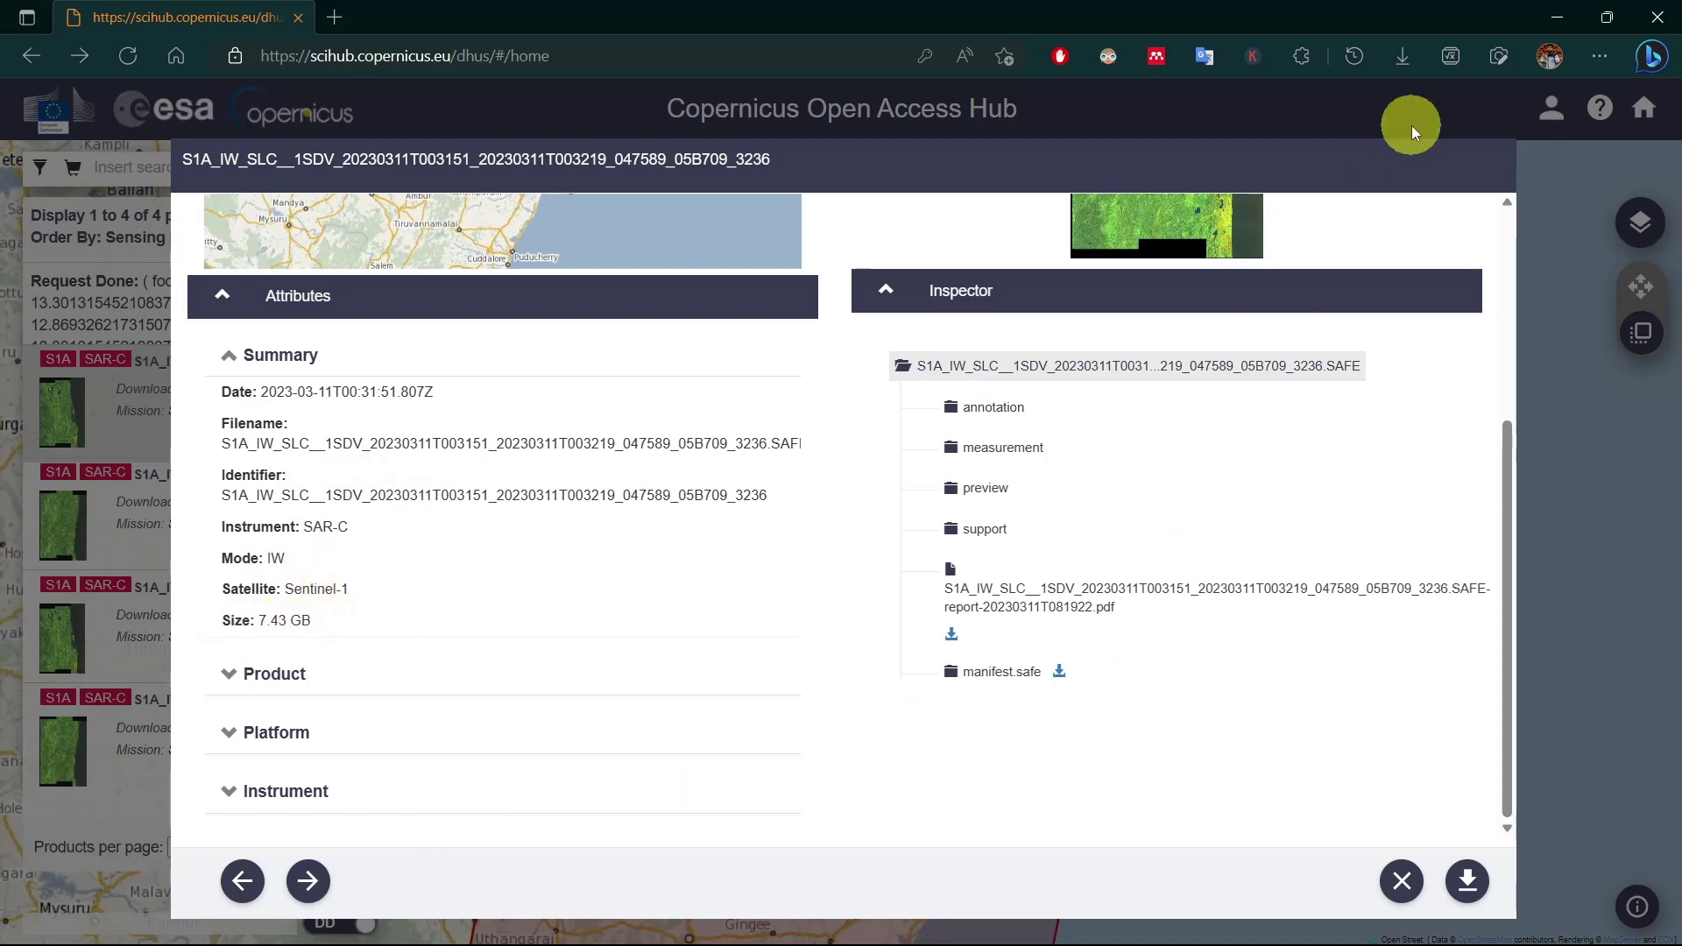
- Close the product details and download the first Sentinel-1 SLC product, sensed 2023-03-11 at 00:31:51
{"action": "left_click", "coordinate": [1402, 881]}
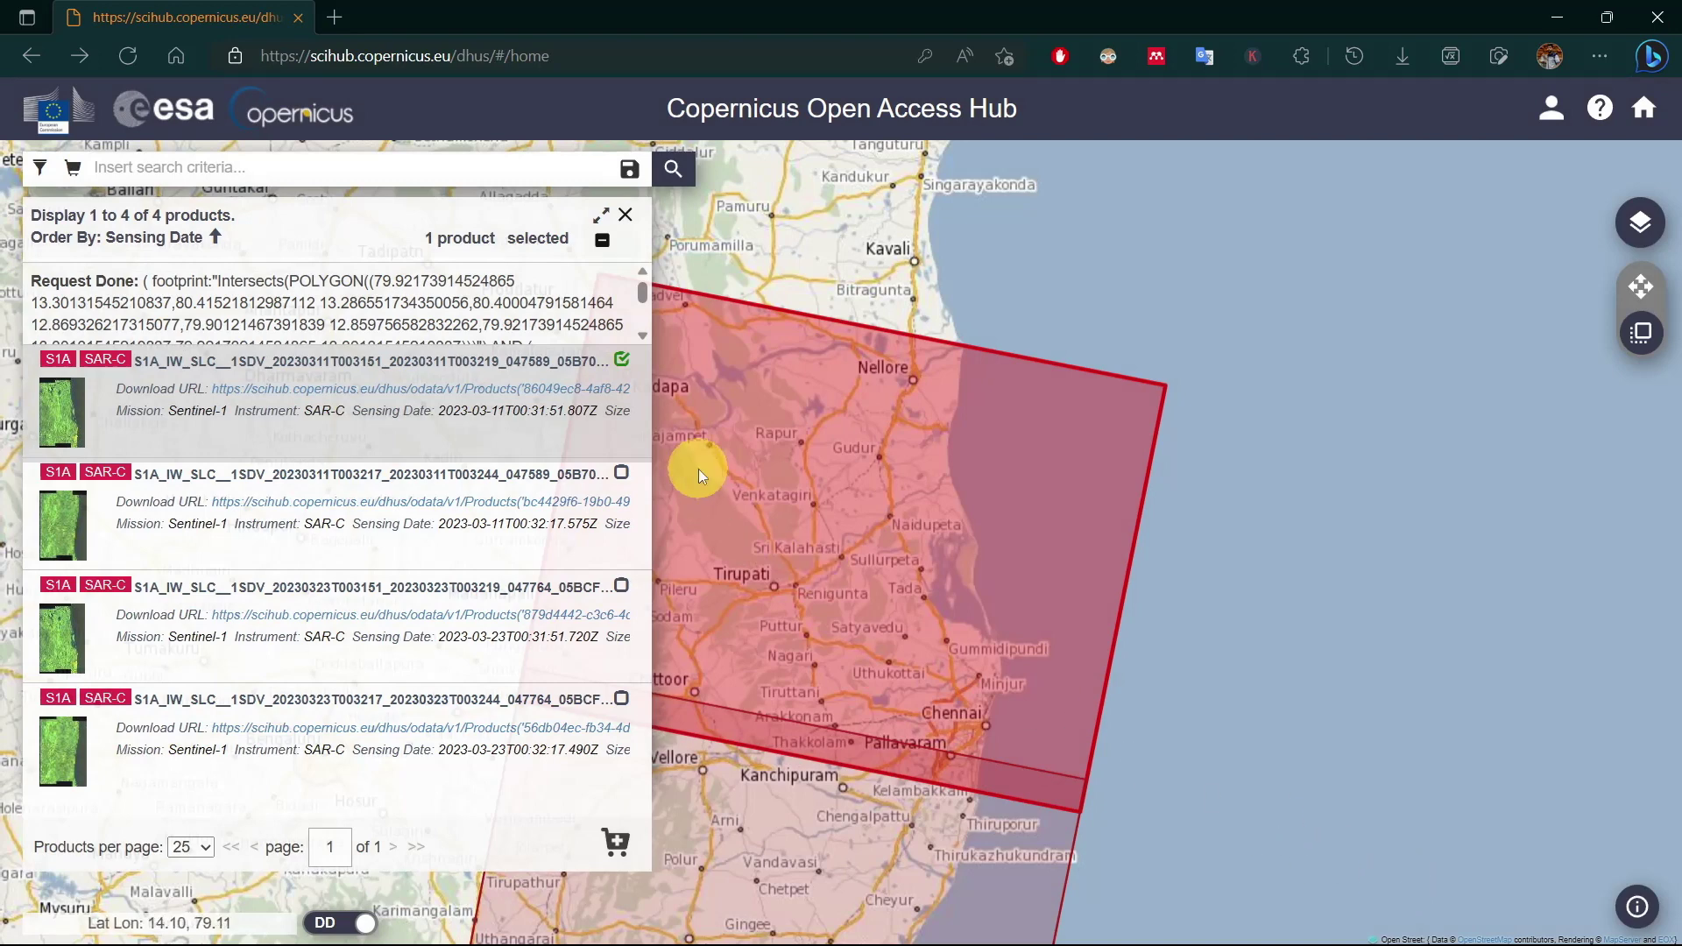
{"action": "mouse_move", "coordinate": [223, 360]}
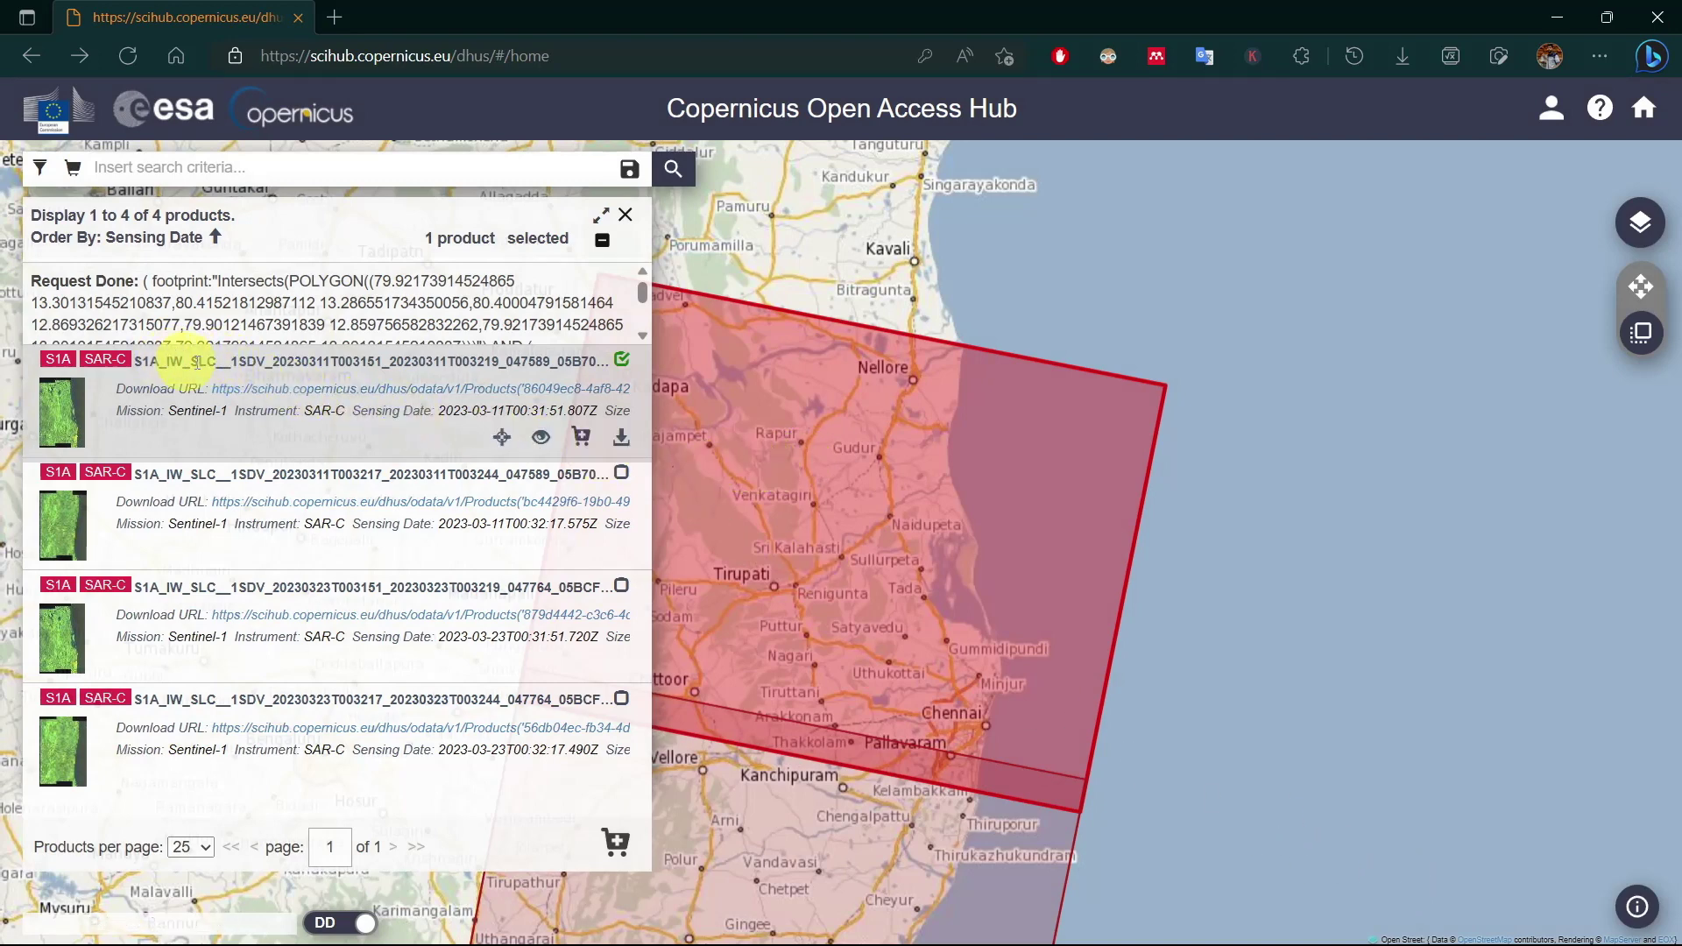
{"action": "left_click", "coordinate": [623, 445]}
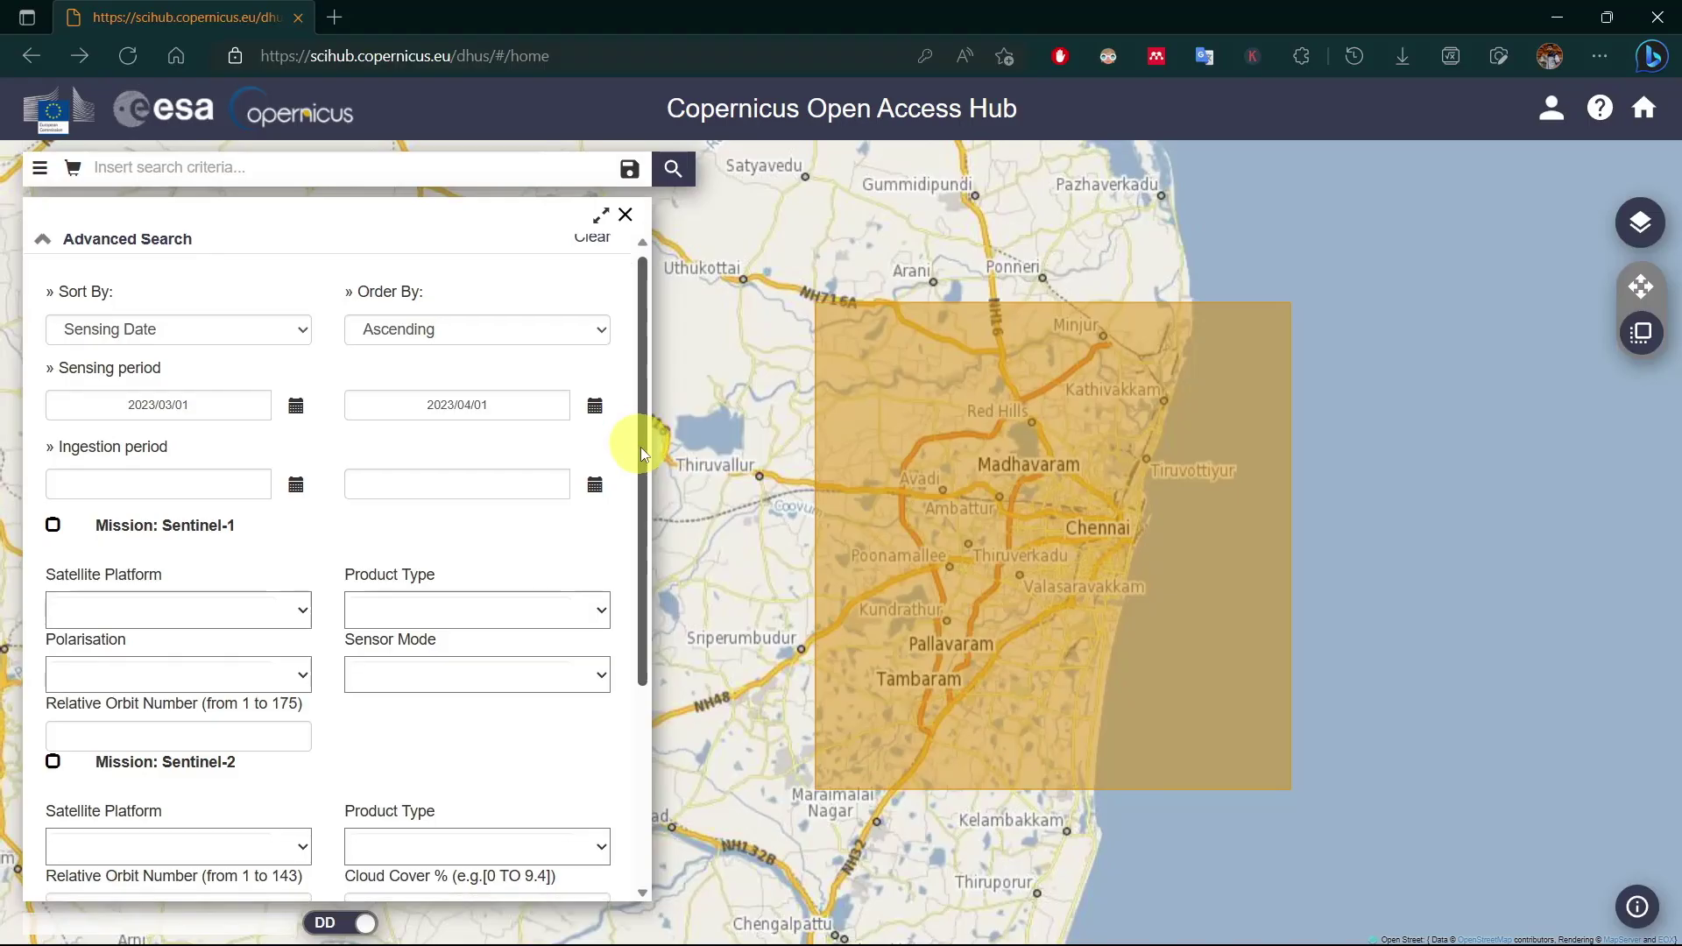
- Enable the Sentinel-2 mission filter with satellite platform S2A_* and product type S2MSI2A
{"action": "left_click_drag", "start_coordinate": [639, 447], "coordinate": [649, 619]}
{"action": "left_click", "coordinate": [53, 493]}
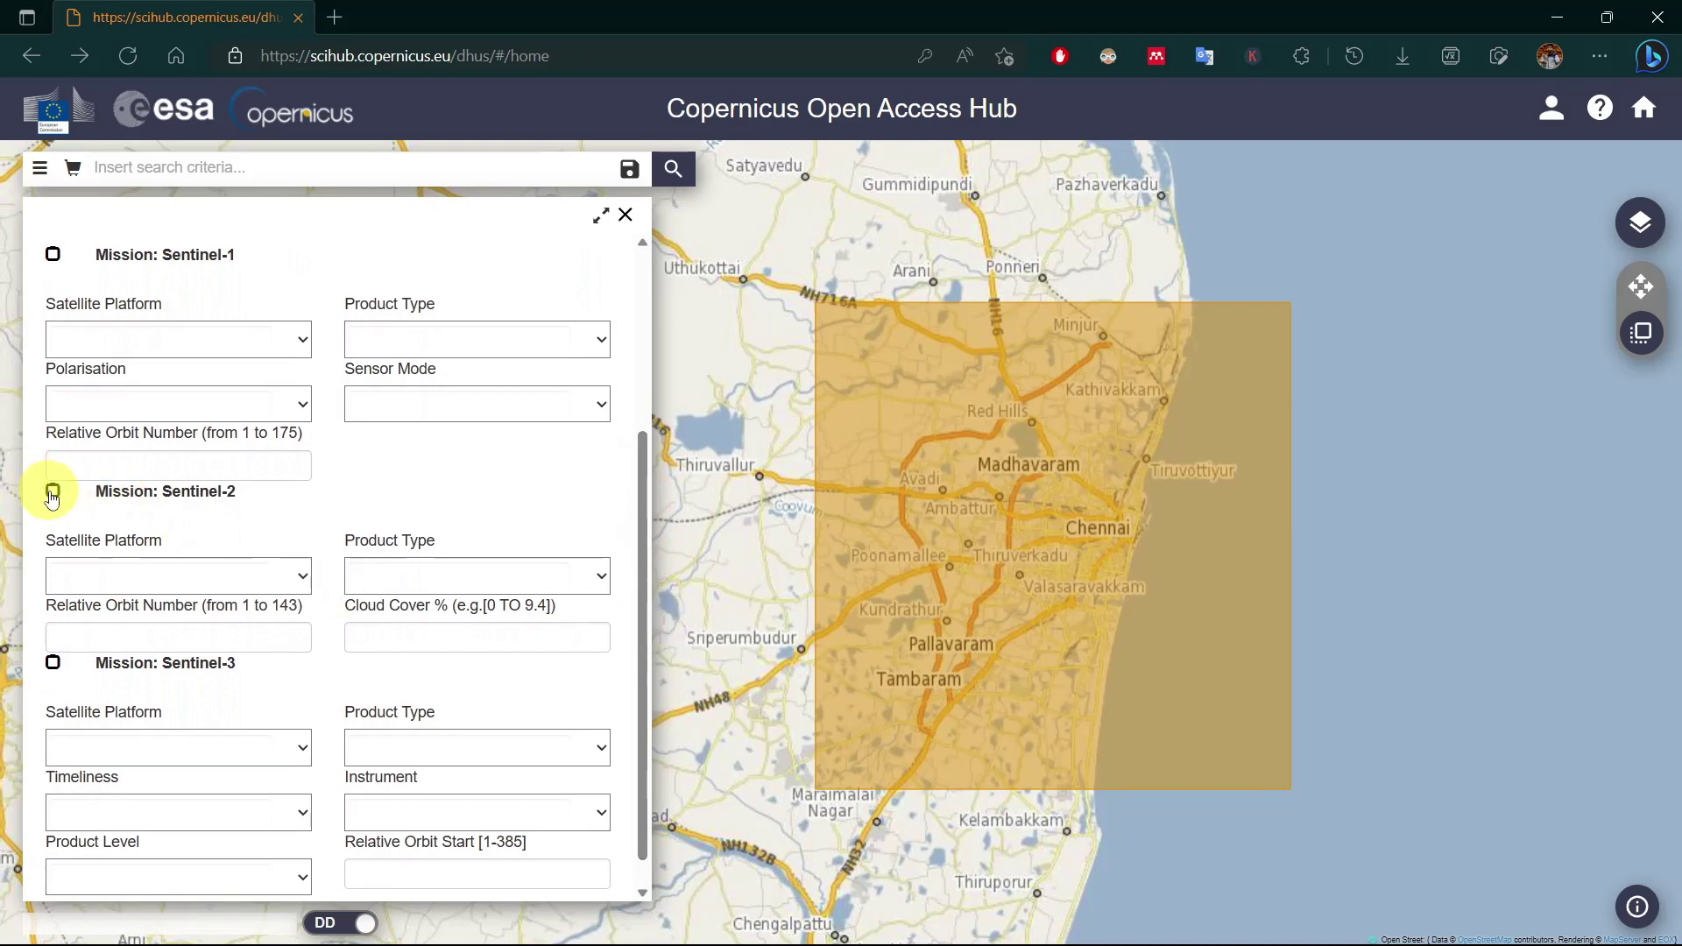
{"action": "left_click", "coordinate": [302, 589]}
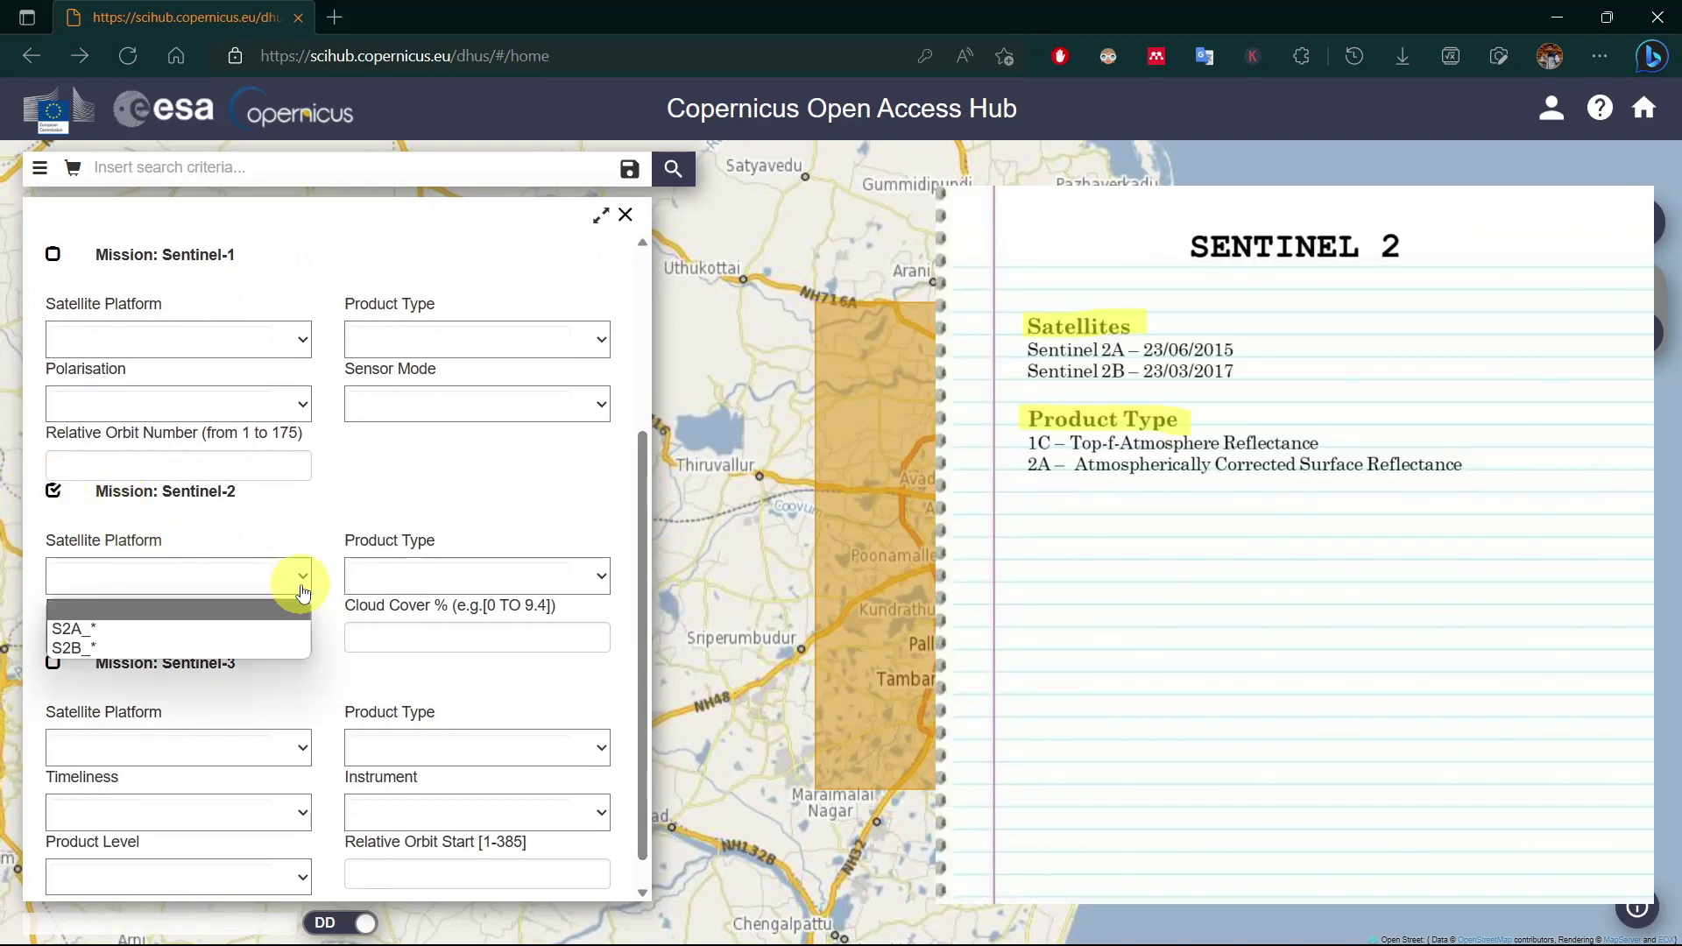
{"action": "left_click", "coordinate": [292, 630]}
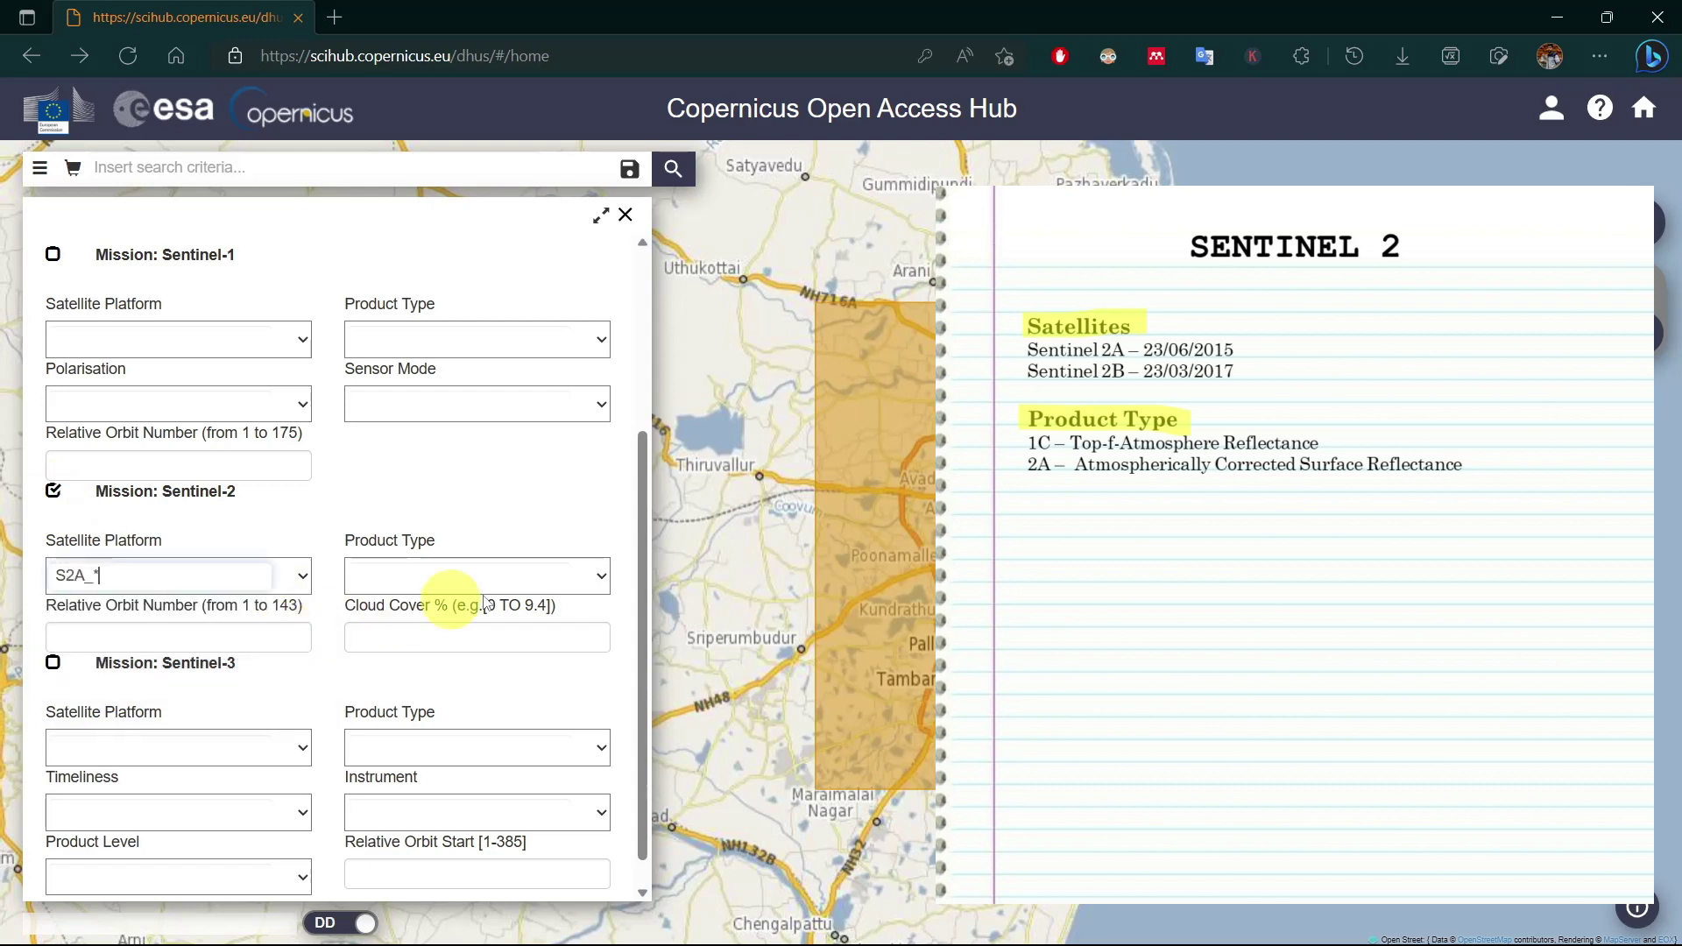
{"action": "left_click", "coordinate": [603, 580]}
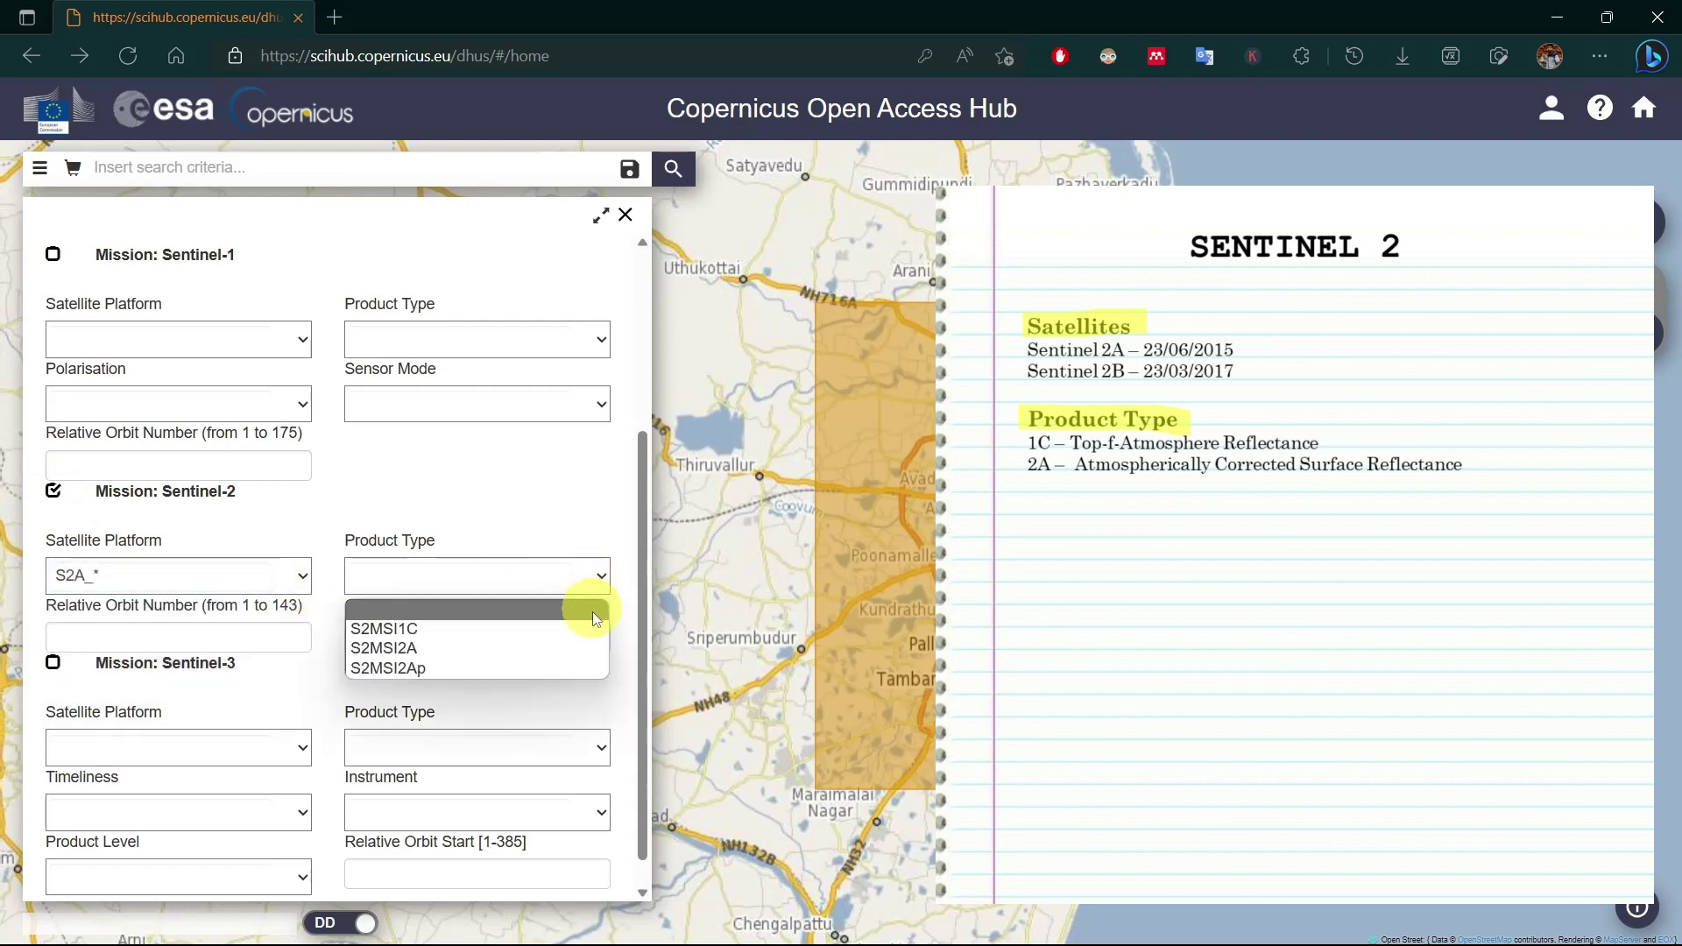
{"action": "left_click", "coordinate": [593, 658]}
- Set the Sentinel-2 cloud cover range to [0 TO 9.4] and run the product search
{"action": "left_click", "coordinate": [457, 645]}
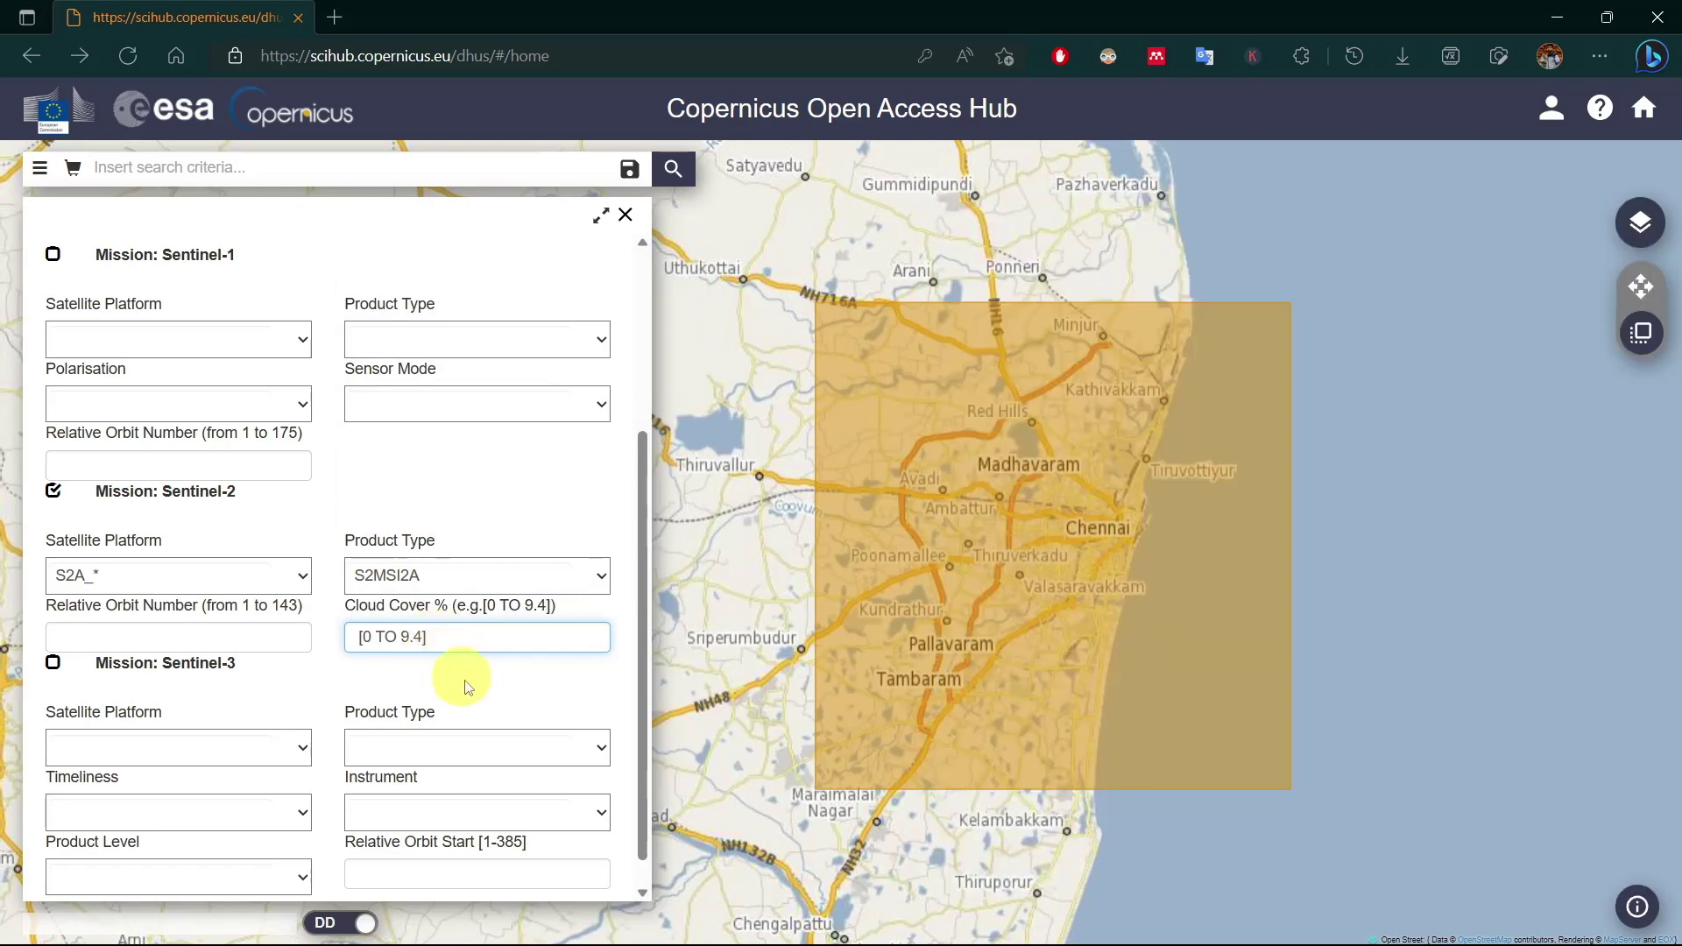
{"action": "left_click", "coordinate": [469, 694]}
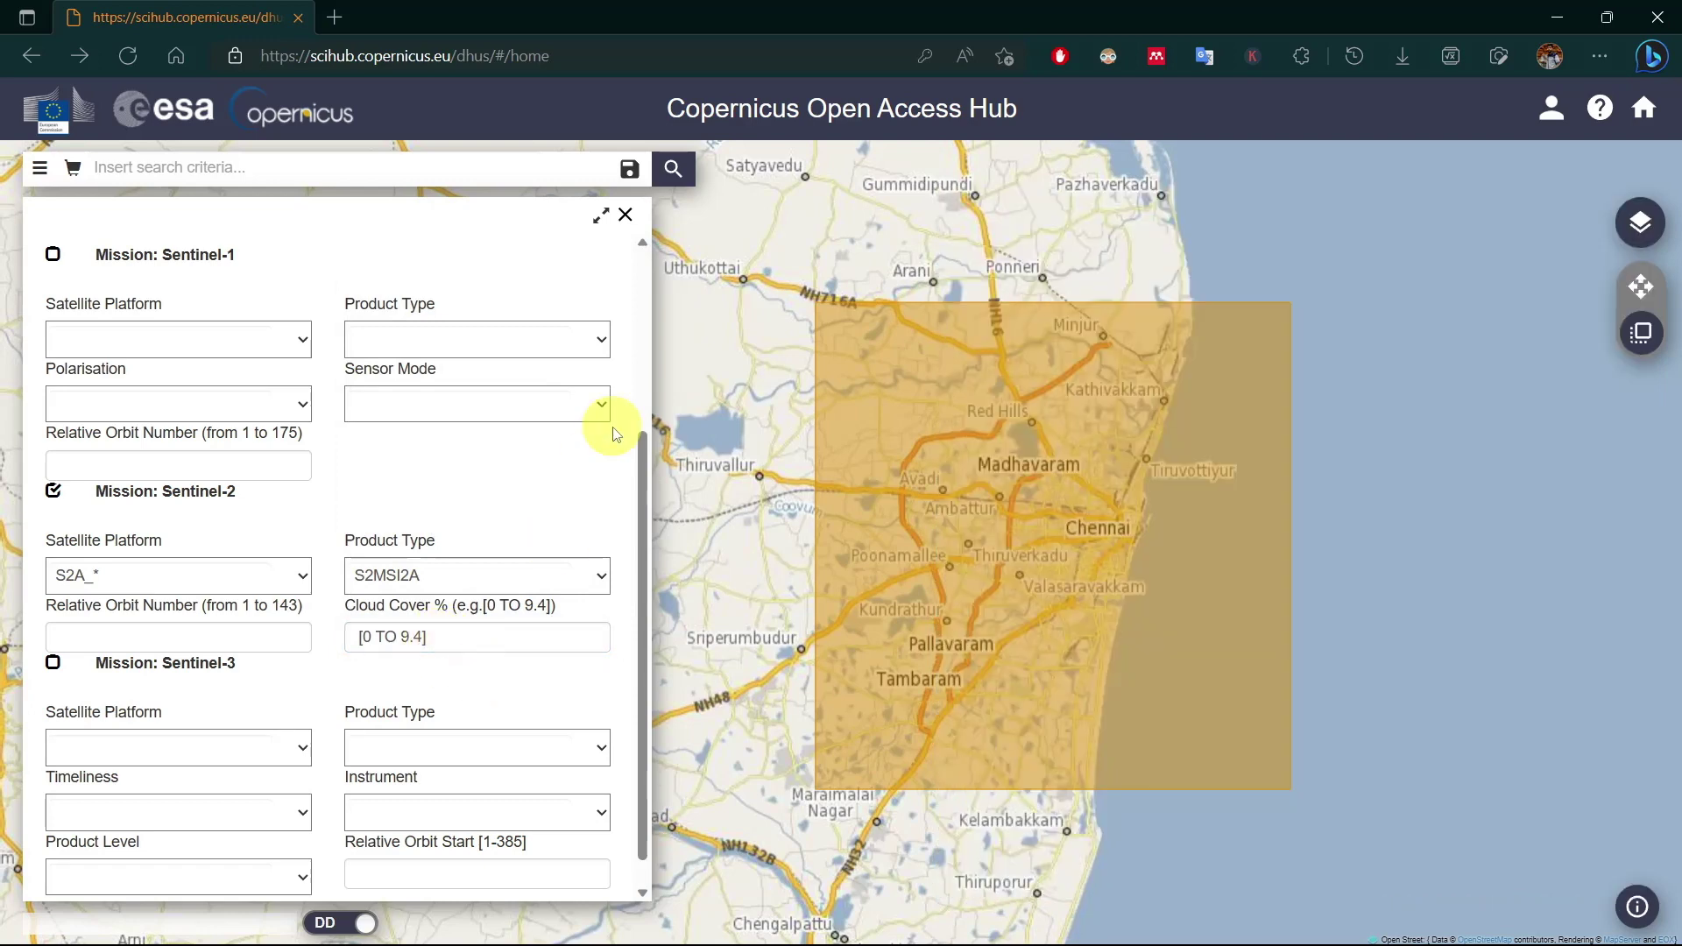
{"action": "left_click", "coordinate": [671, 170]}
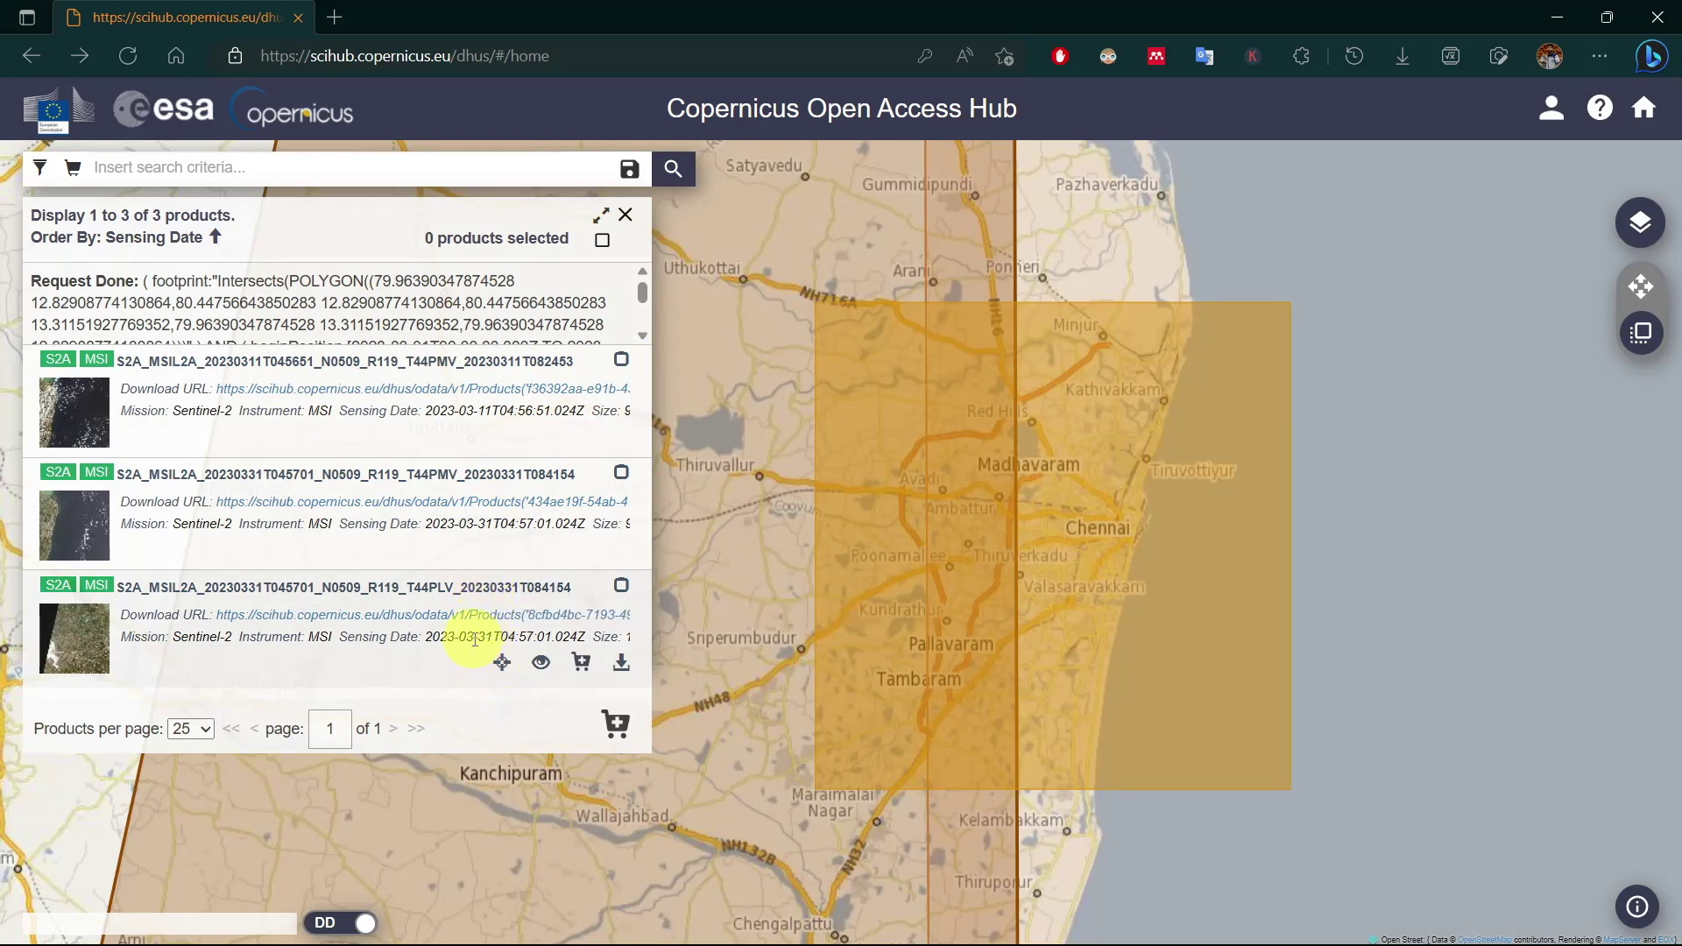
- Inspect the second Sentinel-2 product's footprint, quicklook, attributes and files, and download that product
{"action": "left_click", "coordinate": [501, 662]}
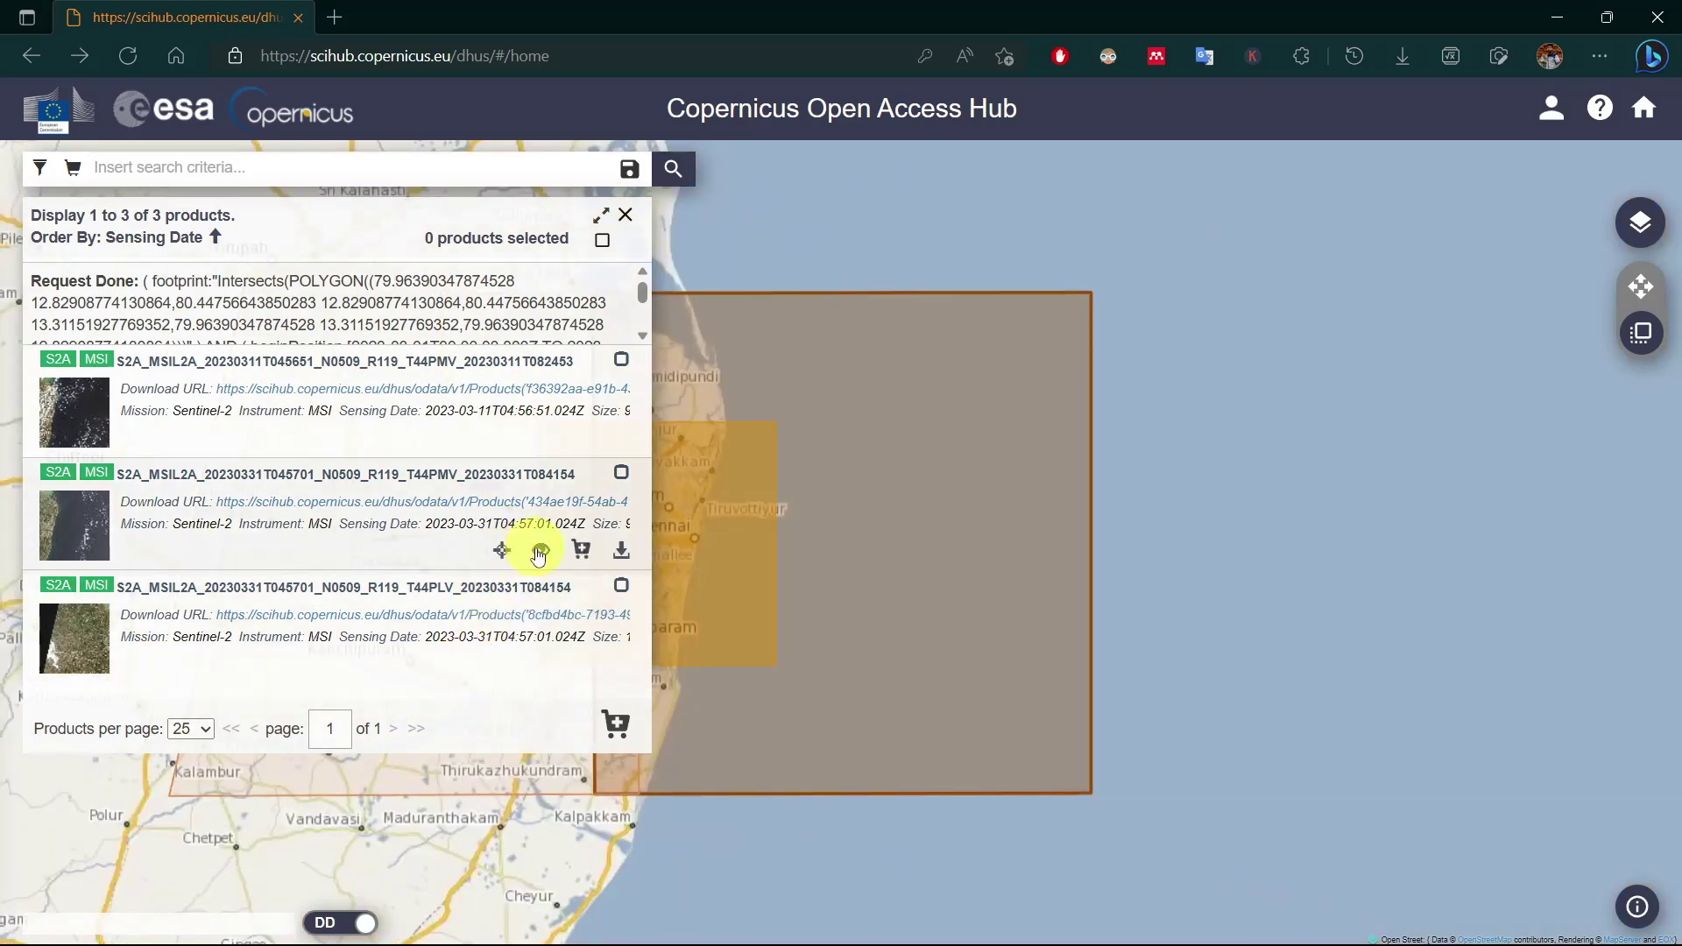
{"action": "left_click", "coordinate": [539, 552]}
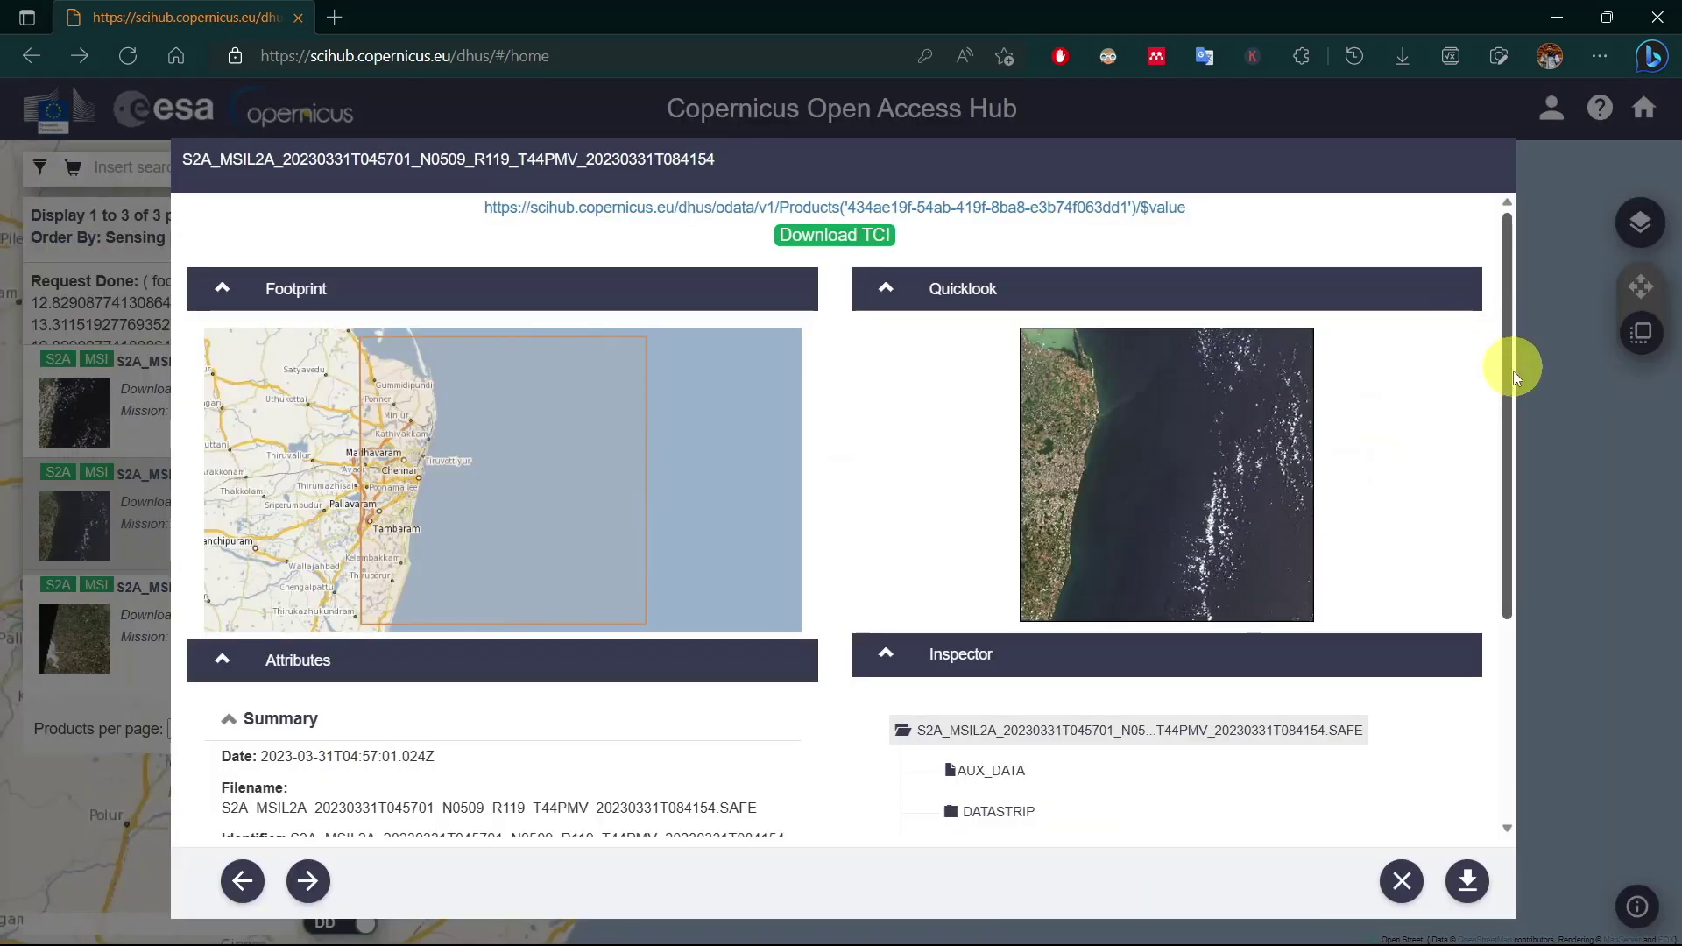
{"action": "left_click_drag", "start_coordinate": [1512, 370], "coordinate": [1538, 544]}
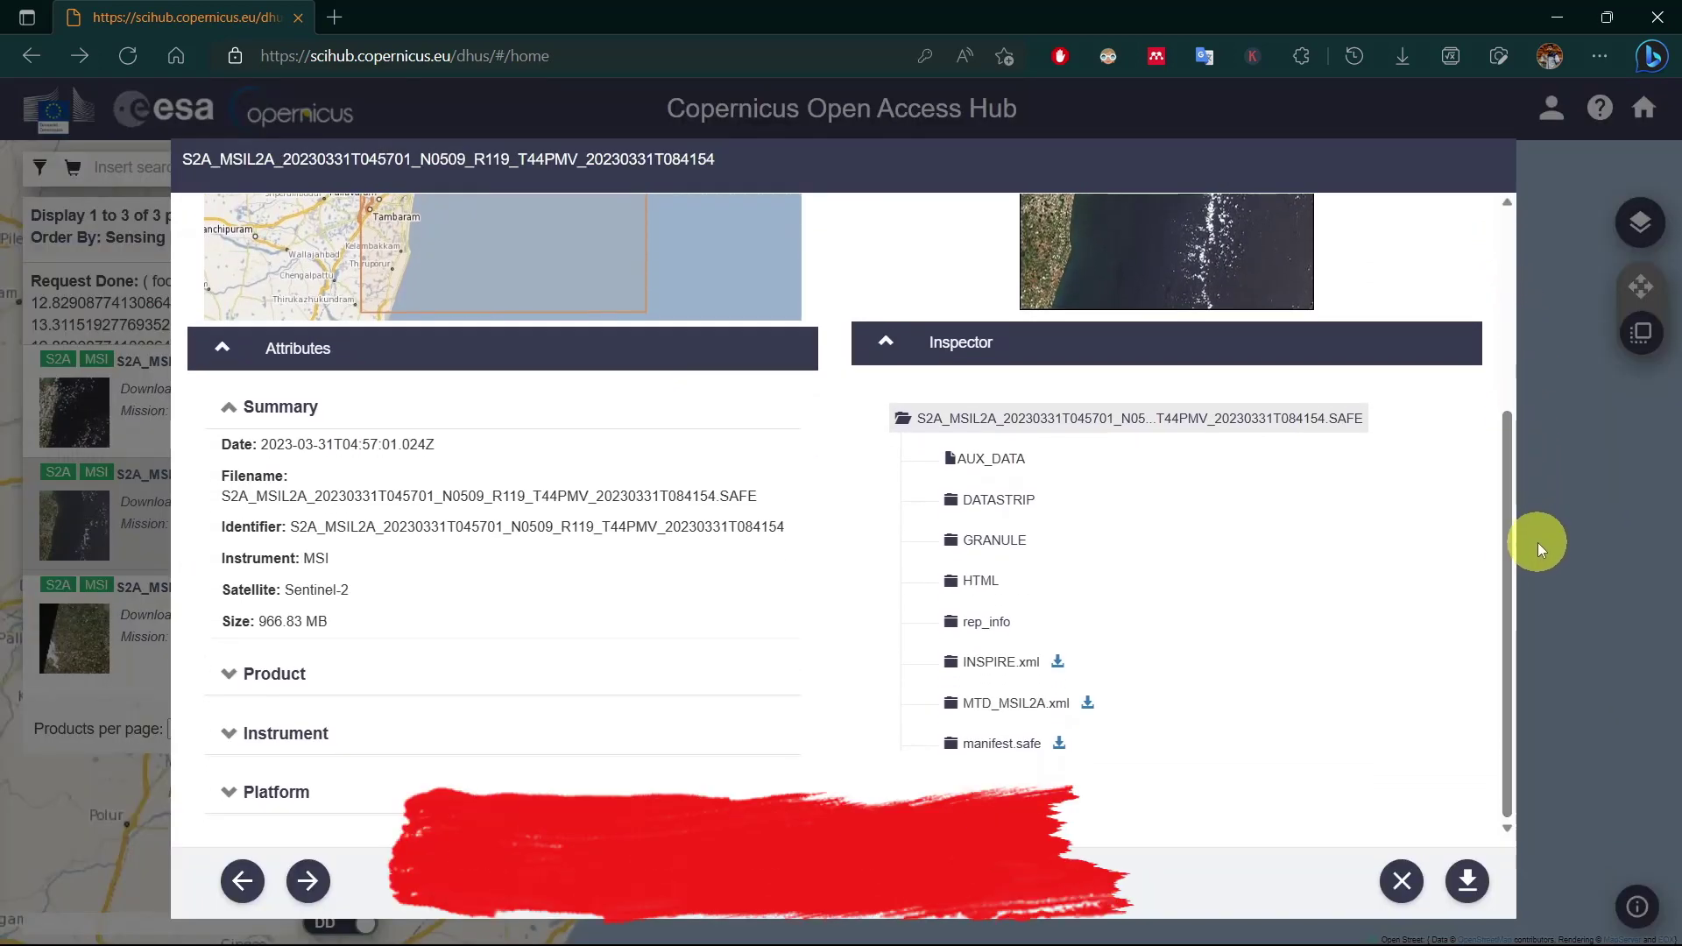
{"action": "left_click", "coordinate": [1403, 881]}
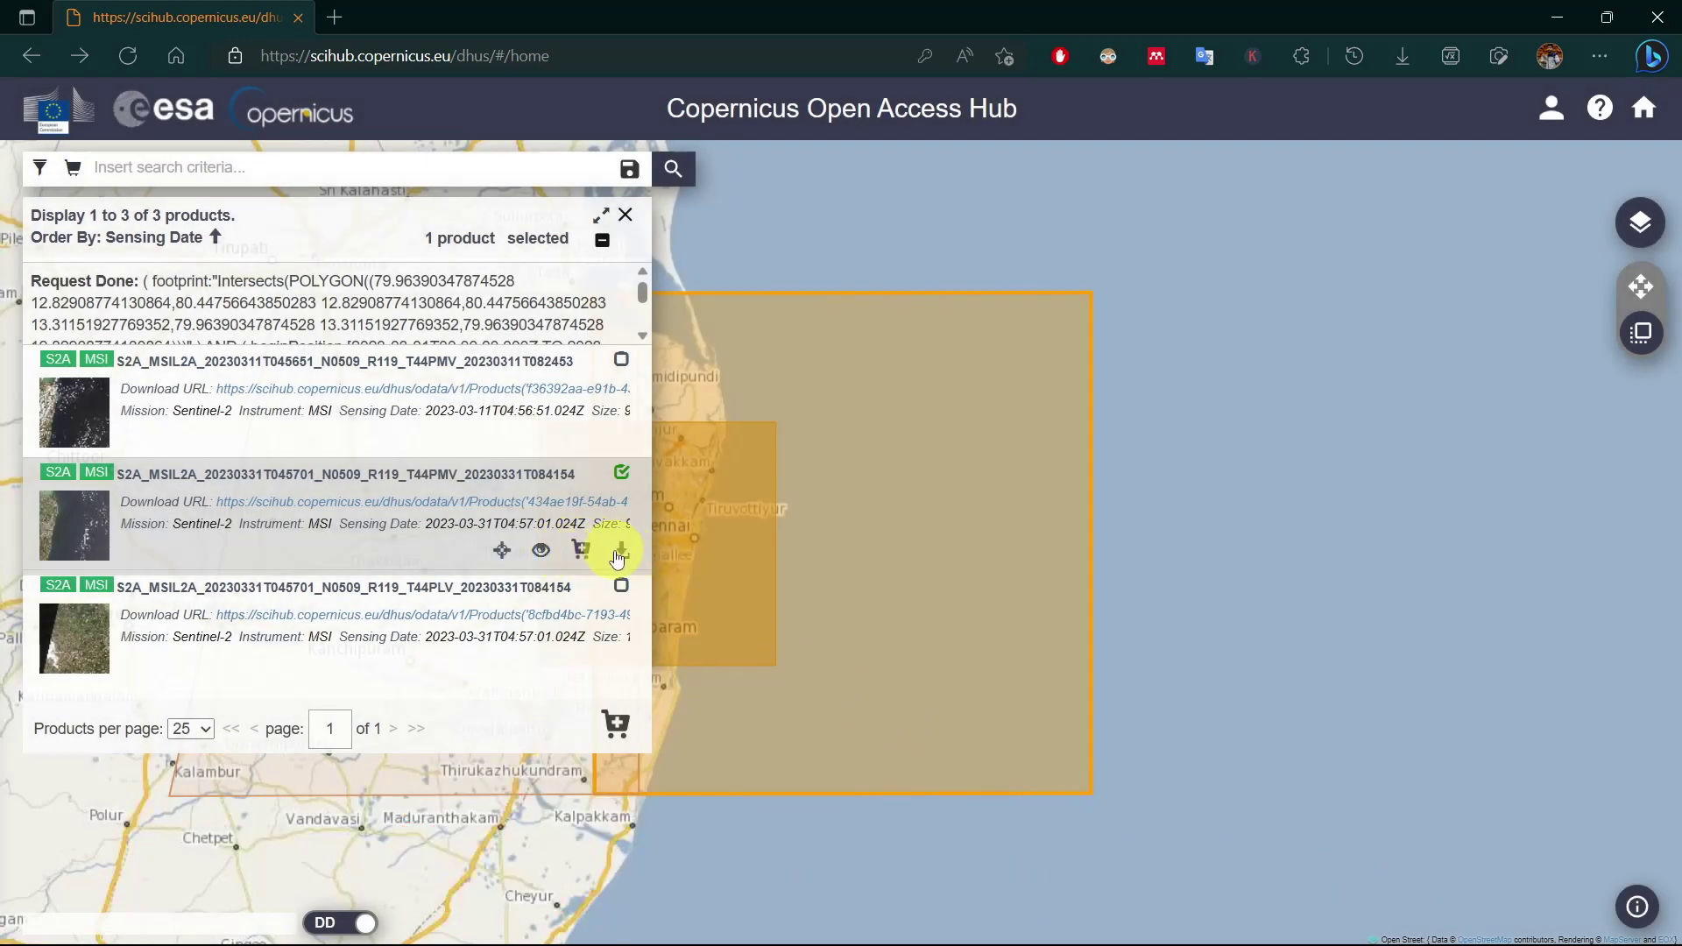
{"action": "left_click", "coordinate": [619, 553]}
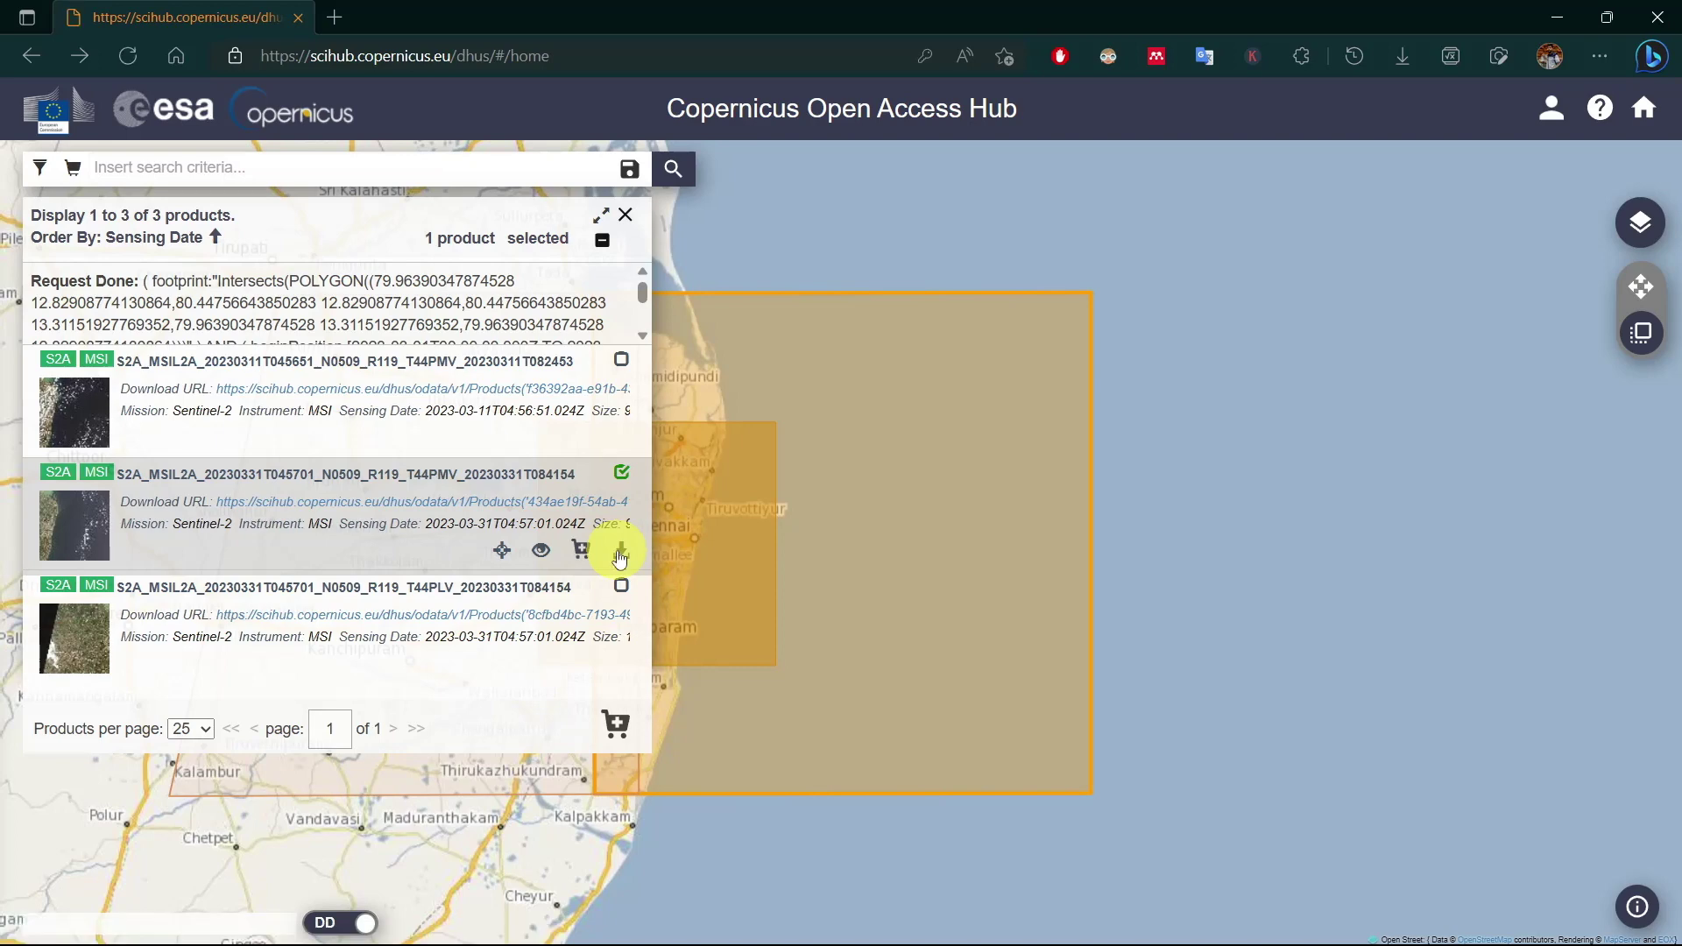
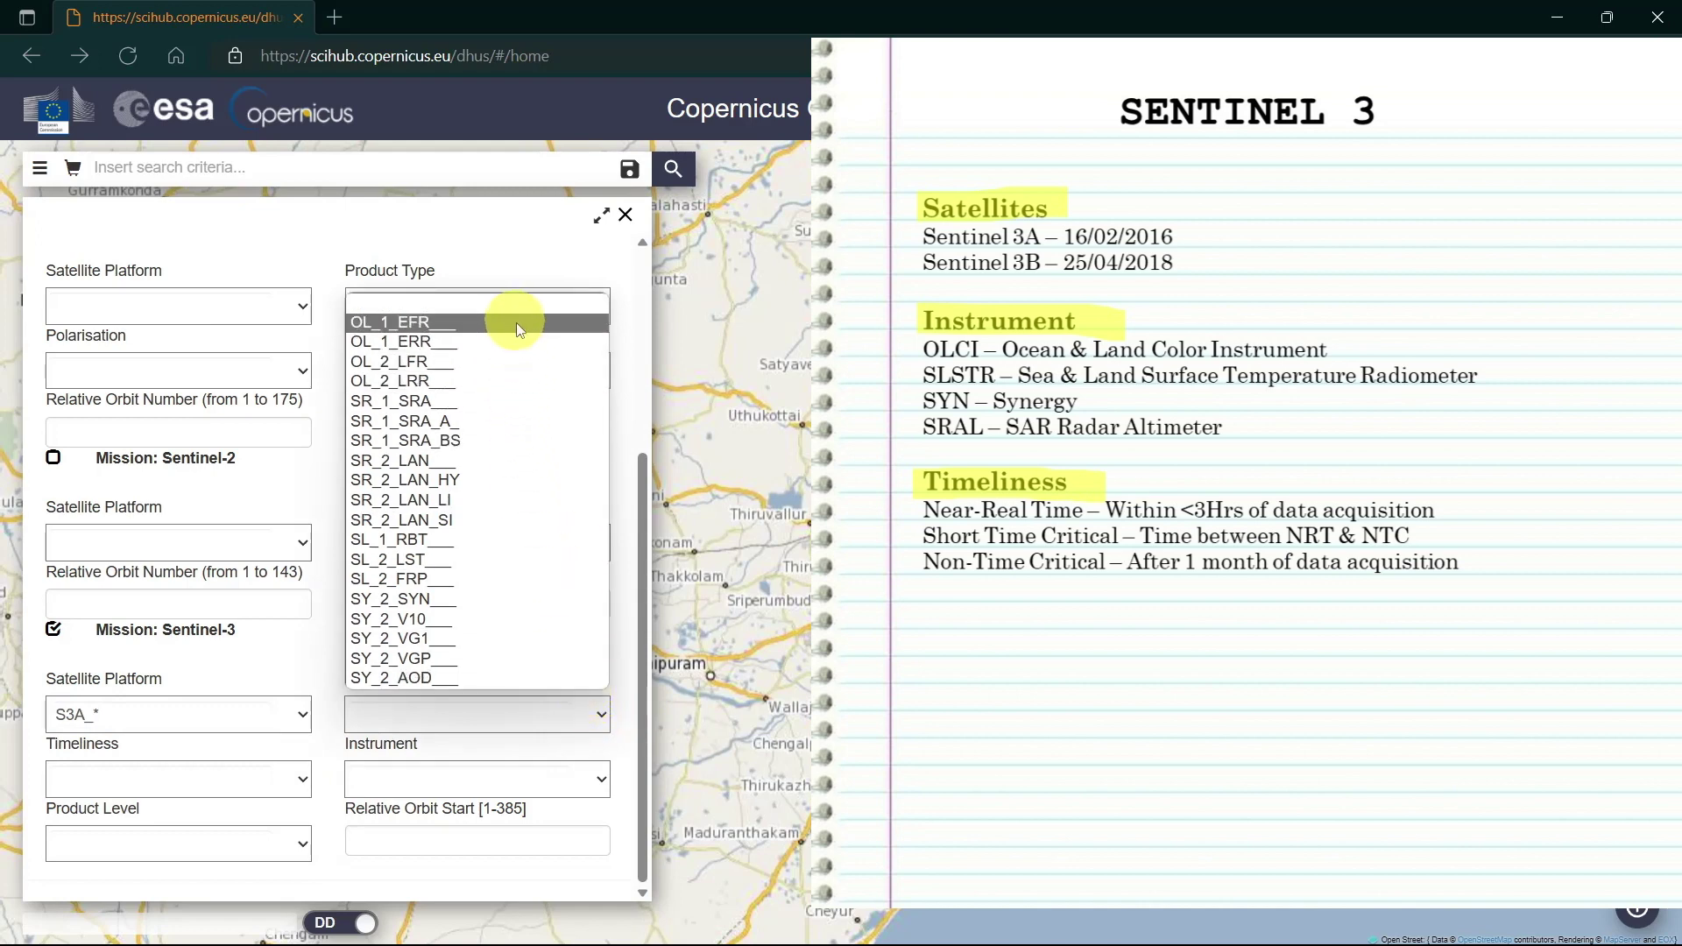
- Set the Sentinel-3 product type to SL_2_LST___ and the instrument to SLSTR, leaving timeliness blank
{"action": "left_click", "coordinate": [530, 561]}
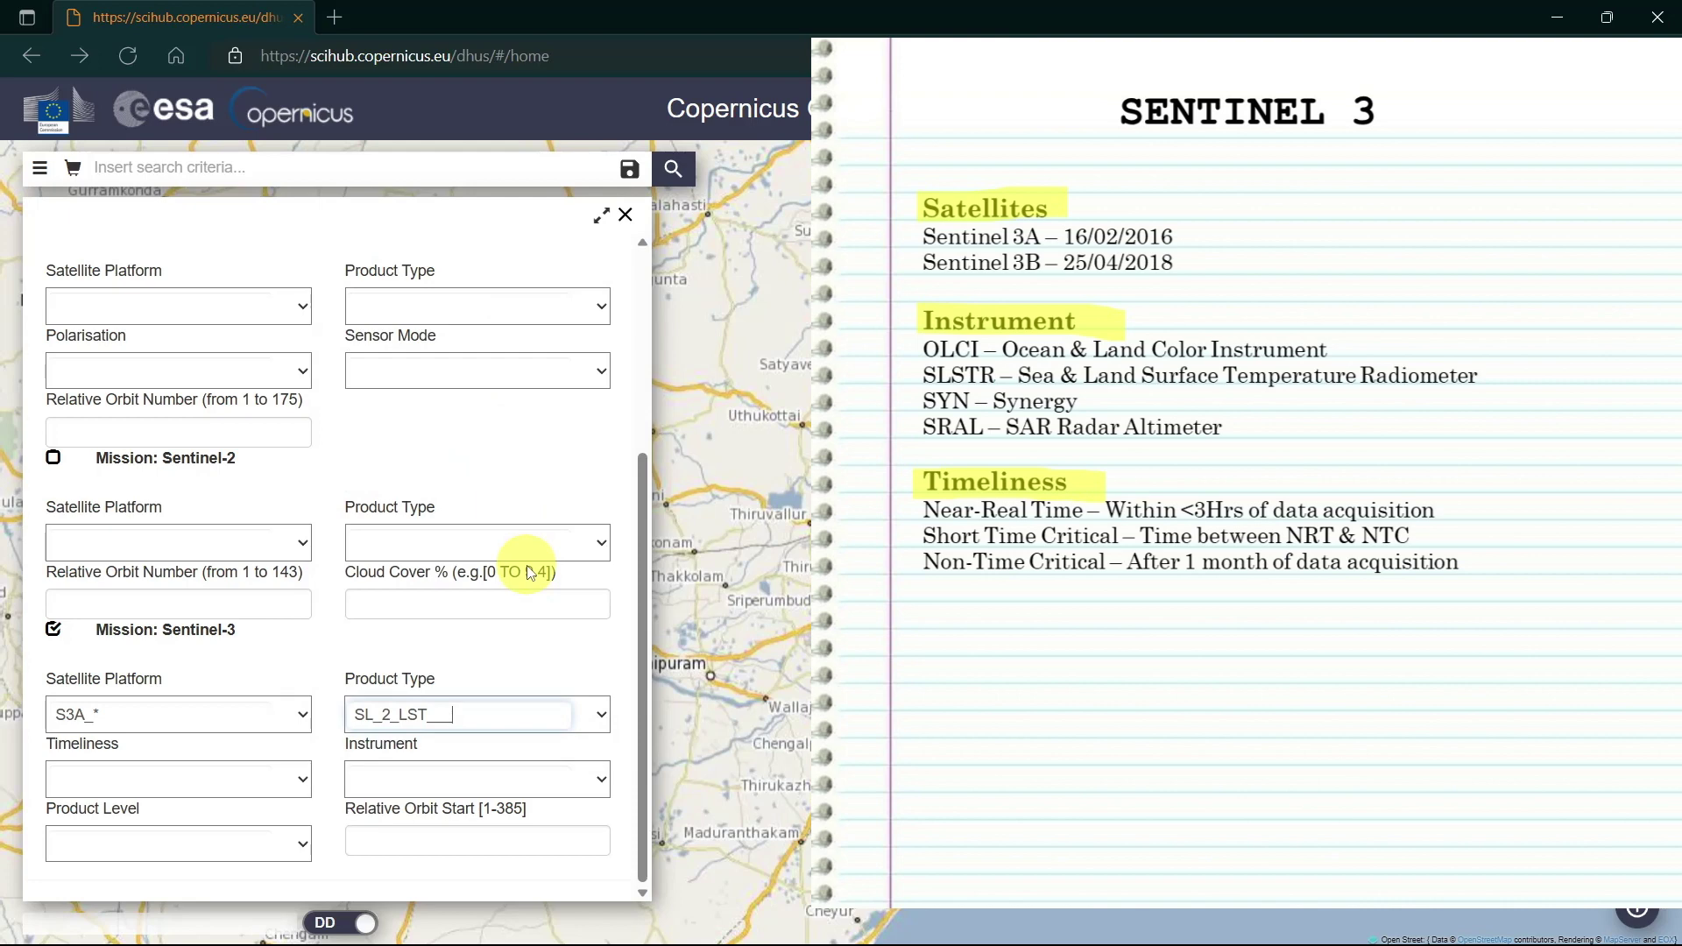
{"action": "left_click", "coordinate": [301, 780]}
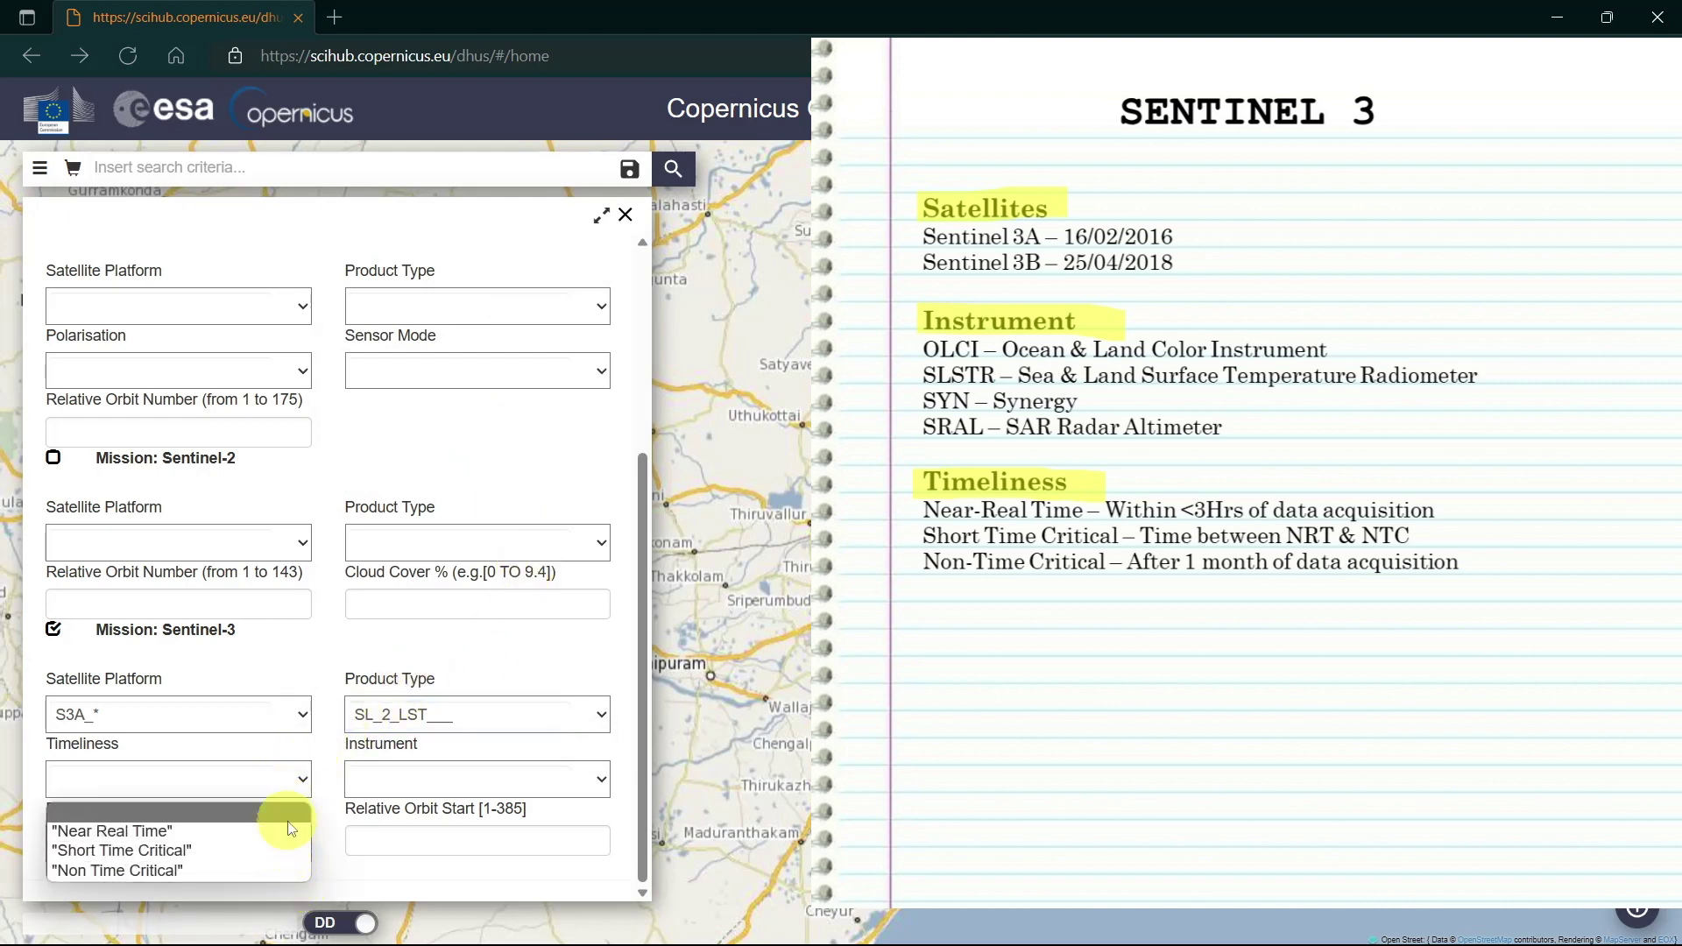
{"action": "left_click", "coordinate": [288, 813]}
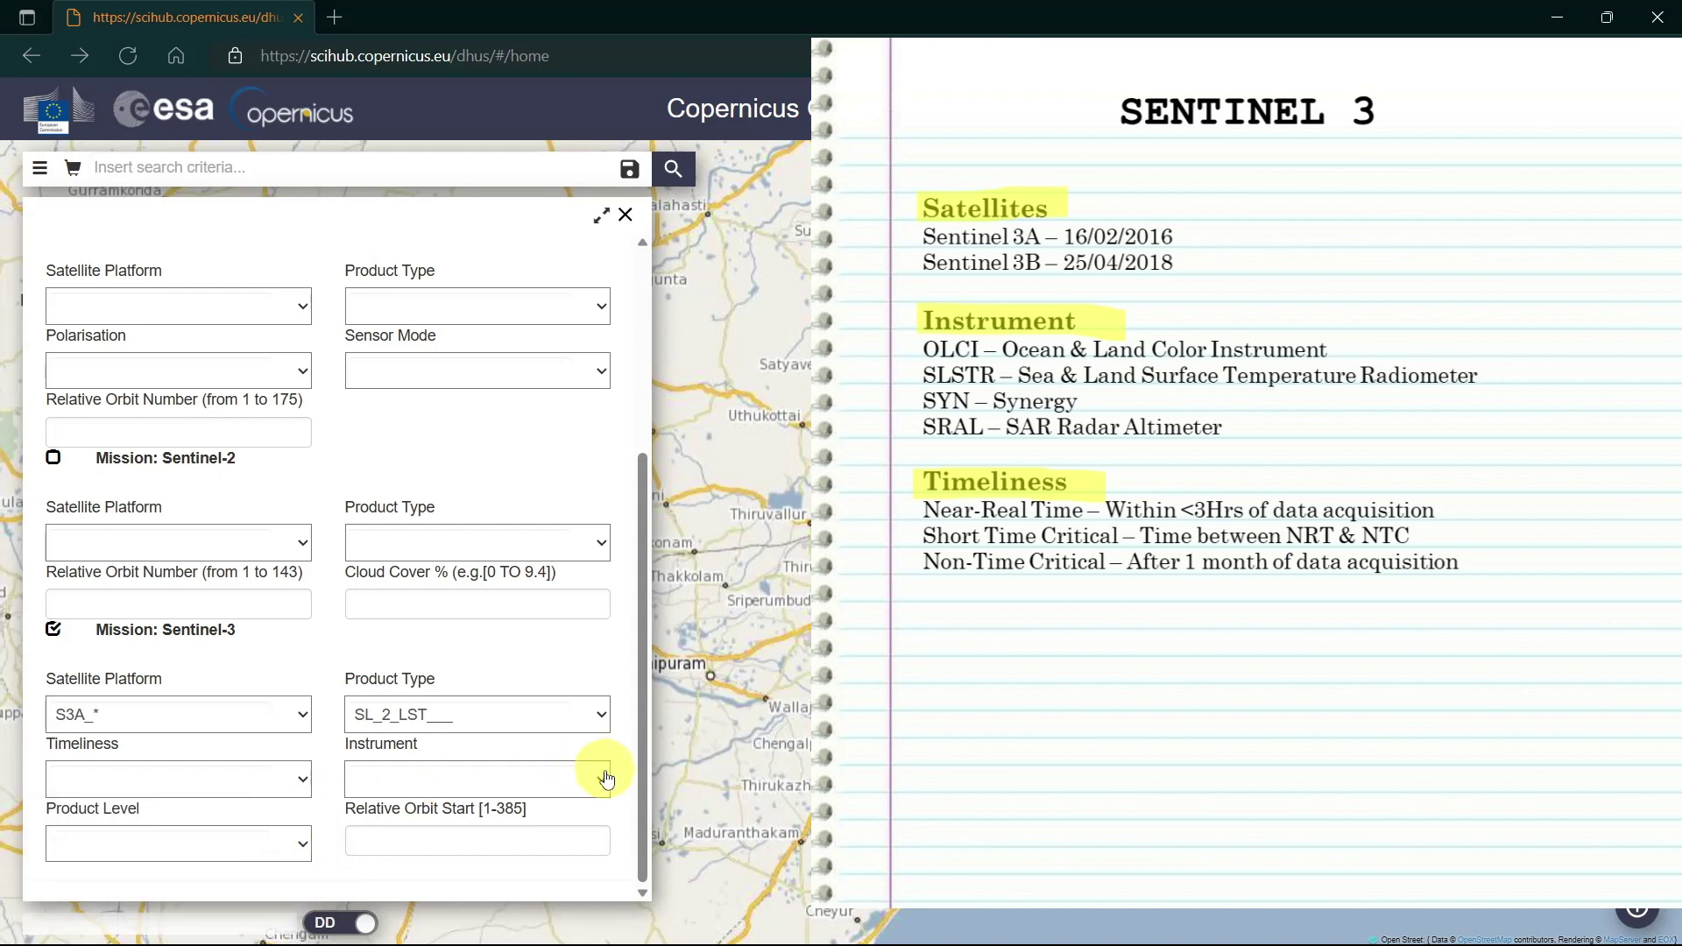
{"action": "left_click", "coordinate": [605, 779]}
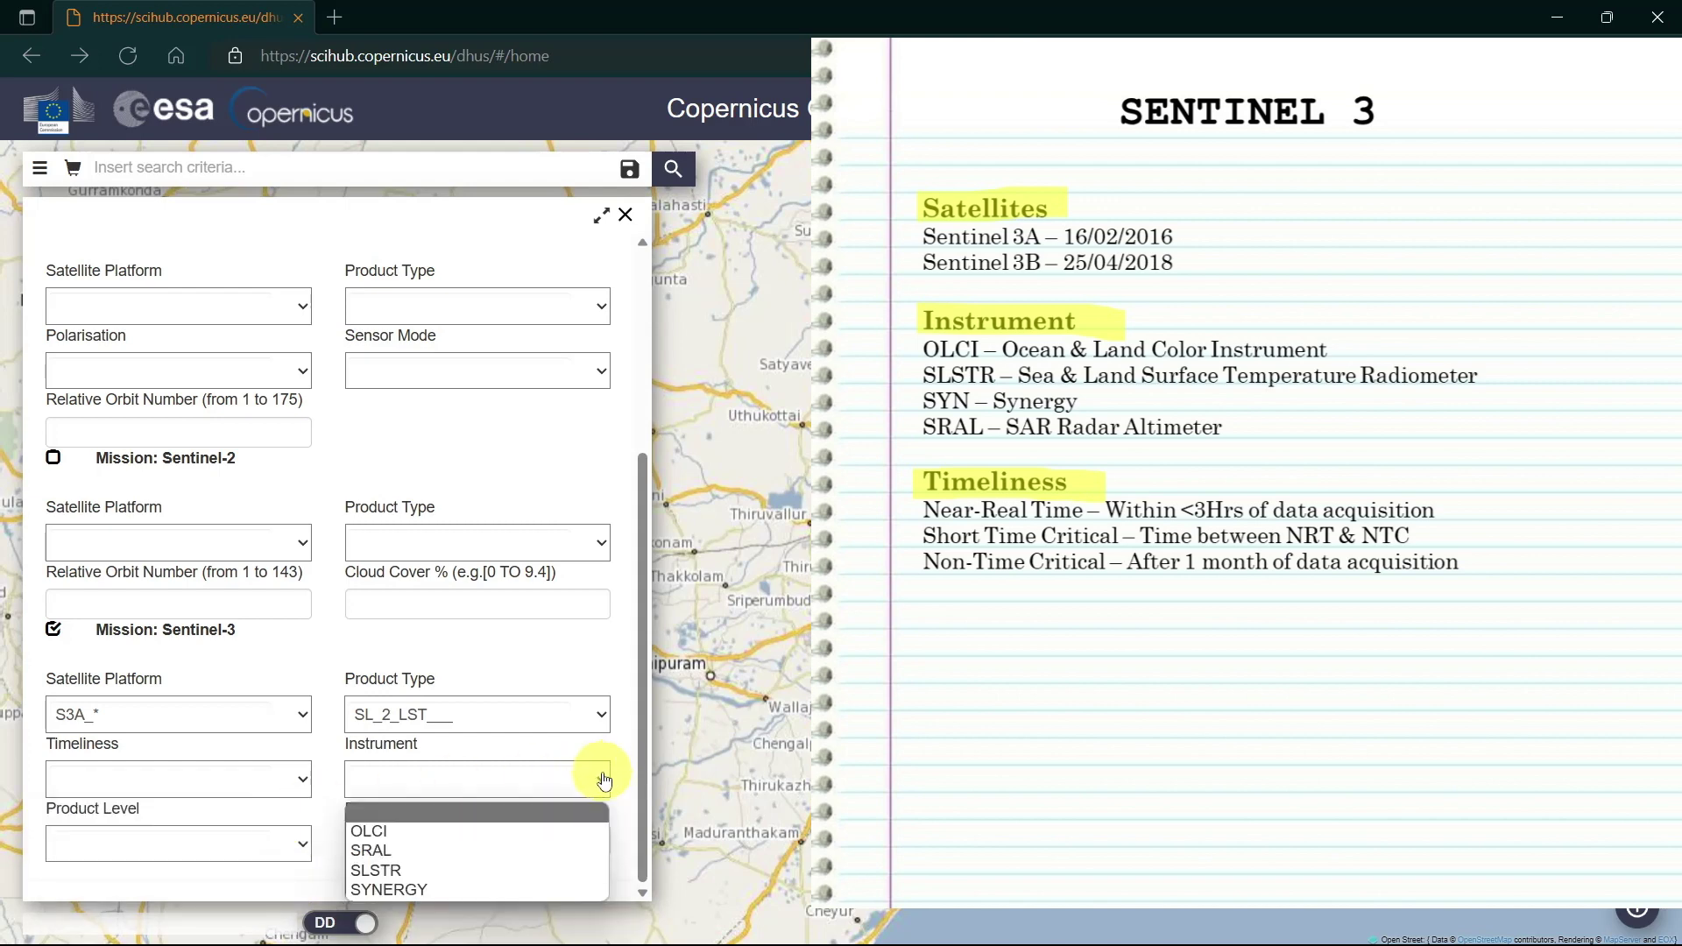
{"action": "left_click", "coordinate": [548, 875]}
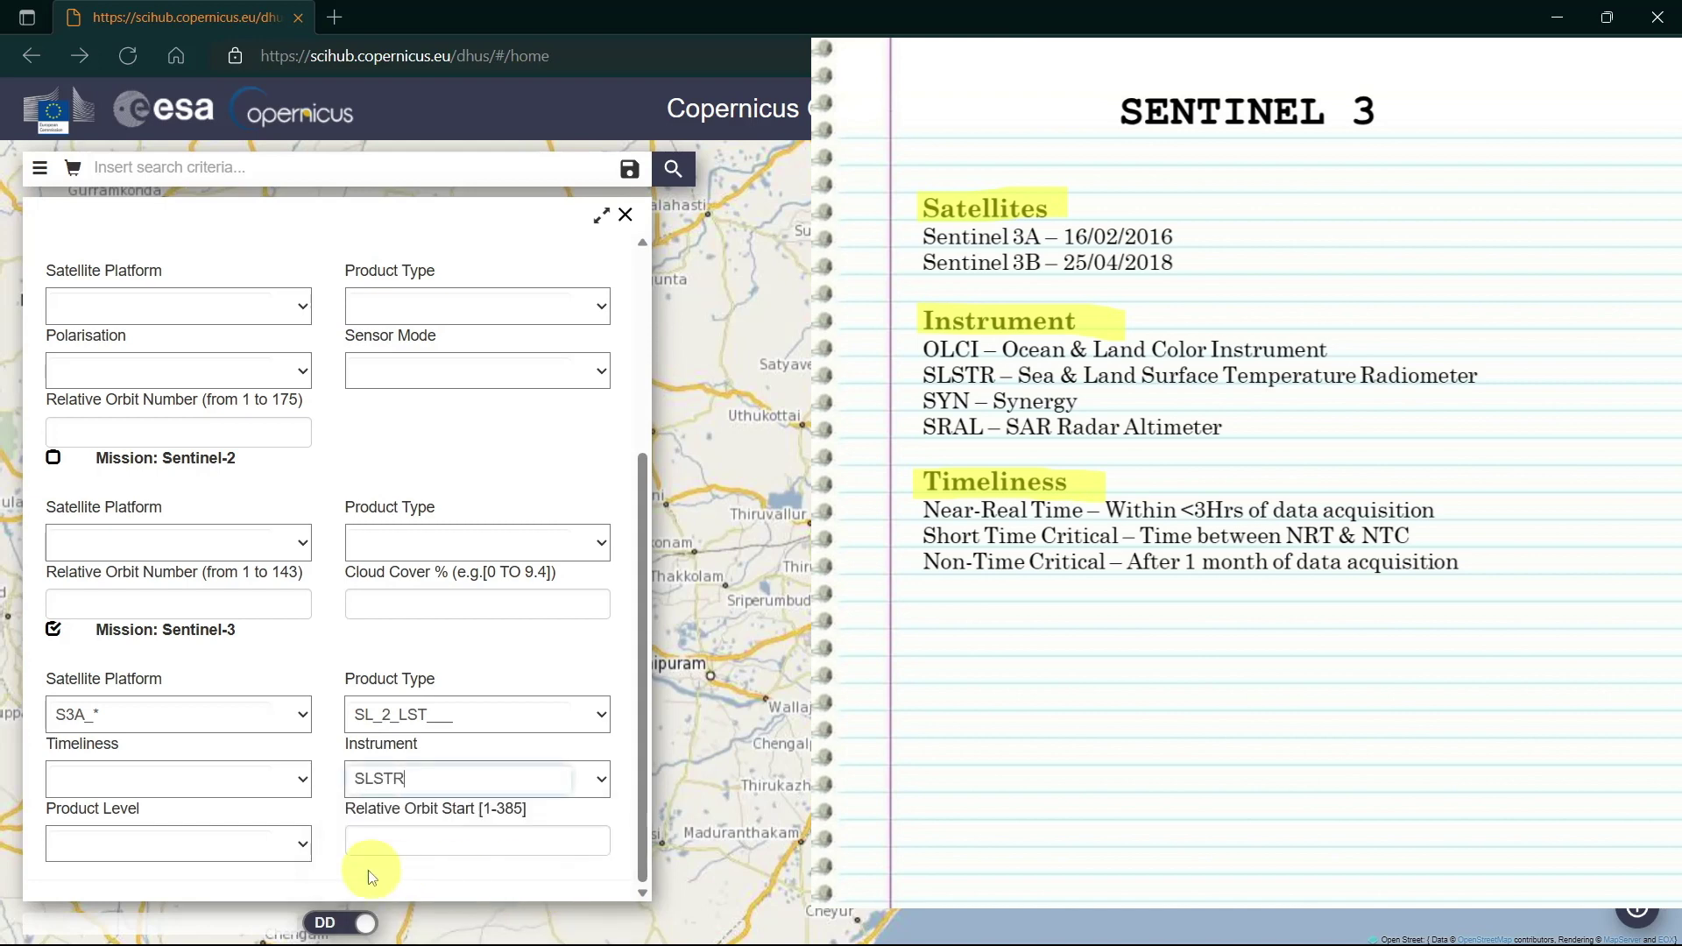
- Set the Sentinel-3 product level to L2 and run the product search
{"action": "left_click", "coordinate": [303, 863]}
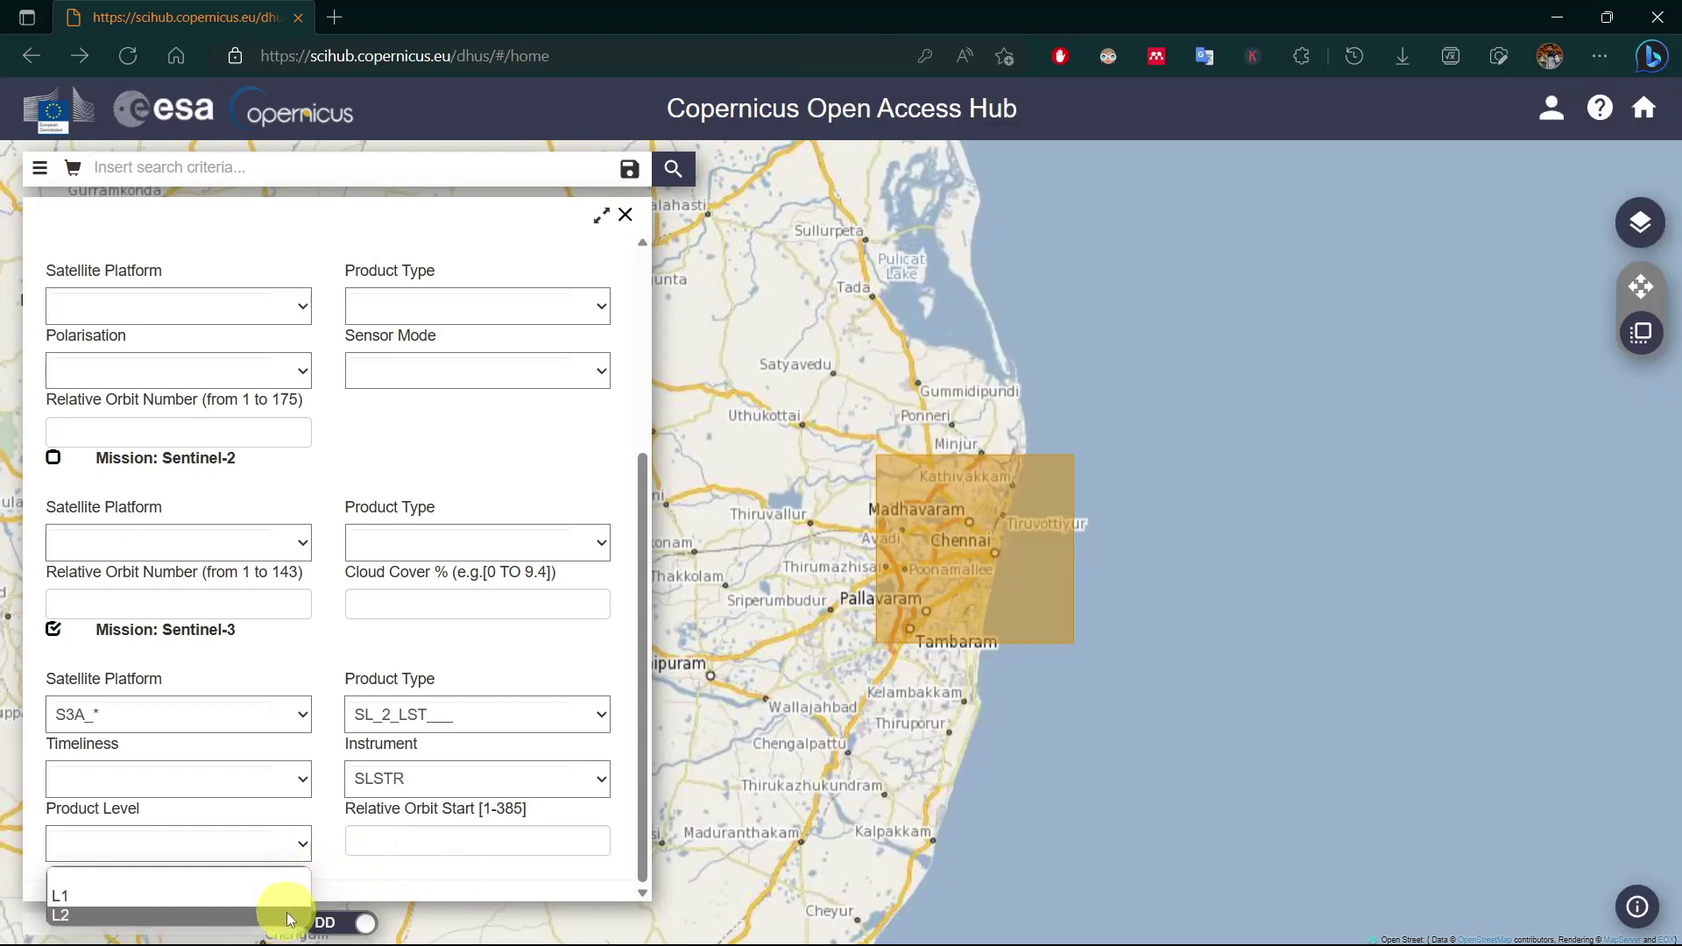
{"action": "left_click", "coordinate": [289, 915]}
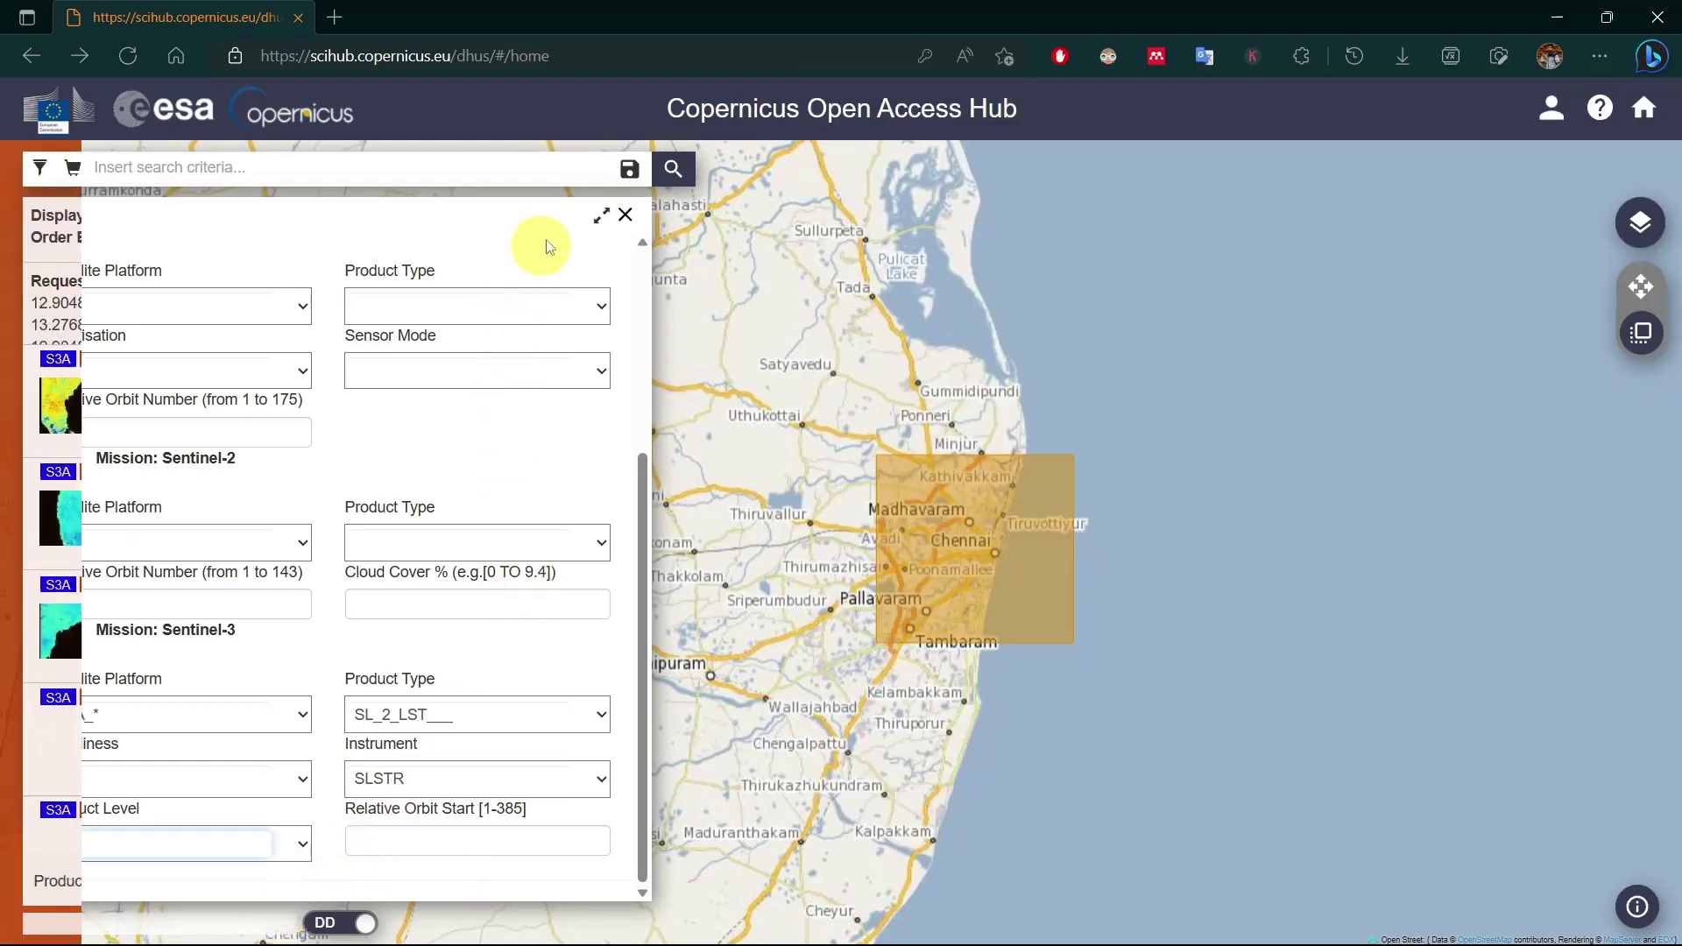
{"action": "left_click", "coordinate": [673, 168]}
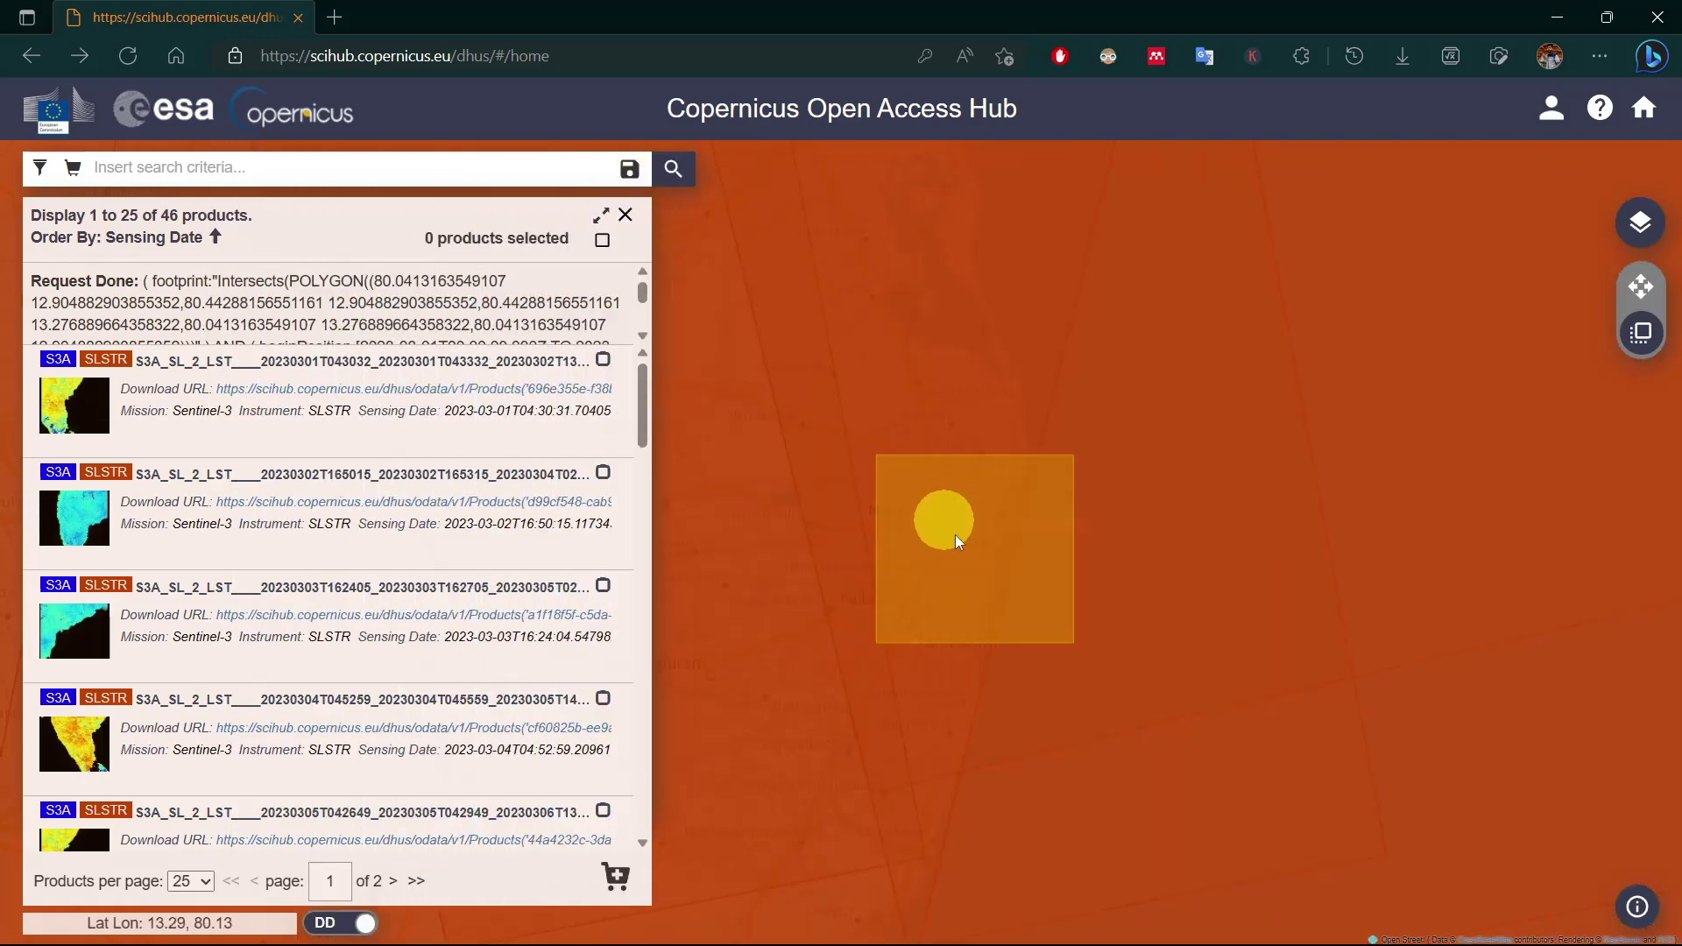
- Examine the first Sentinel-3 product's footprint, quicklook, attributes summary and file inspector, and close its details
{"action": "mouse_move", "coordinate": [514, 412]}
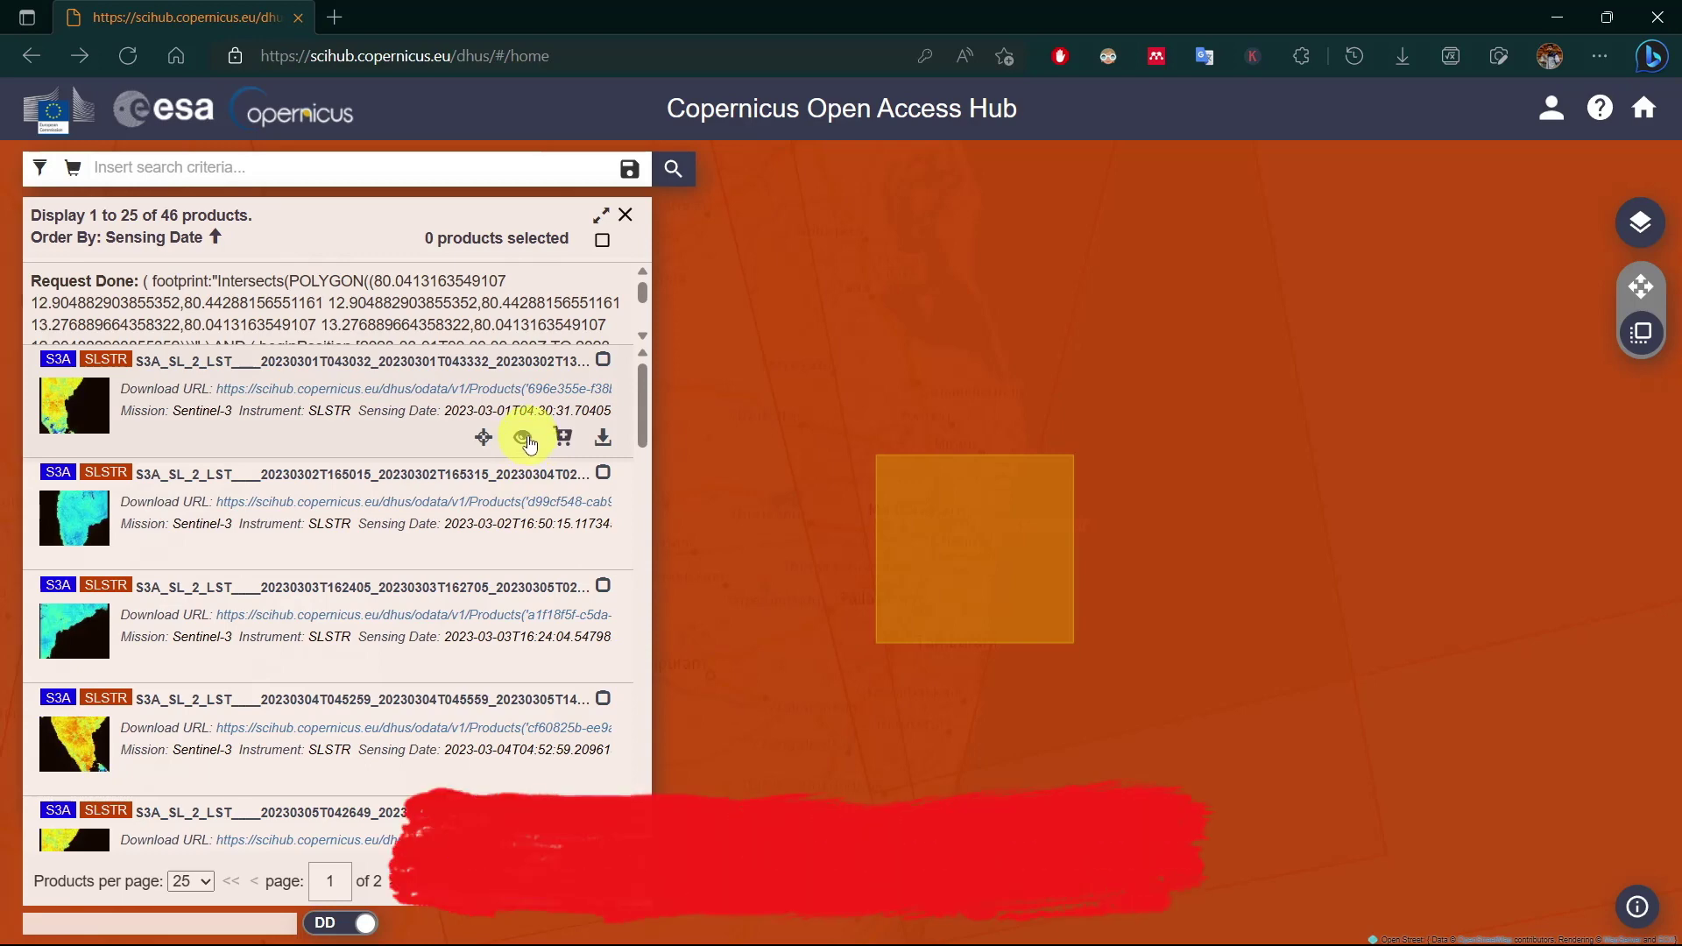
{"action": "left_click", "coordinate": [524, 438]}
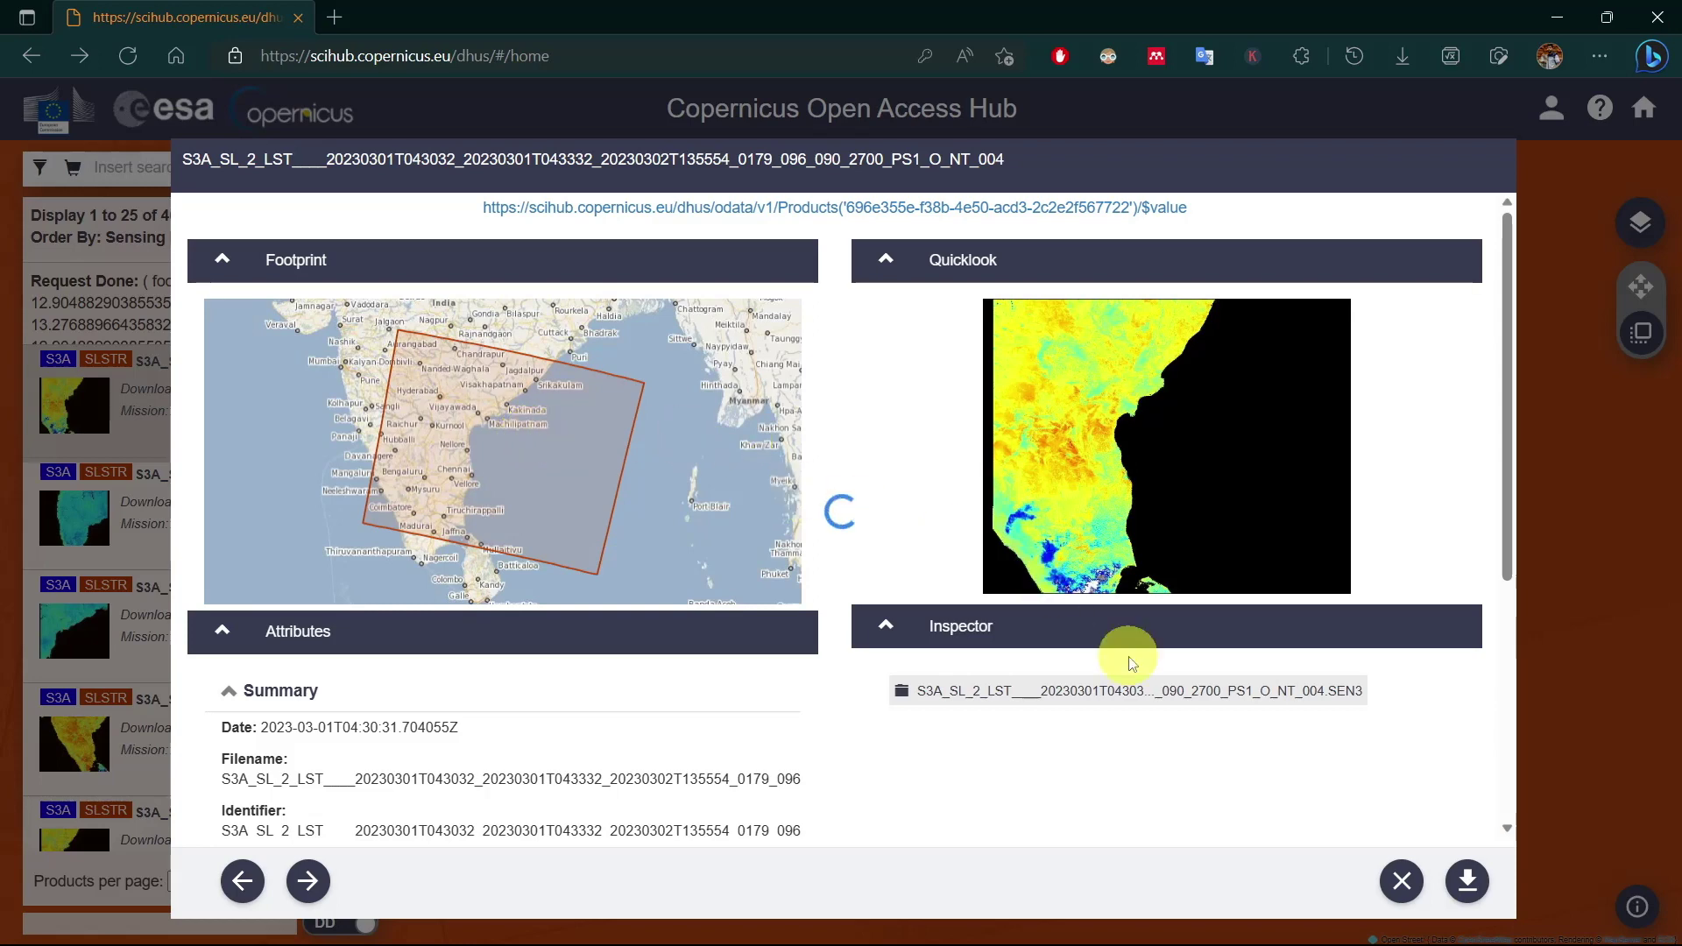
{"action": "left_click_drag", "start_coordinate": [1505, 358], "coordinate": [1531, 545]}
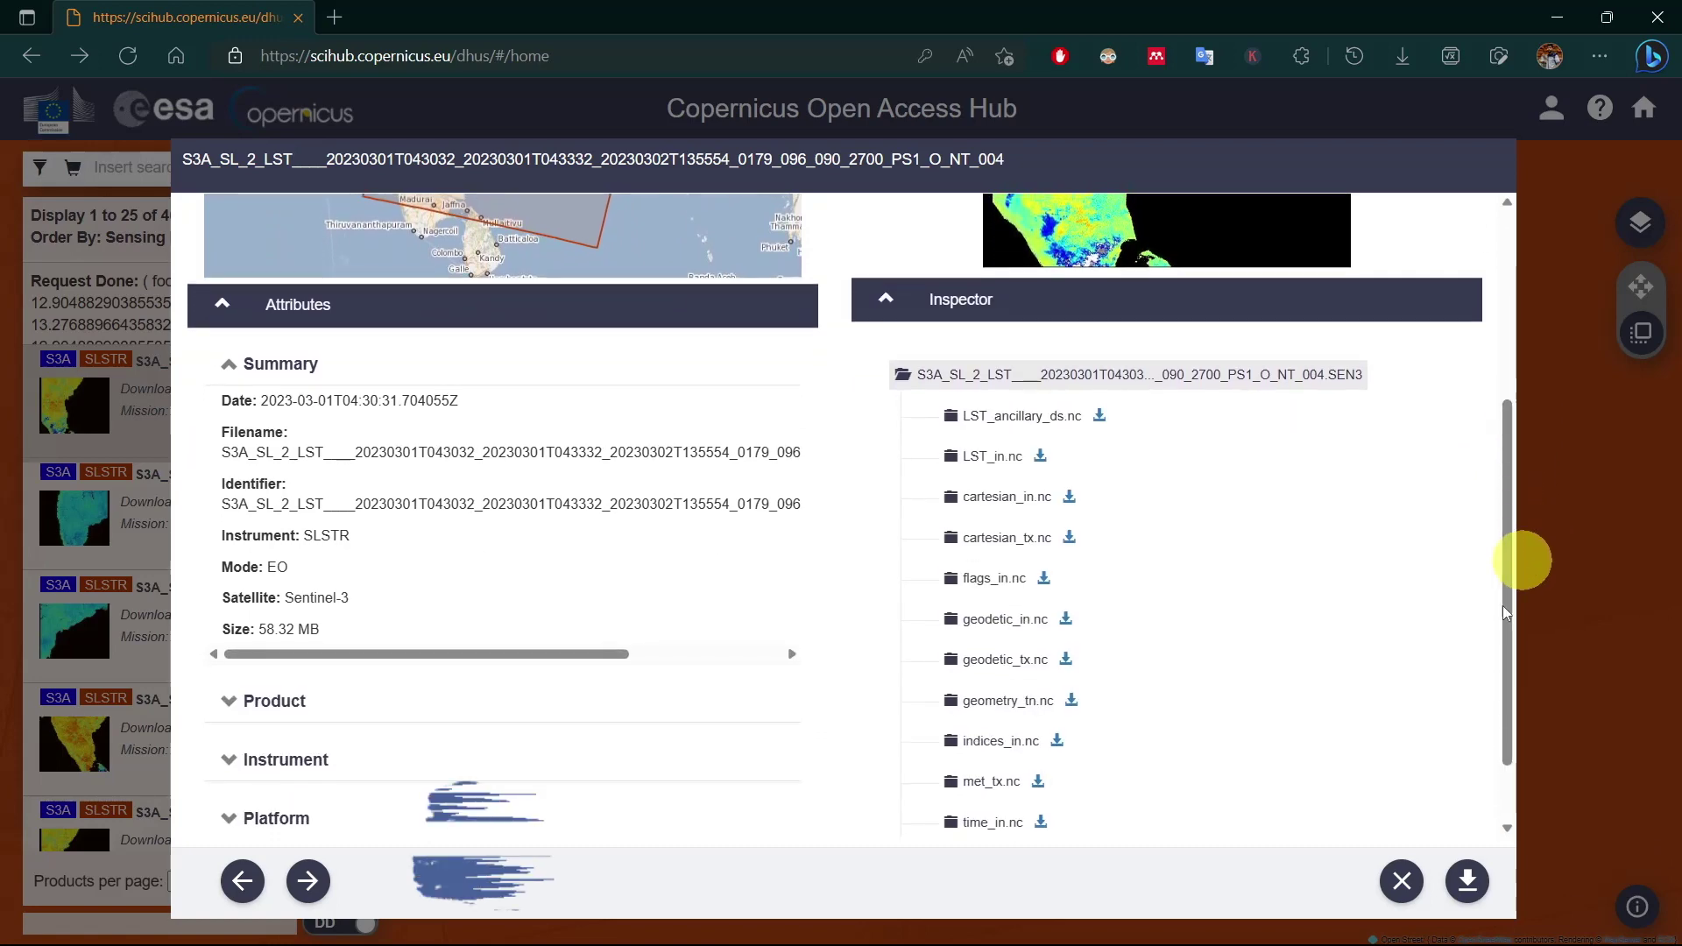
{"action": "left_click_drag", "start_coordinate": [1509, 659], "coordinate": [1494, 451]}
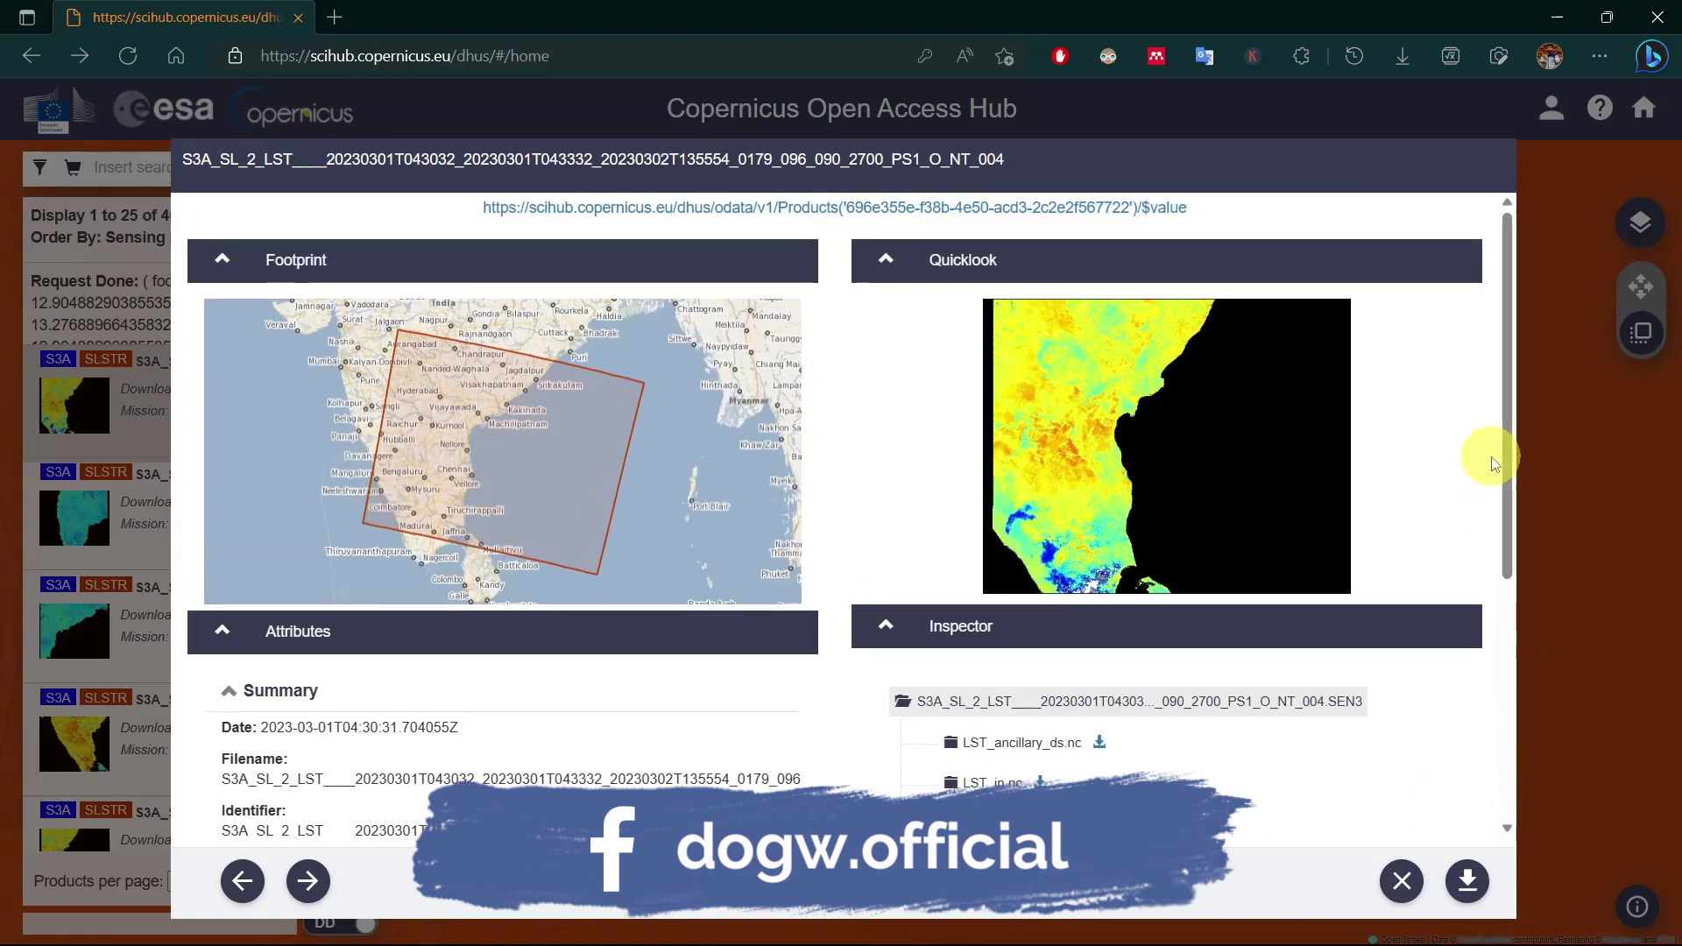
{"action": "left_click", "coordinate": [1402, 882]}
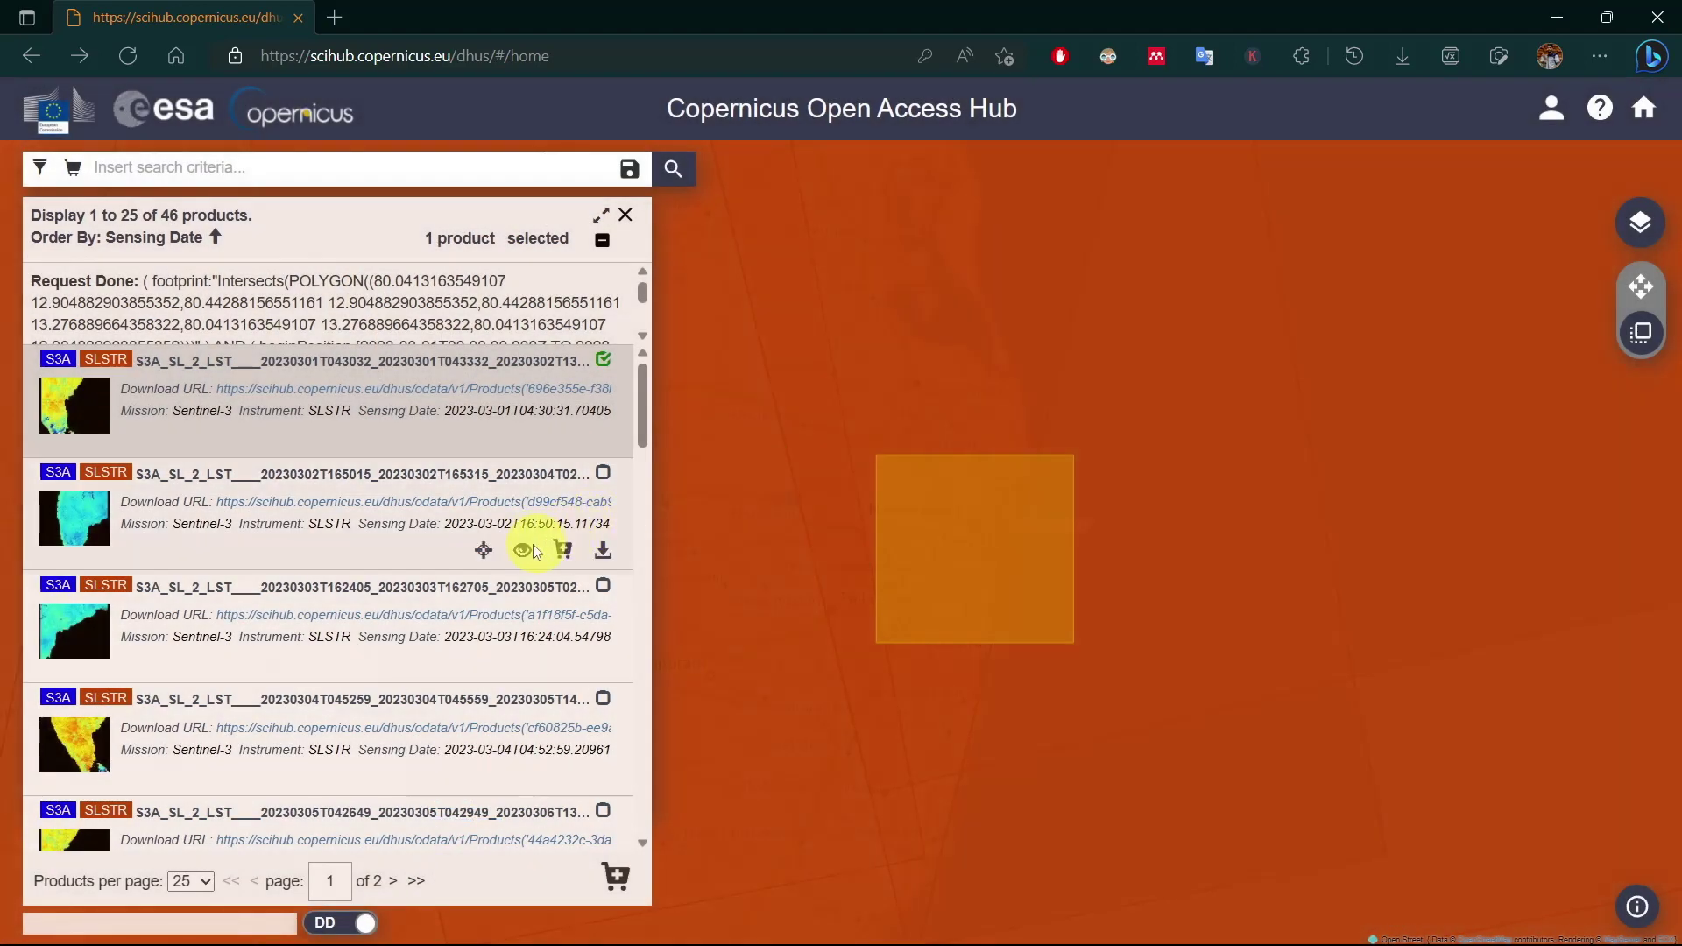
- Check the footprint and quicklook of the second Sentinel-3 product, and download the first one in the results
{"action": "left_click", "coordinate": [523, 550]}
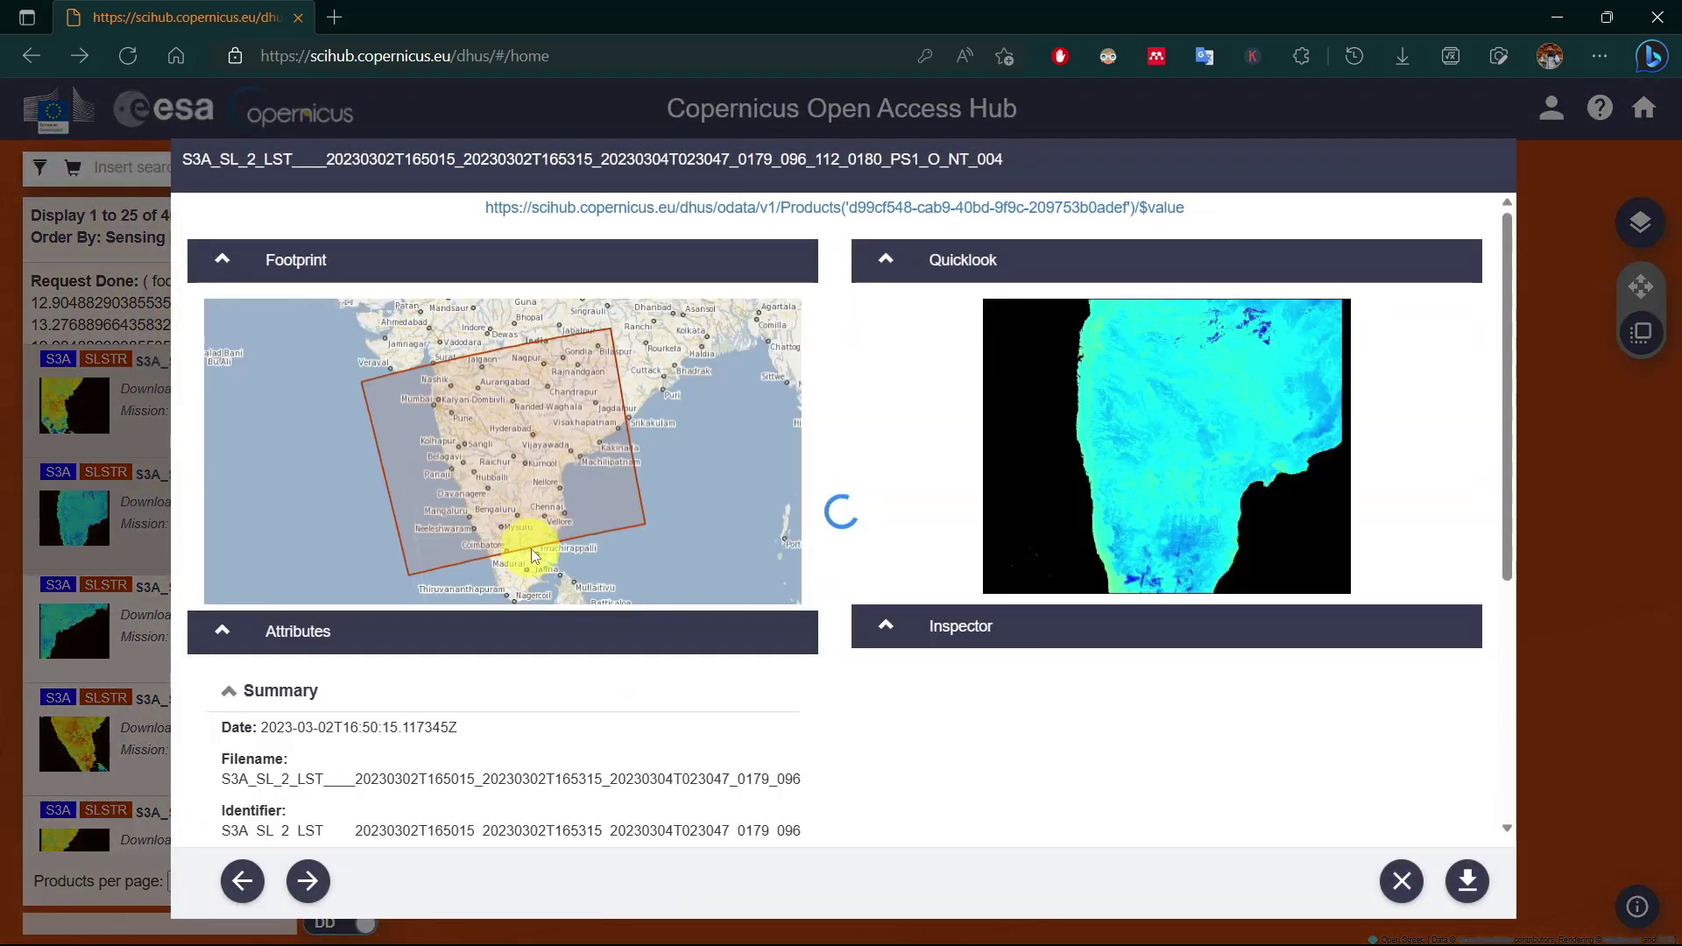
{"action": "mouse_move", "coordinate": [1150, 550]}
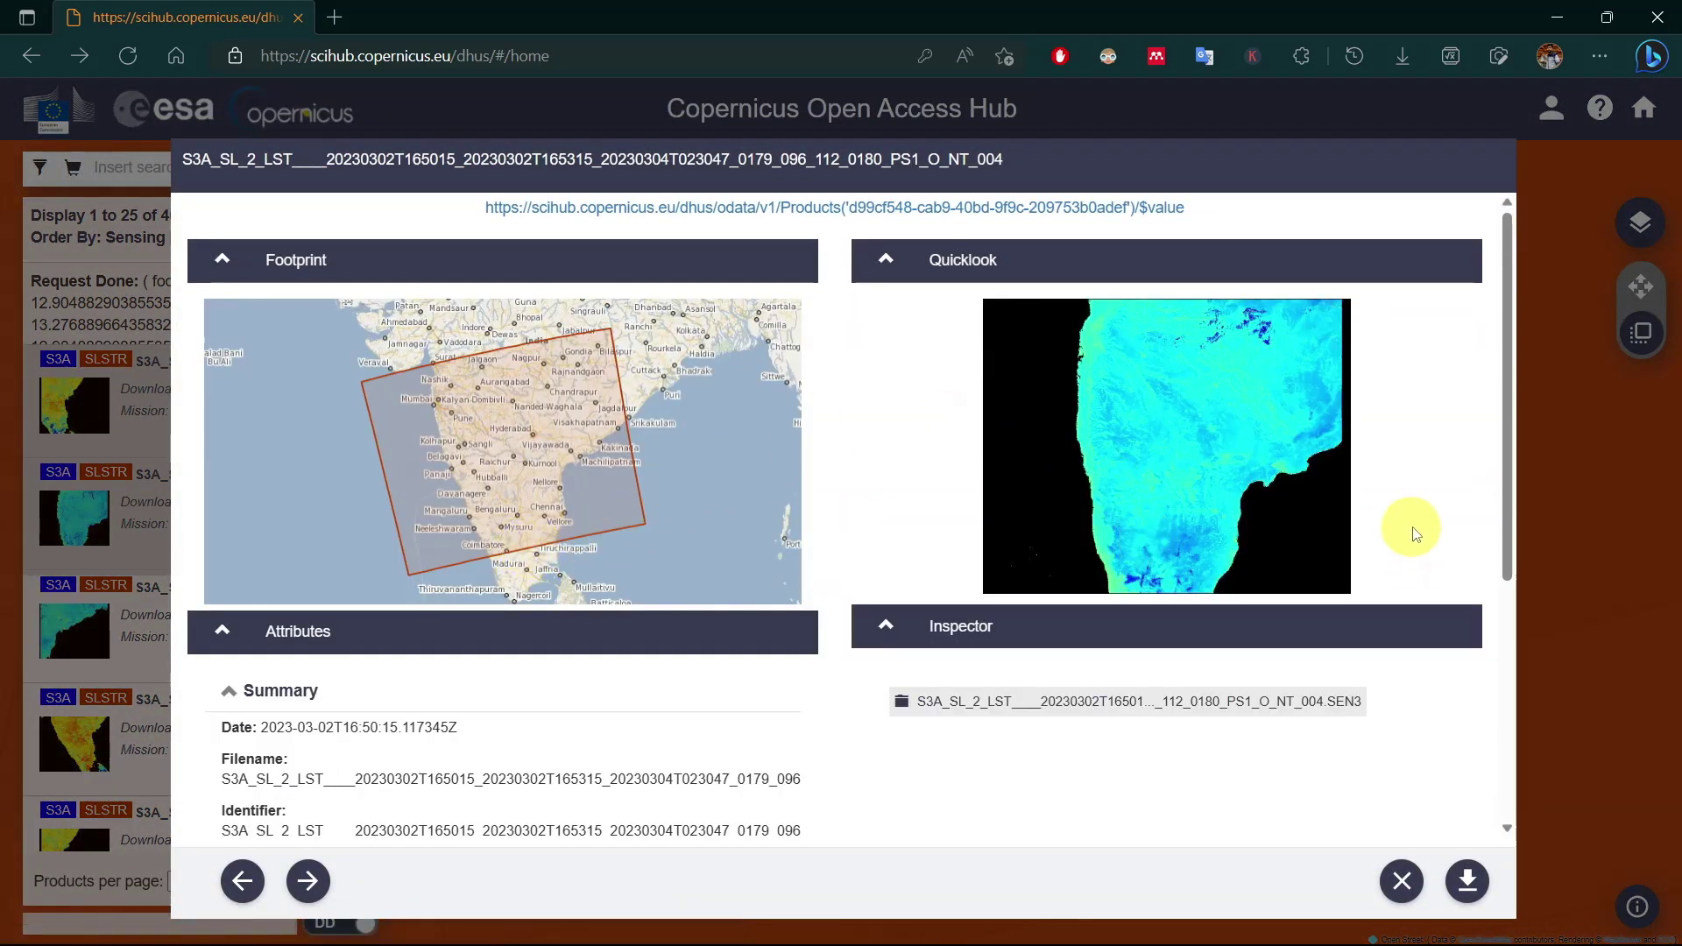
{"action": "left_click", "coordinate": [1399, 883]}
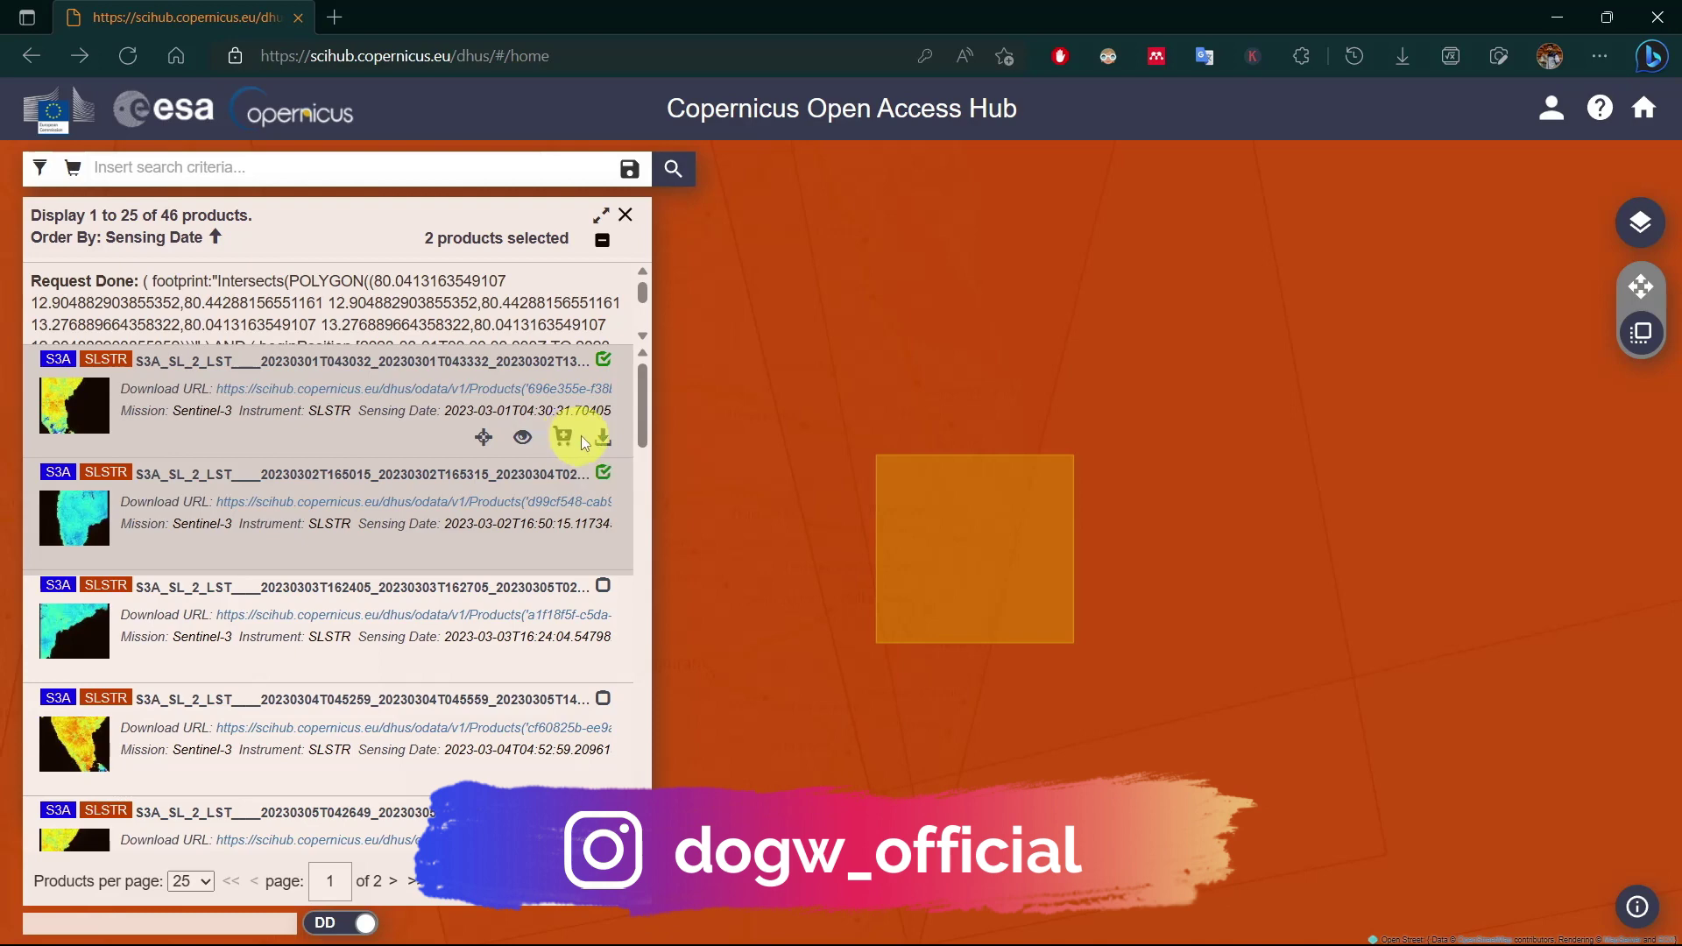
{"action": "left_click", "coordinate": [601, 440]}
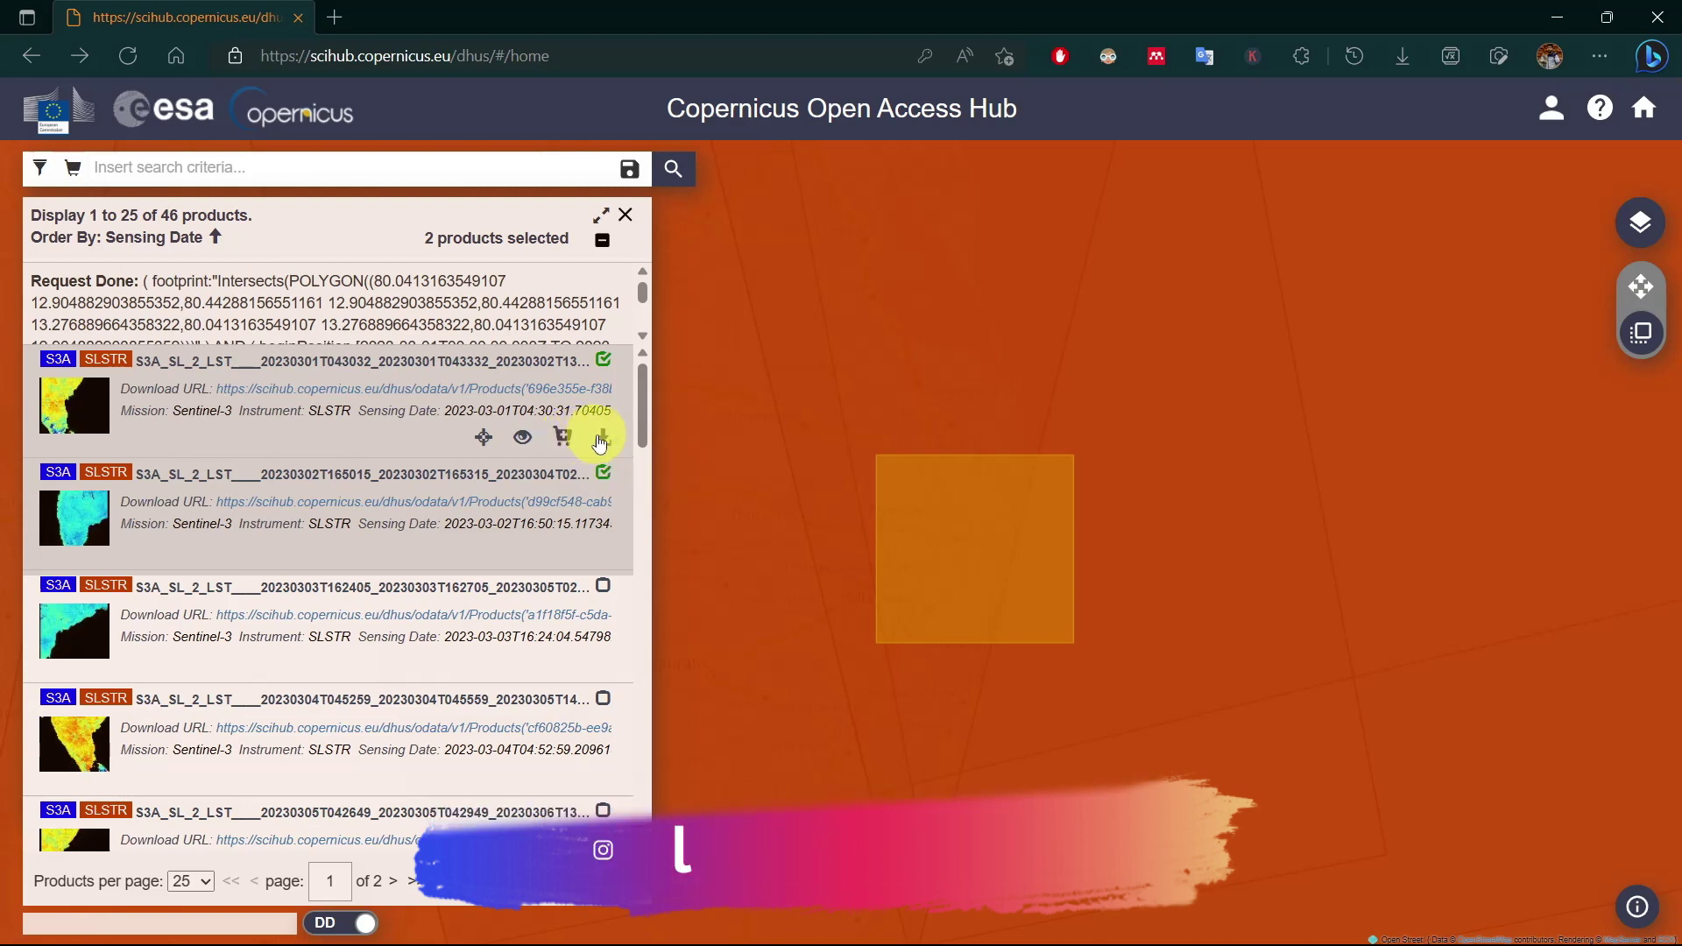